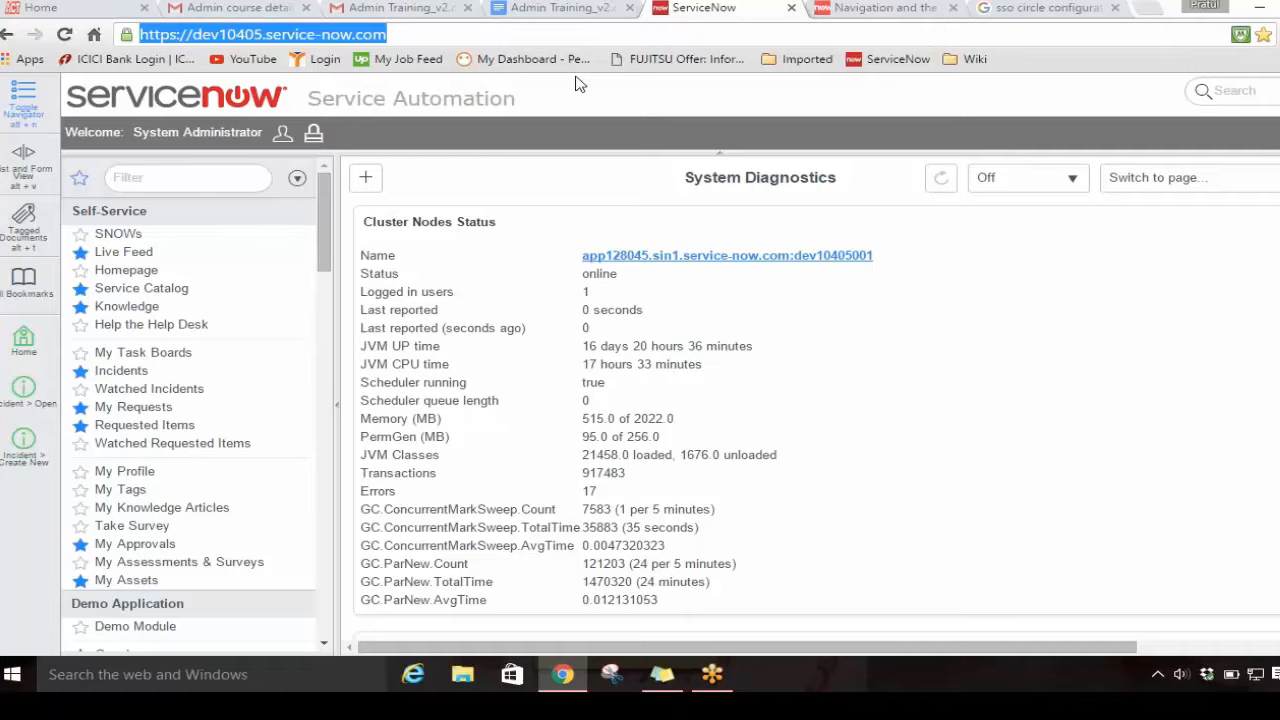
Step: Filter the navigator for "incide", open a new incident record, and look over the form's fields
click(141, 175)
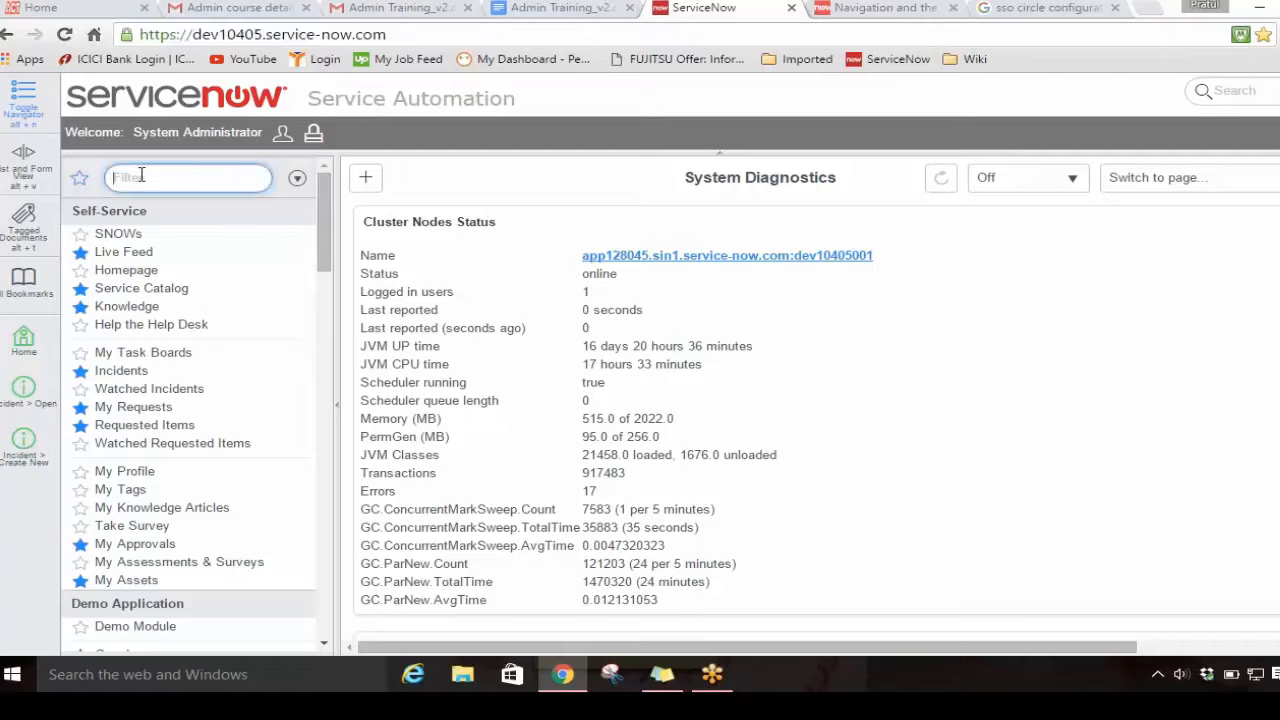
text(incide)
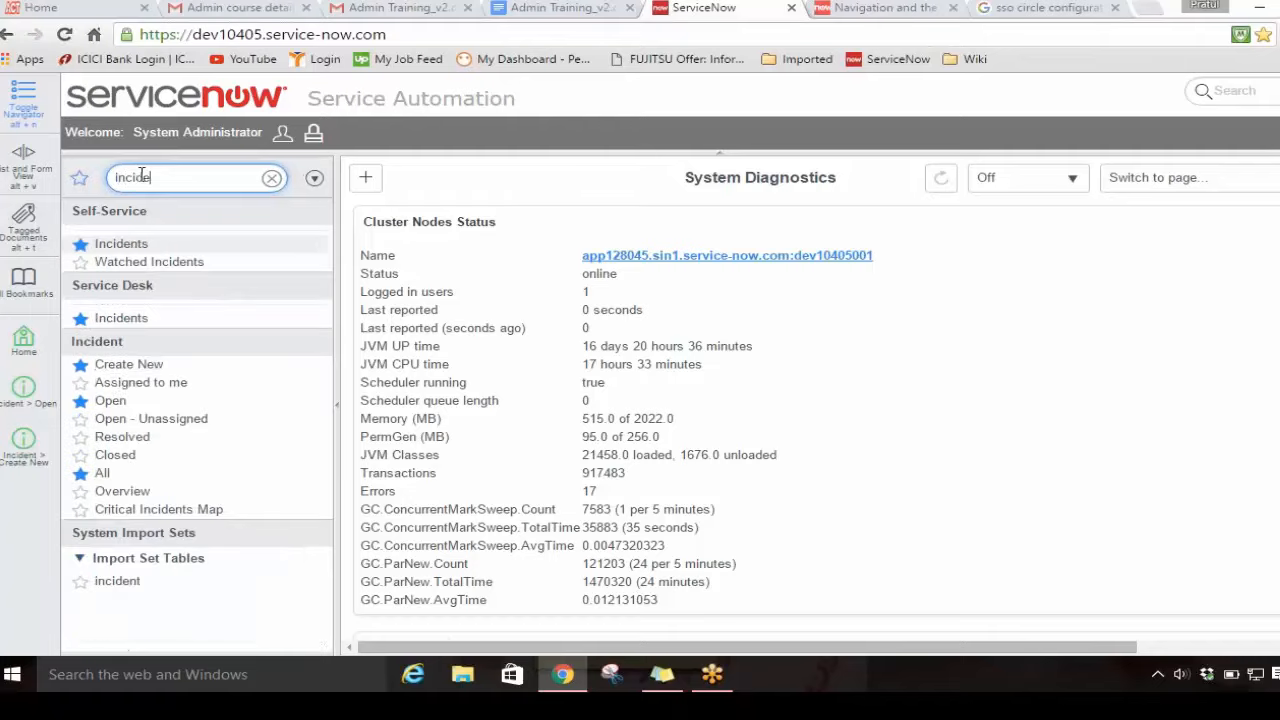
click(142, 364)
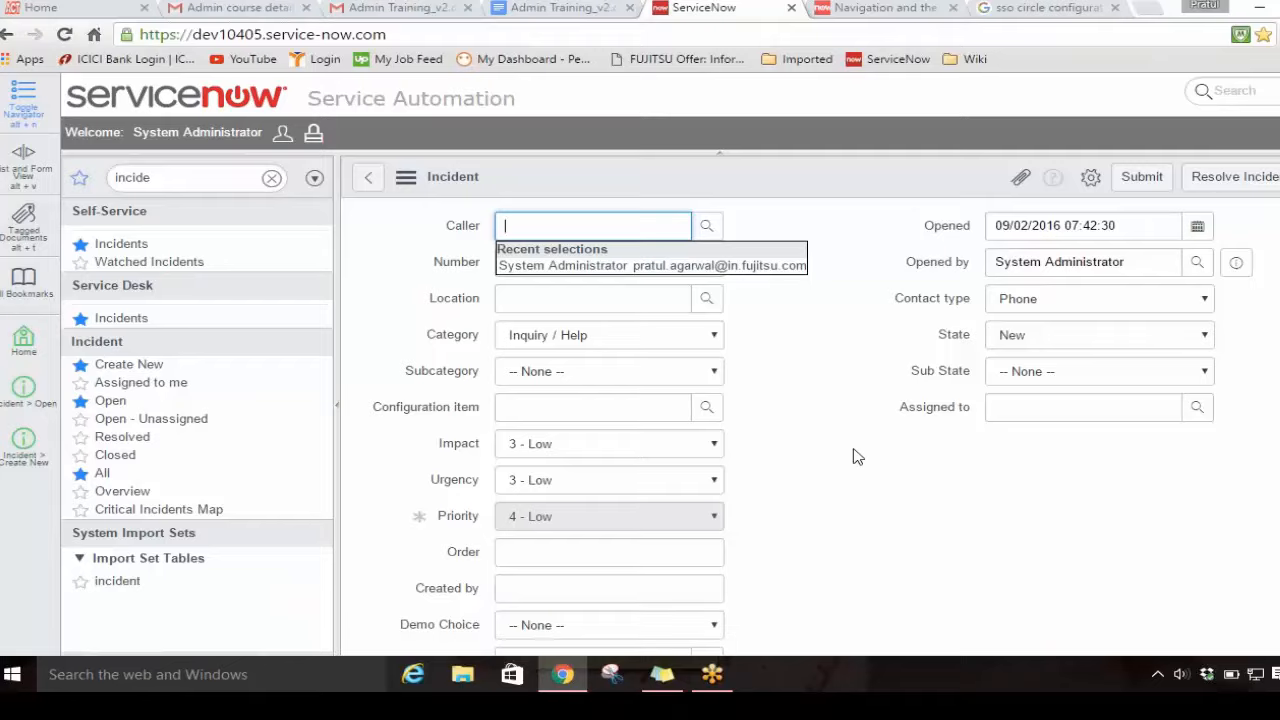
scroll(852, 452, down, 8)
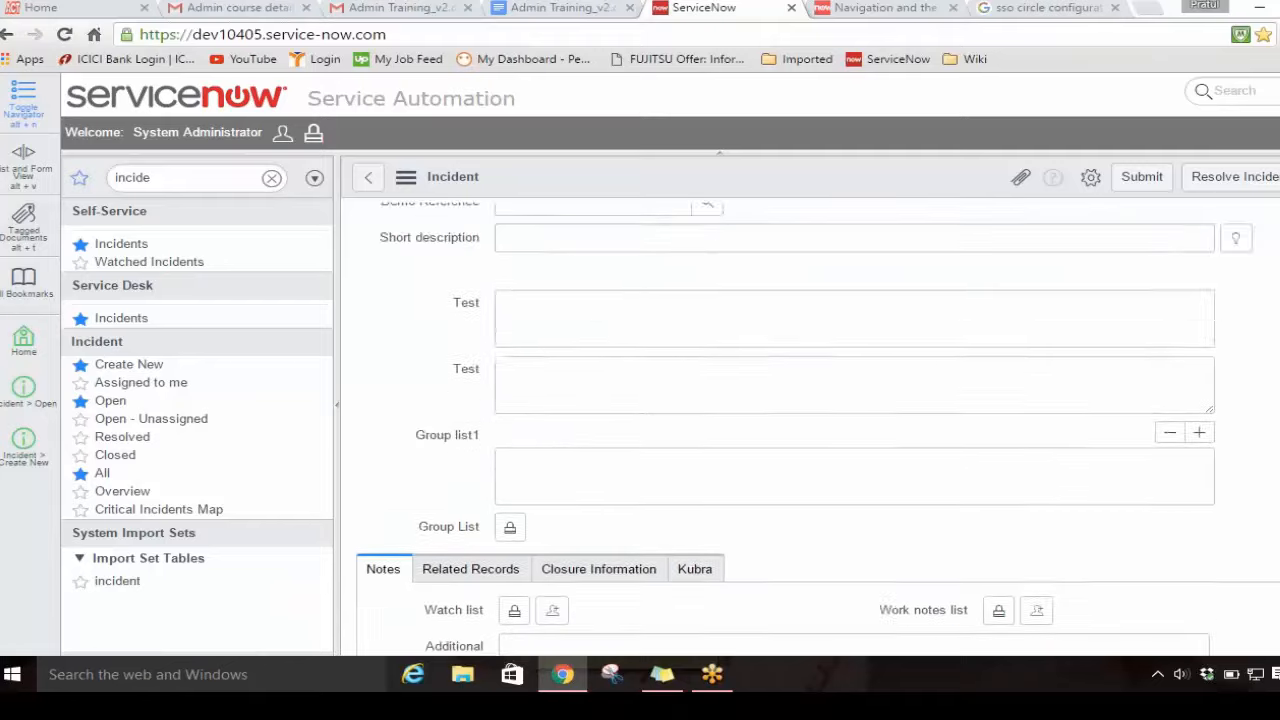
scroll(850, 445, up, 8)
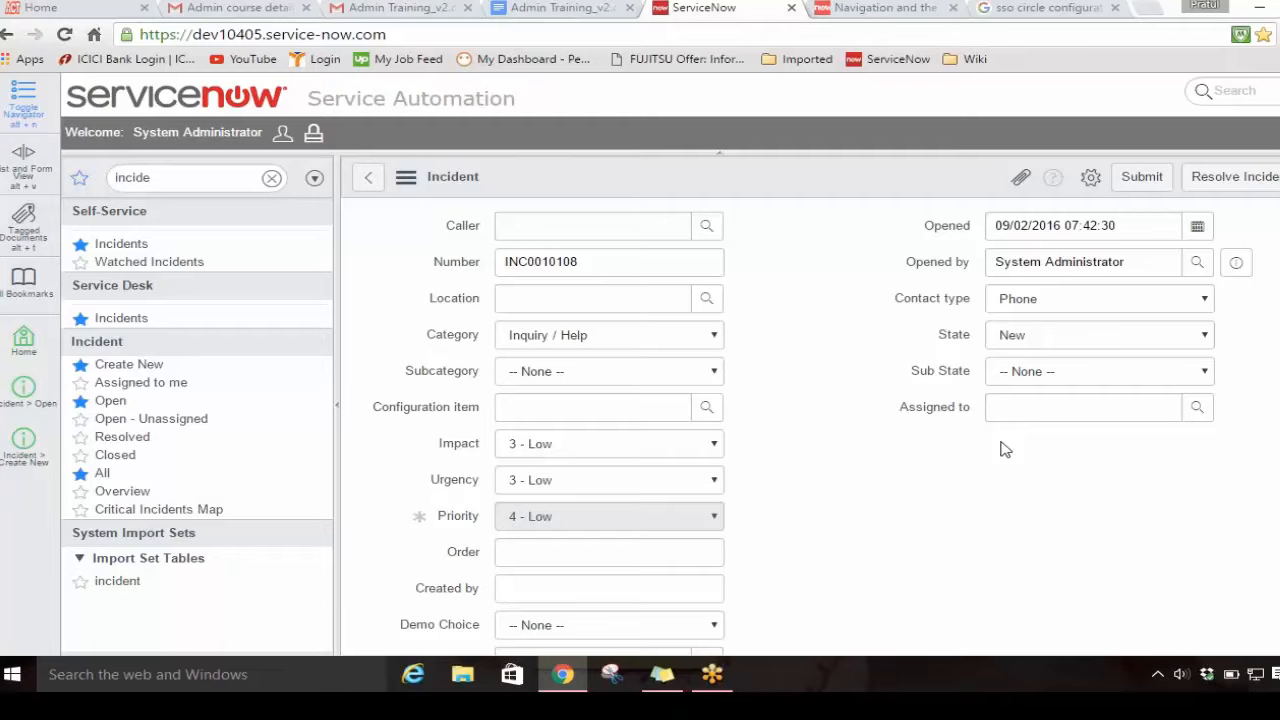
Step: Make the incident's Order field mandatory in its dictionary entry, and test it by submitting the incident with Order left empty
scroll(951, 446, down, 1)
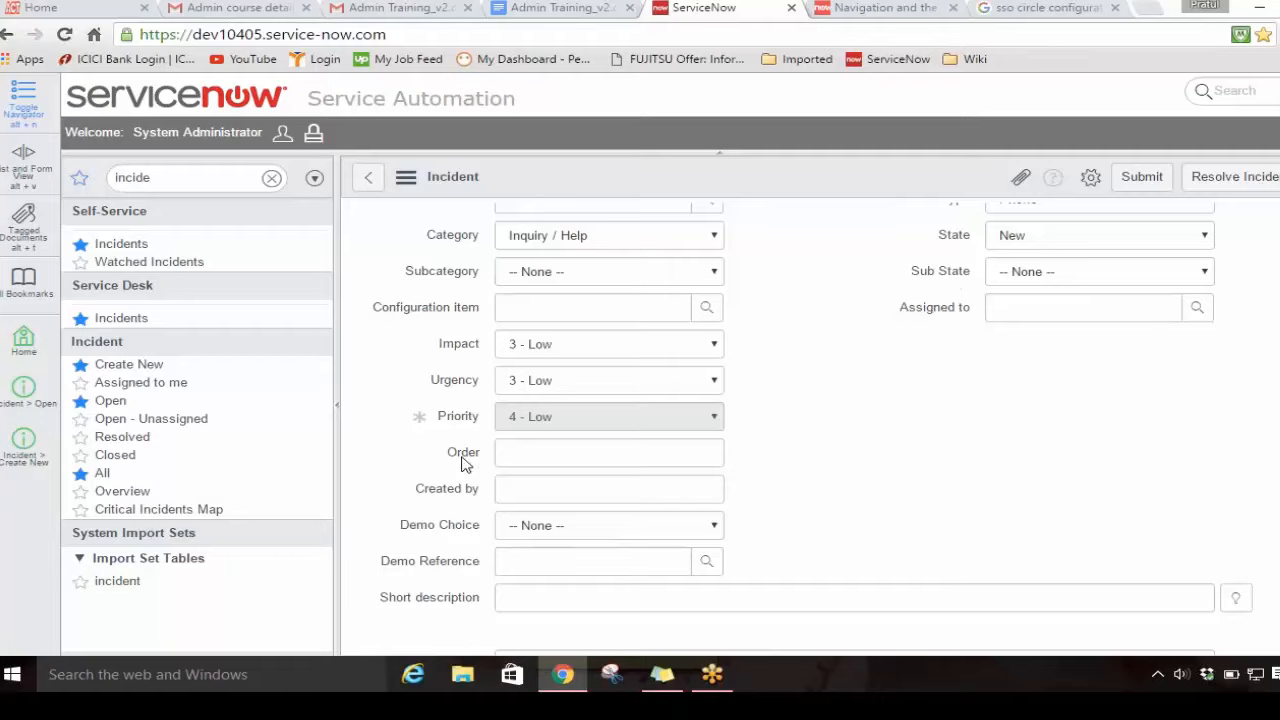
right_click(462, 456)
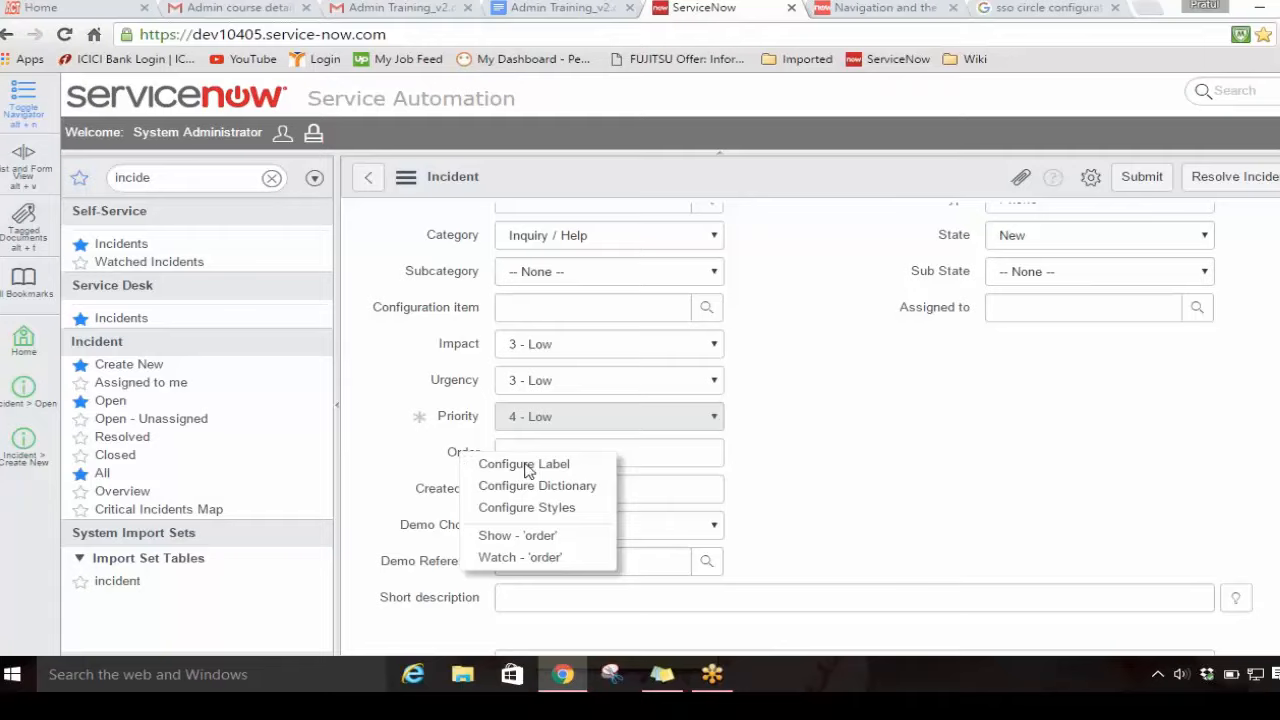
click(546, 487)
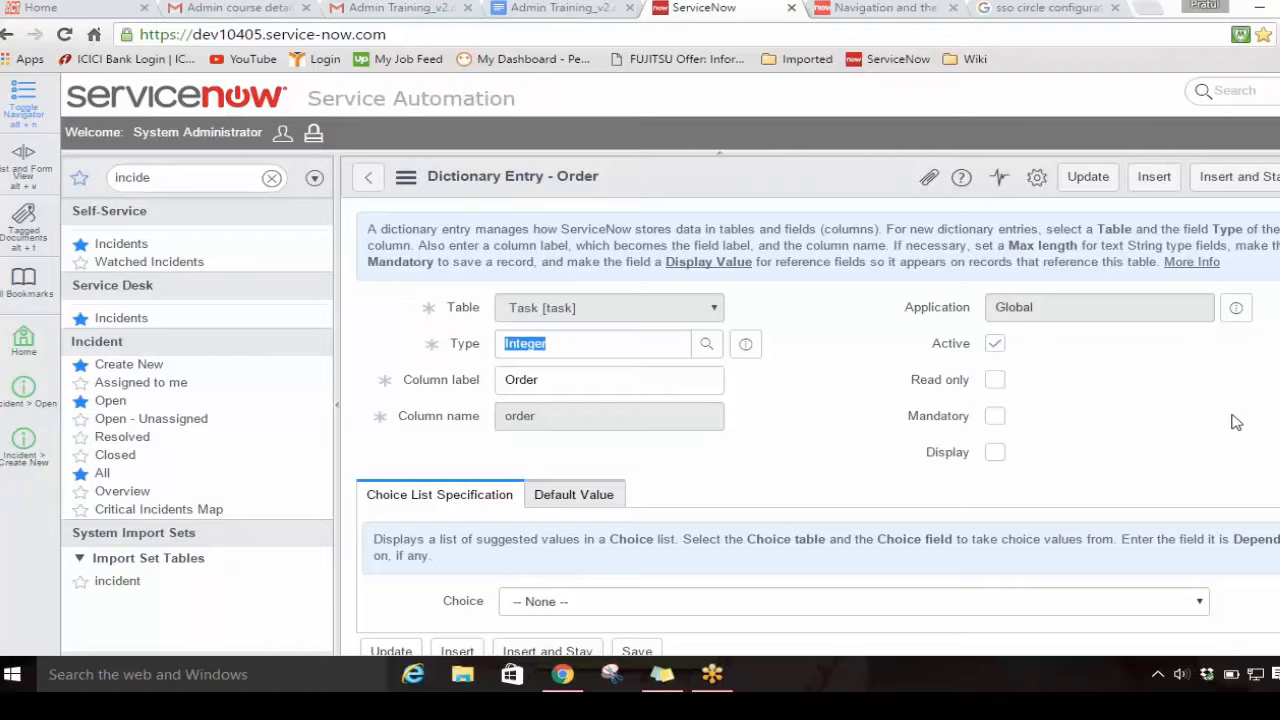
scroll(1236, 422, down, 1)
scroll(1236, 422, up, 1)
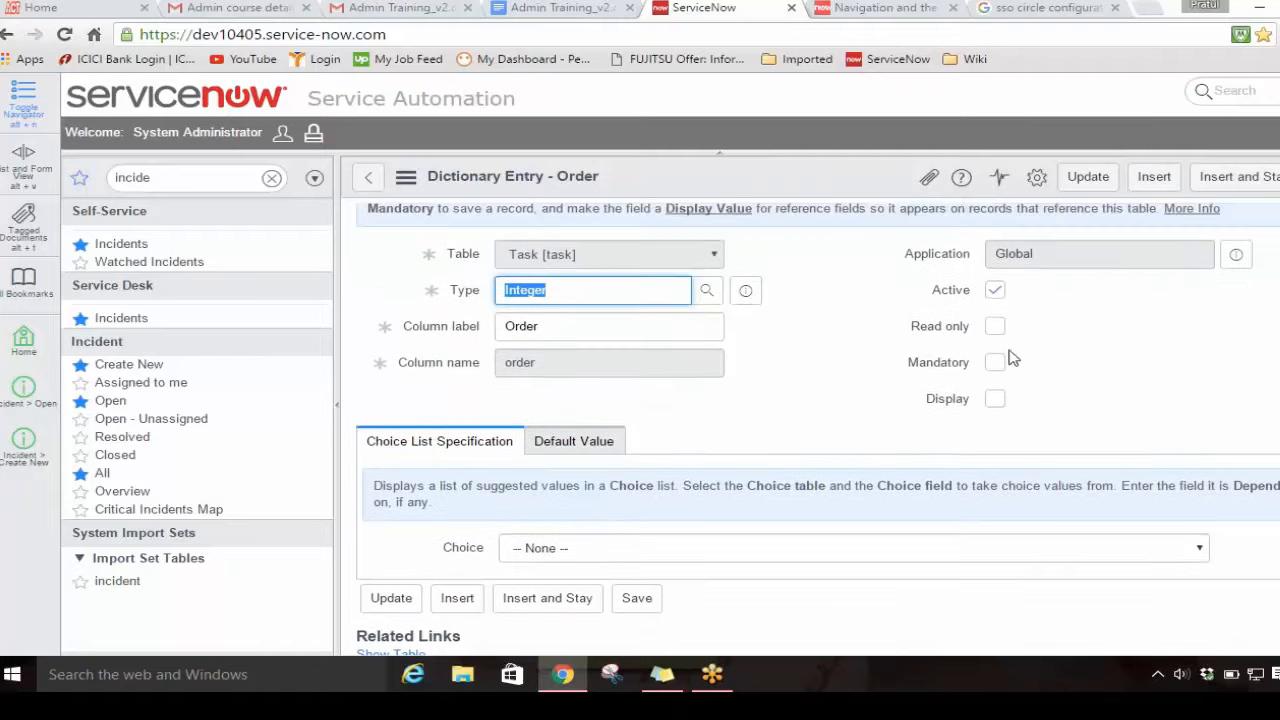
click(995, 363)
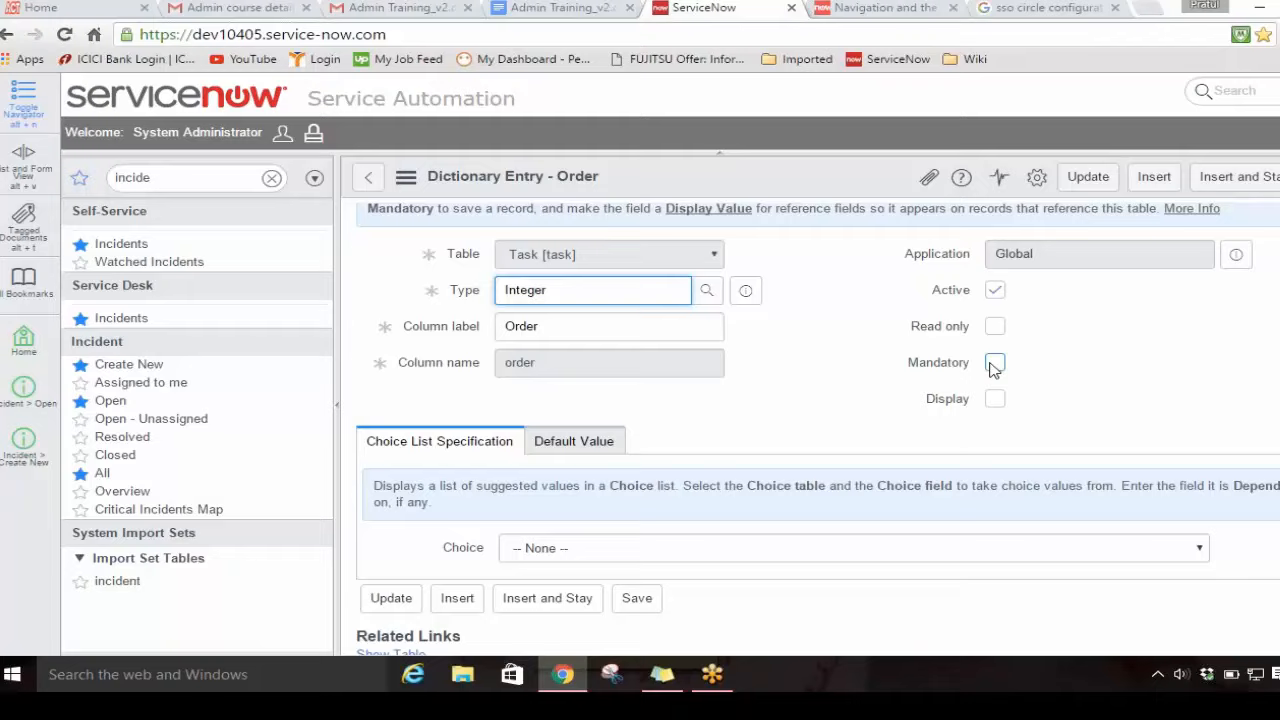
click(1088, 177)
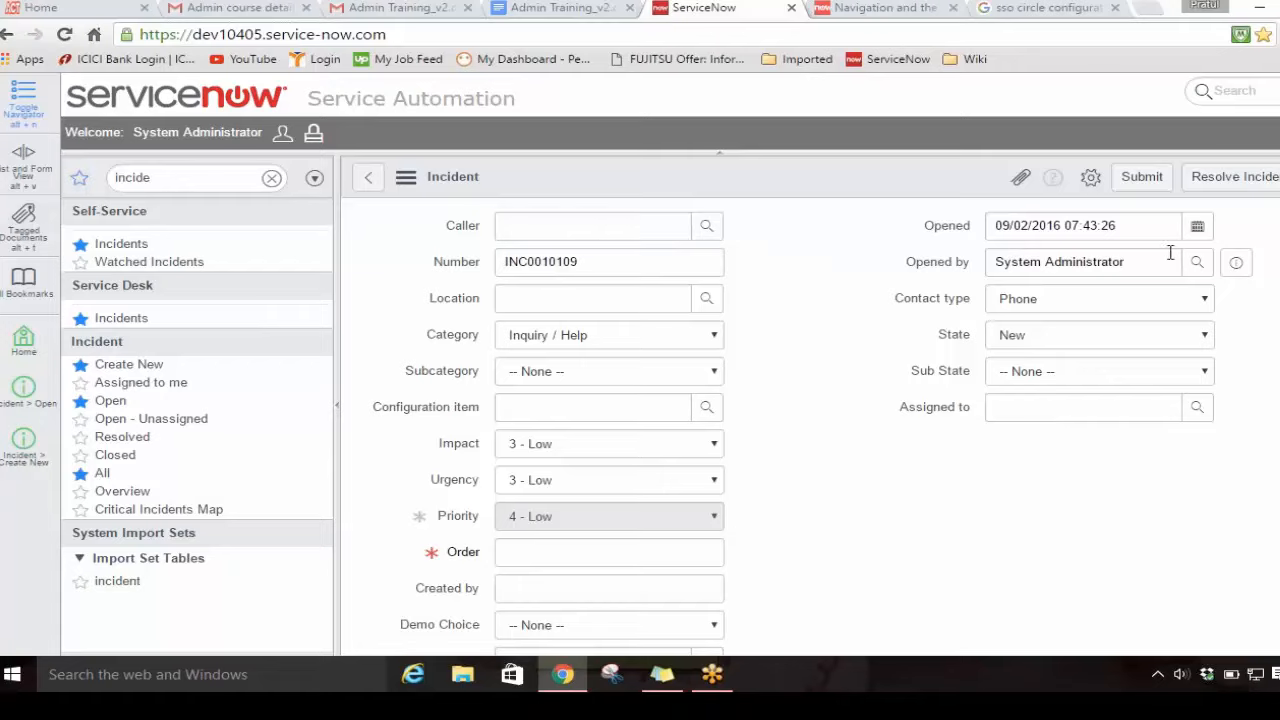
click(1142, 176)
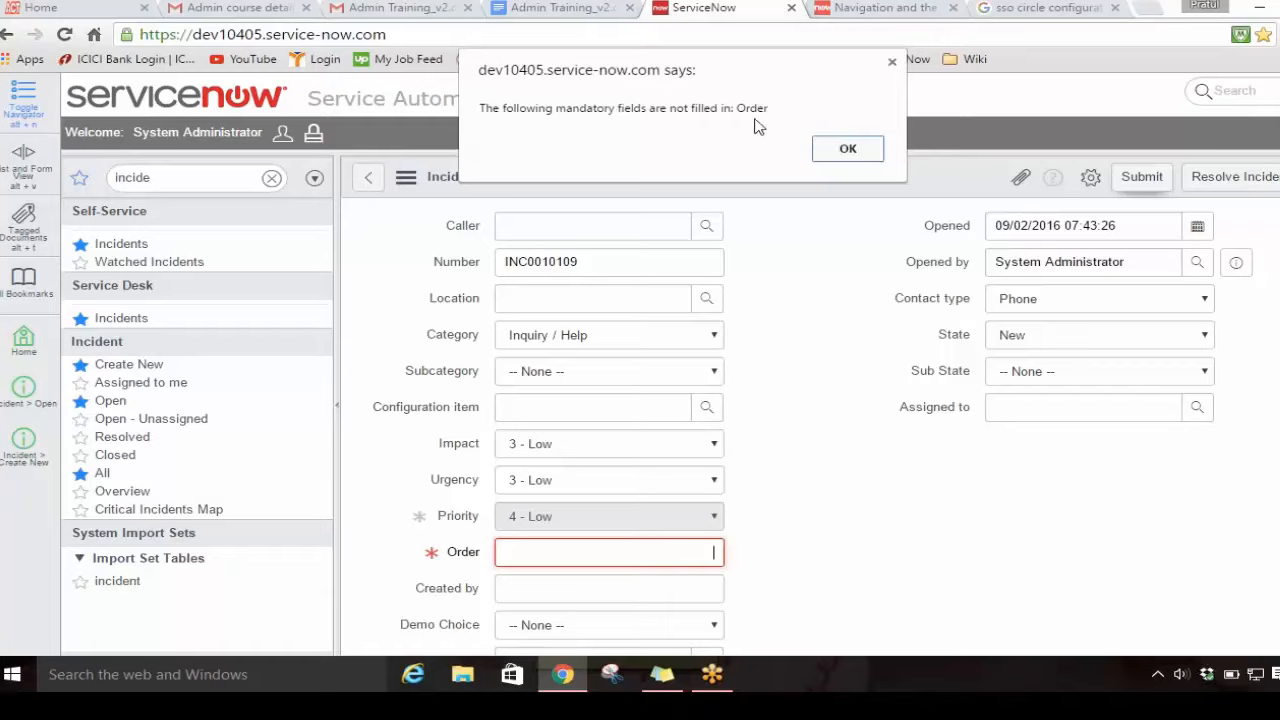
click(847, 150)
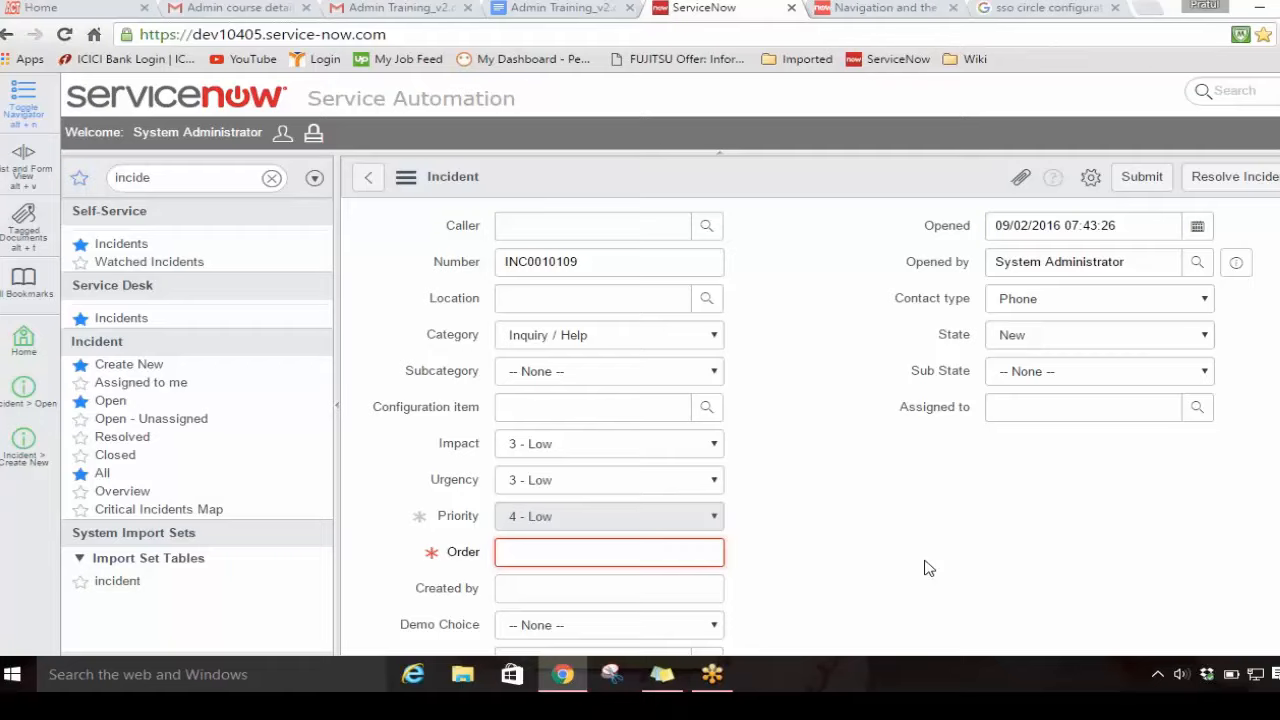
Step: Remove the mandatory setting from the Order field's dictionary entry and save the entry without leaving it
right_click(476, 560)
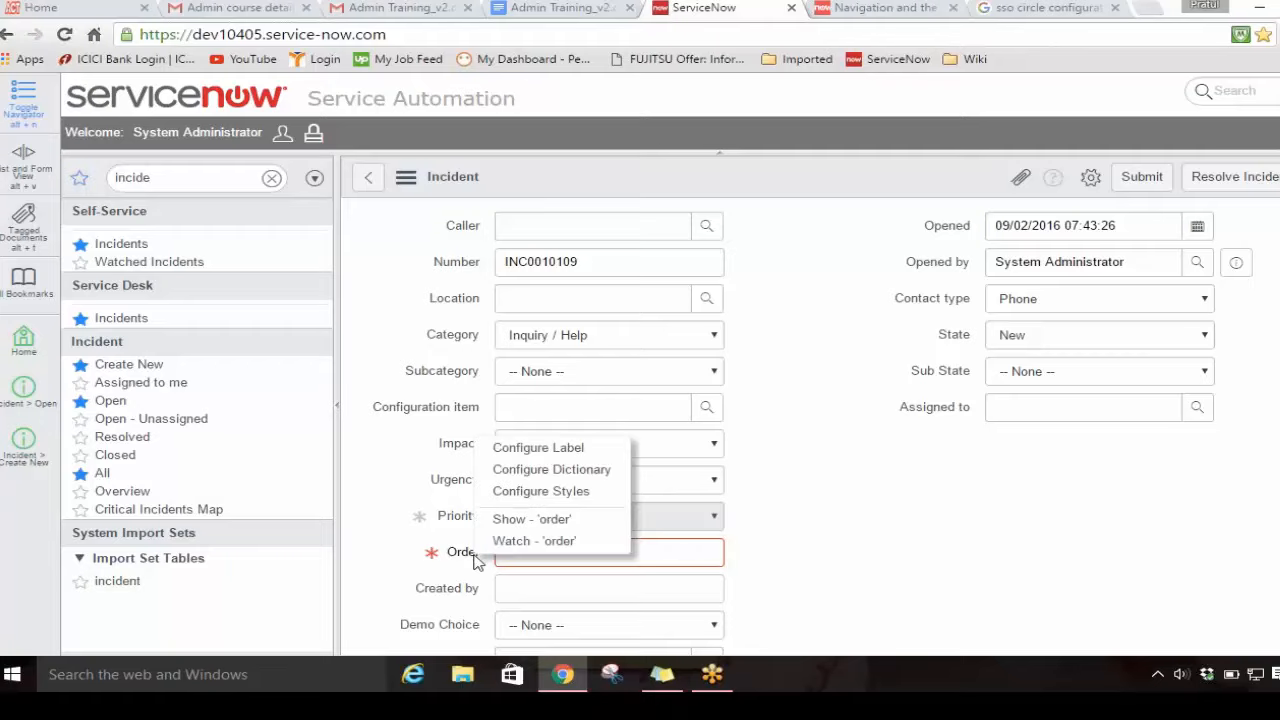
click(592, 470)
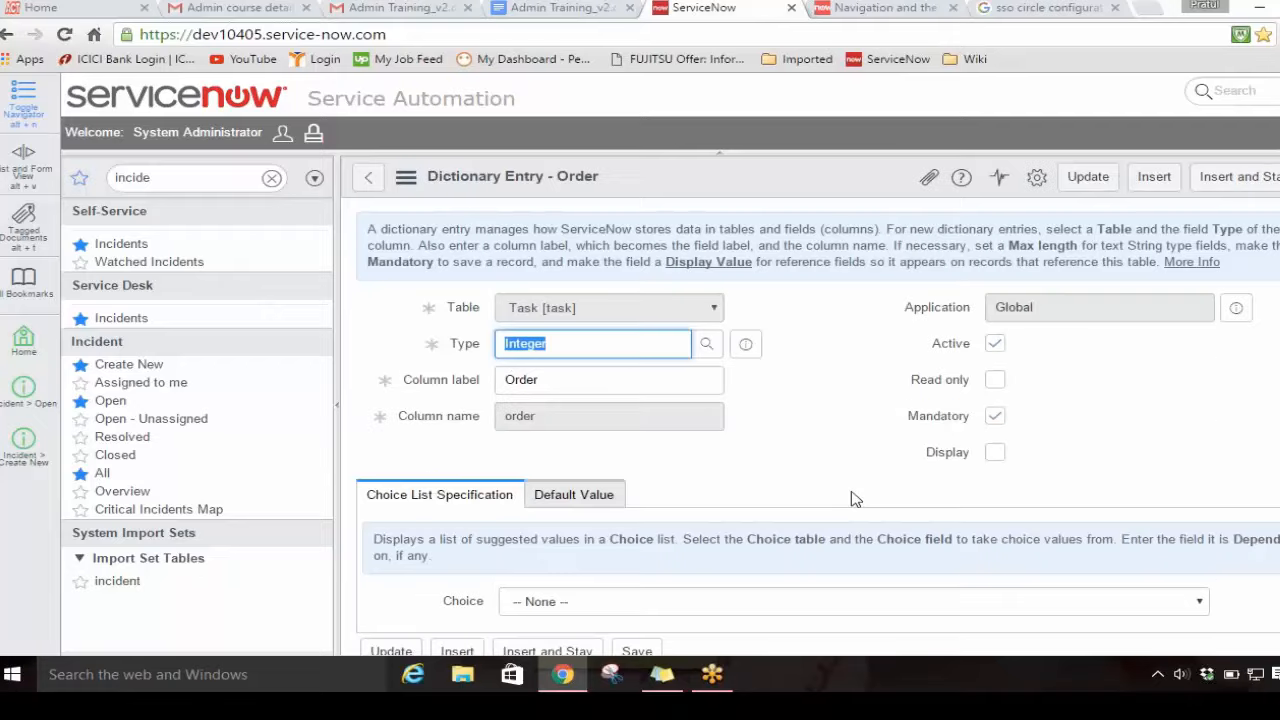
click(995, 417)
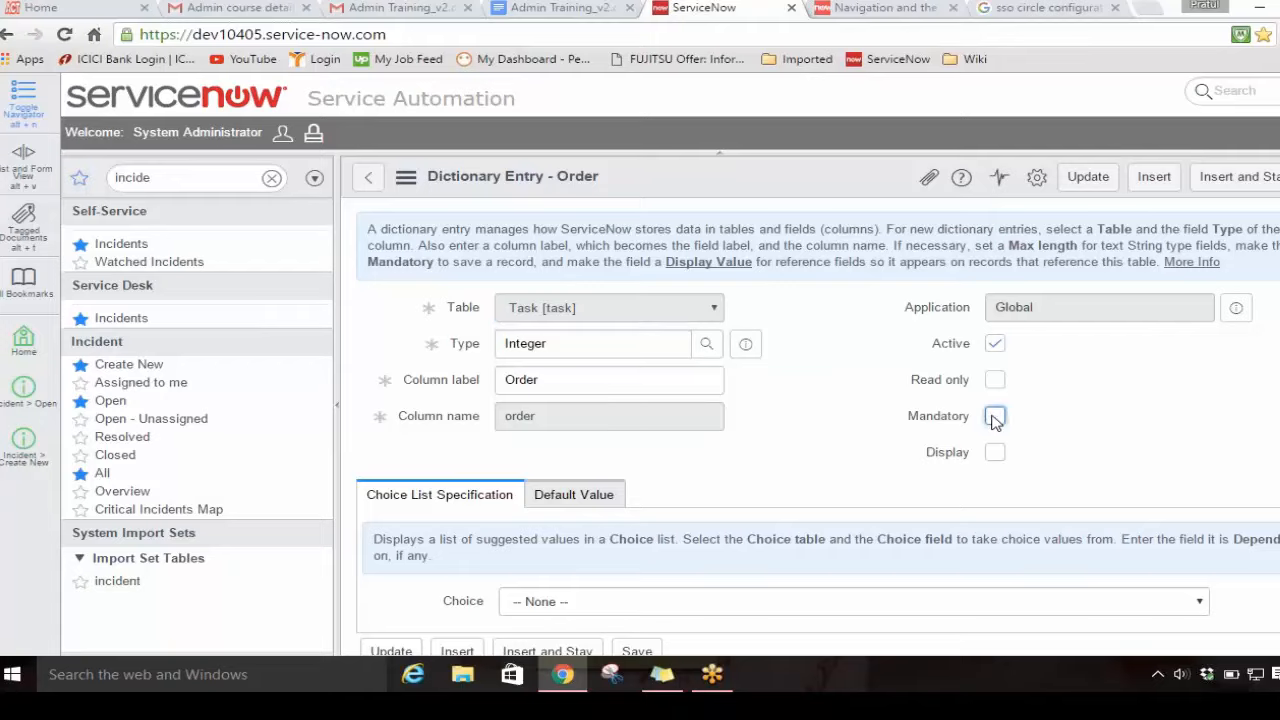
right_click(848, 177)
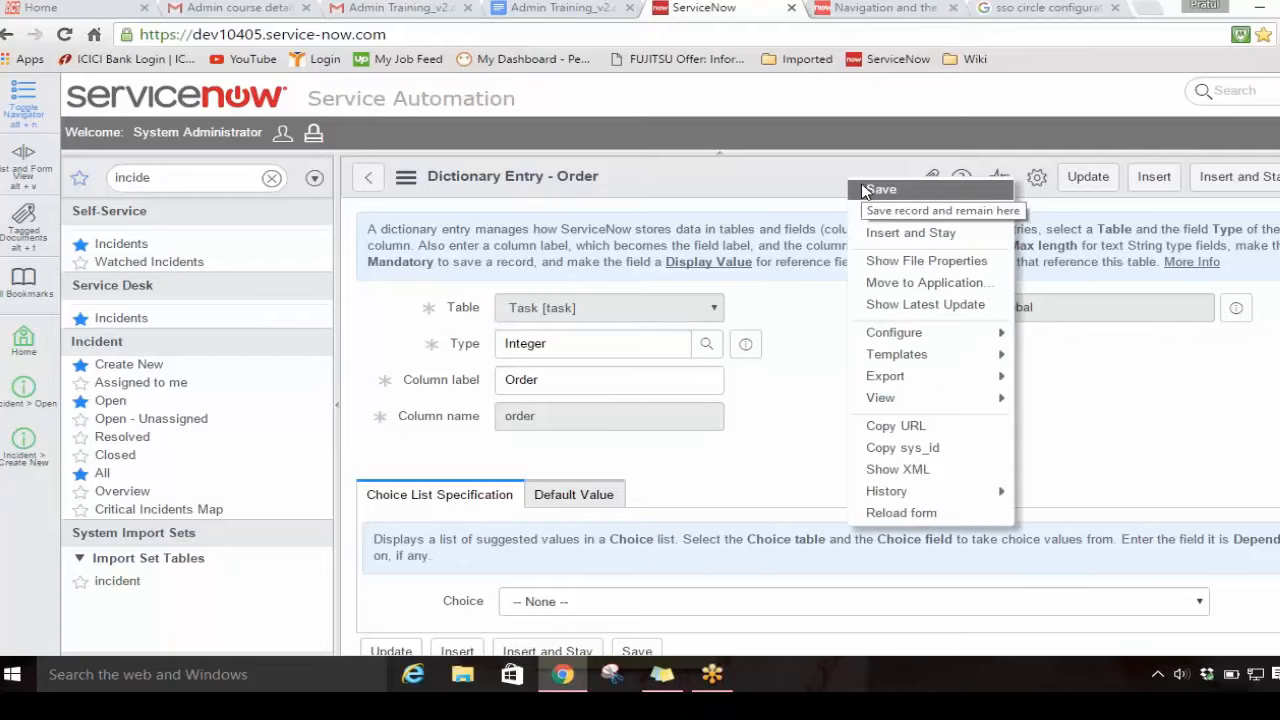
click(918, 191)
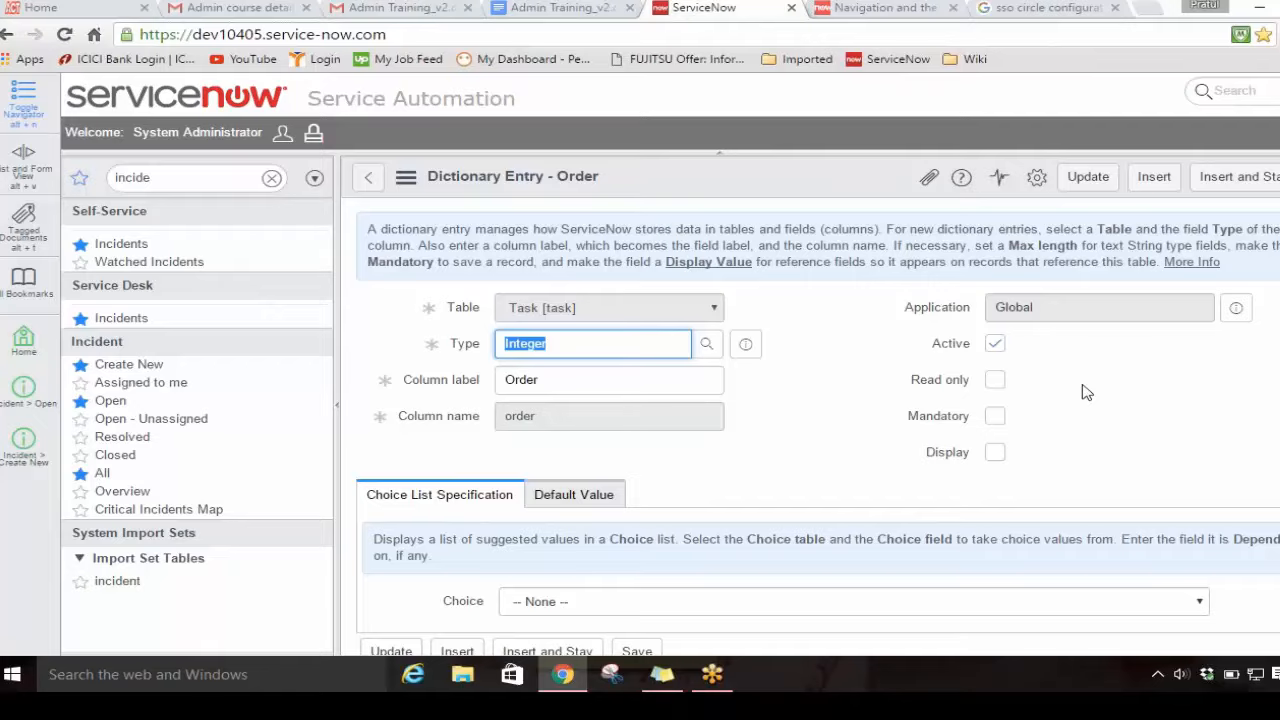
scroll(1087, 392, down, 2)
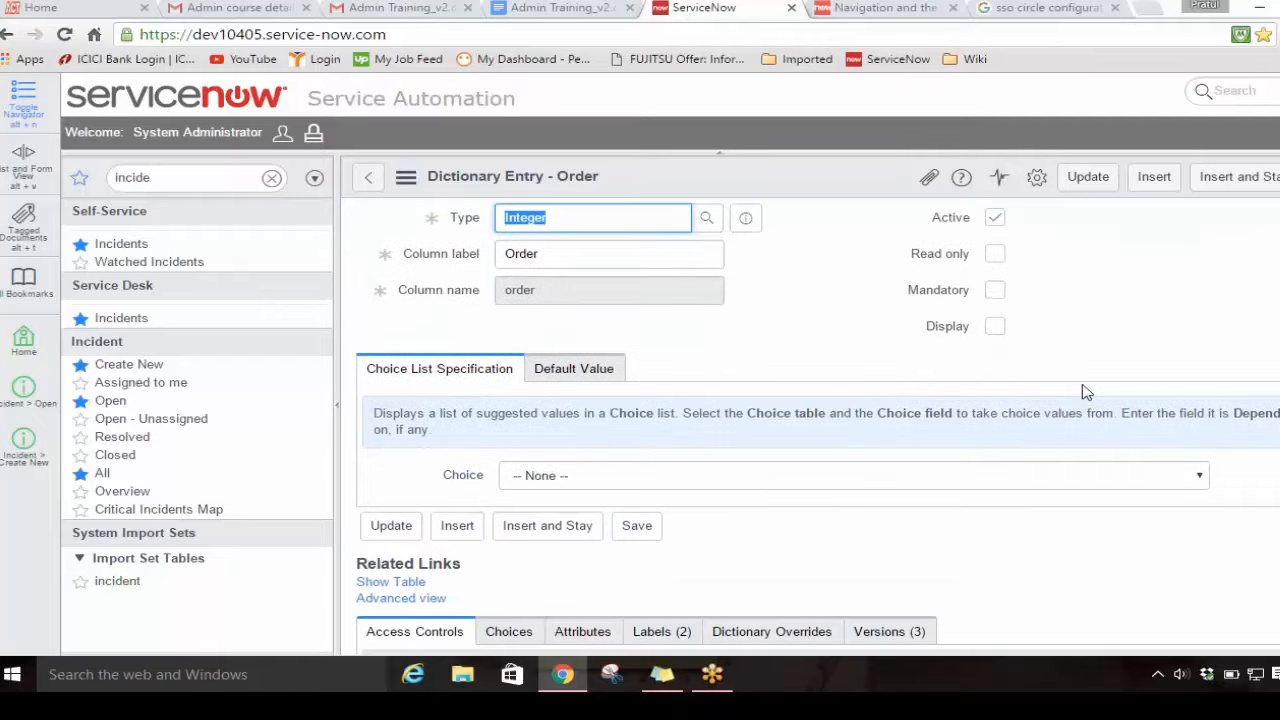
scroll(1087, 392, up, 2)
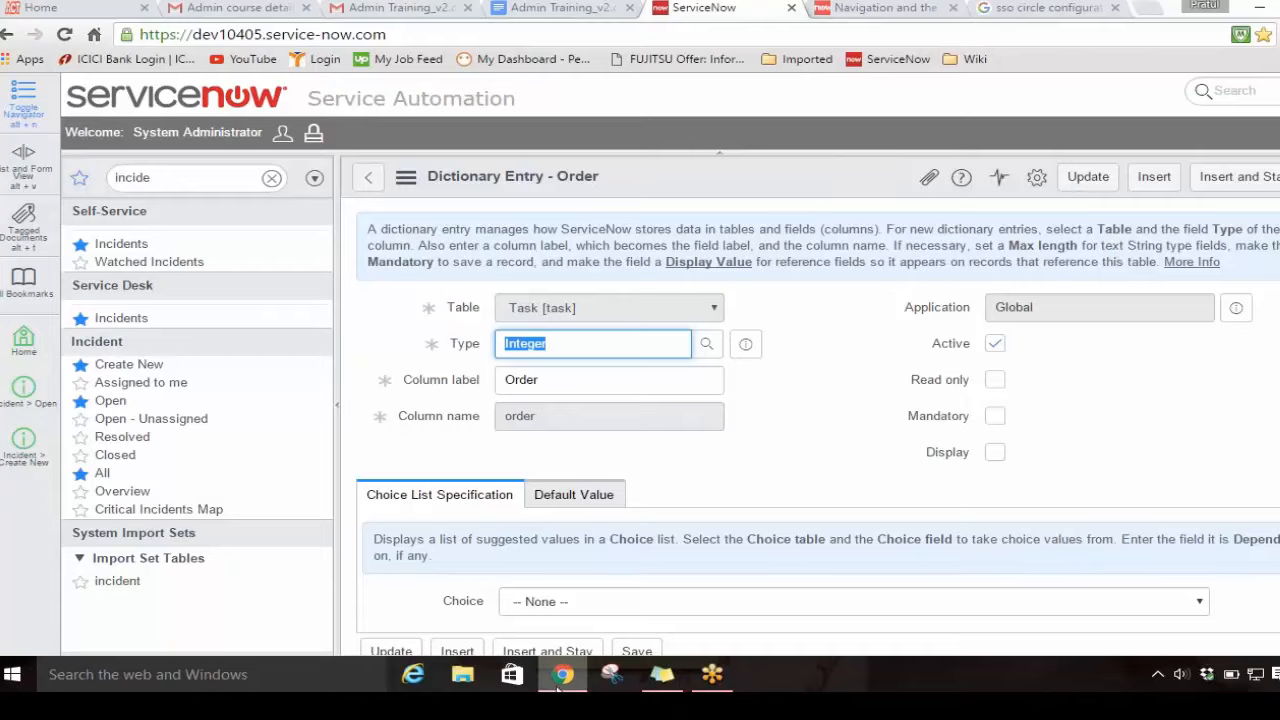
Step: Switch to the Admin Training_v2.docx outline in Google Docs, review the scripting and policy topics, and return to ServiceNow
click(725, 687)
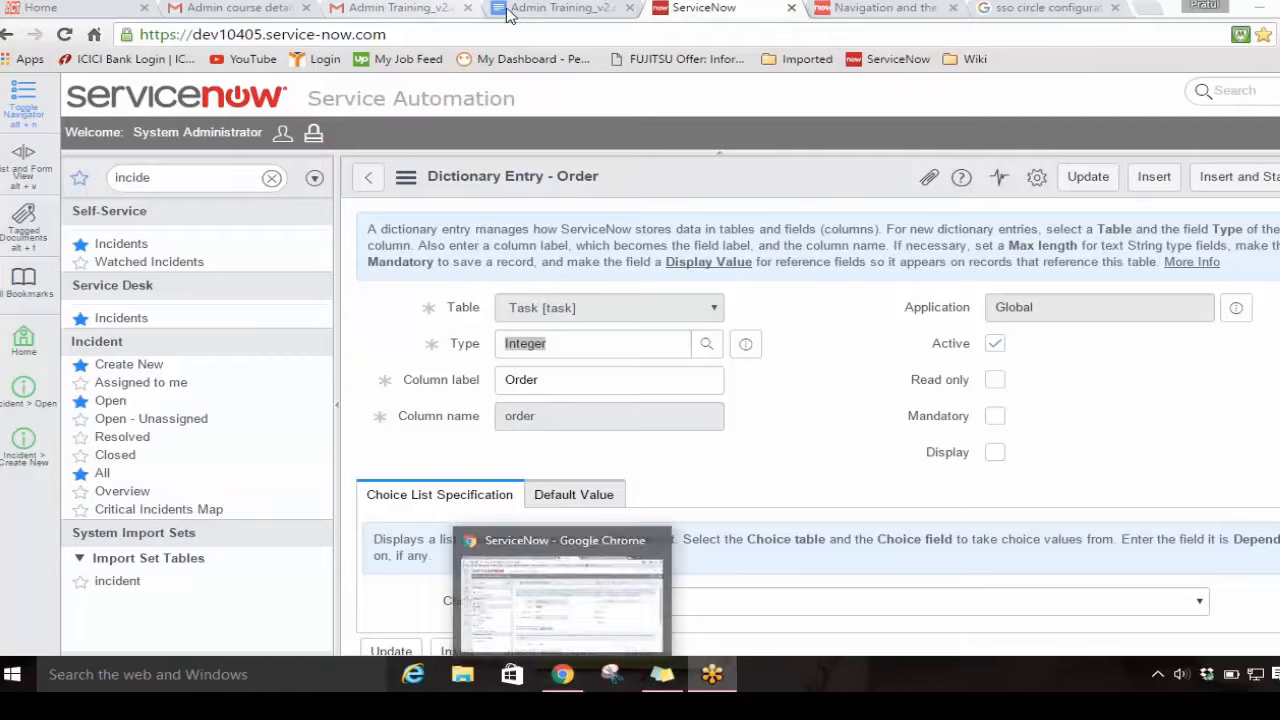
click(540, 8)
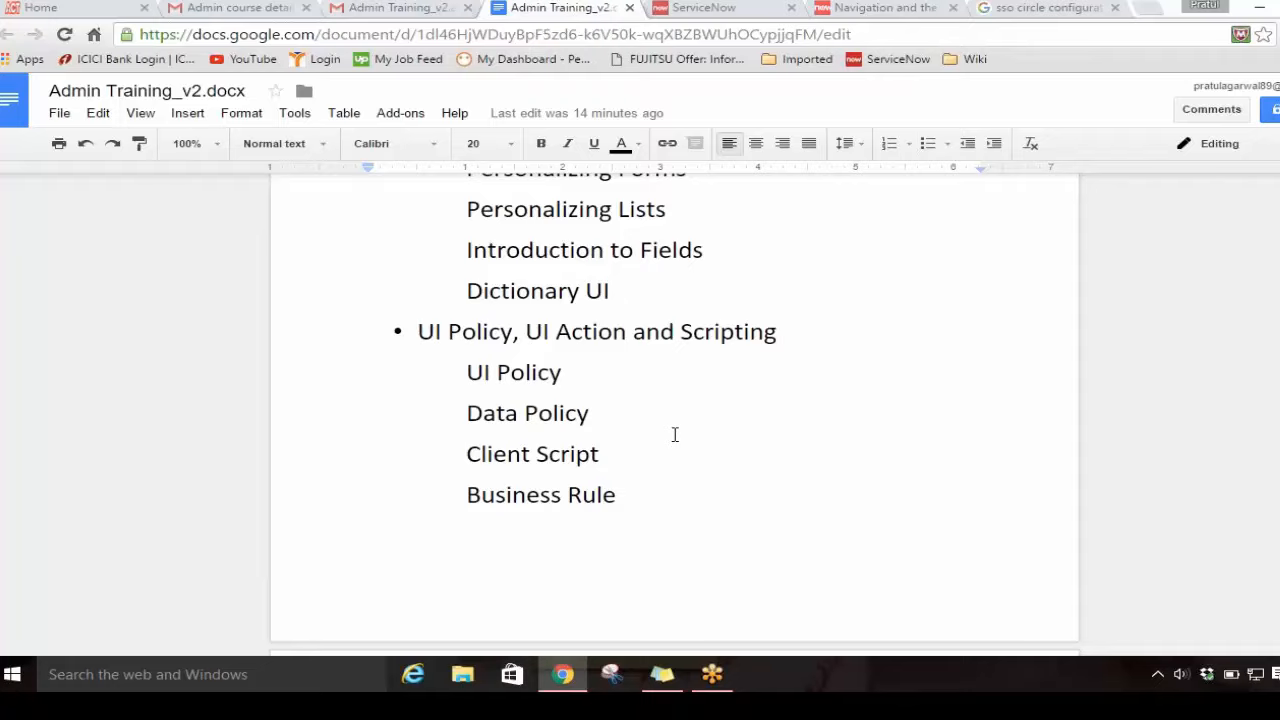
click(565, 676)
click(564, 676)
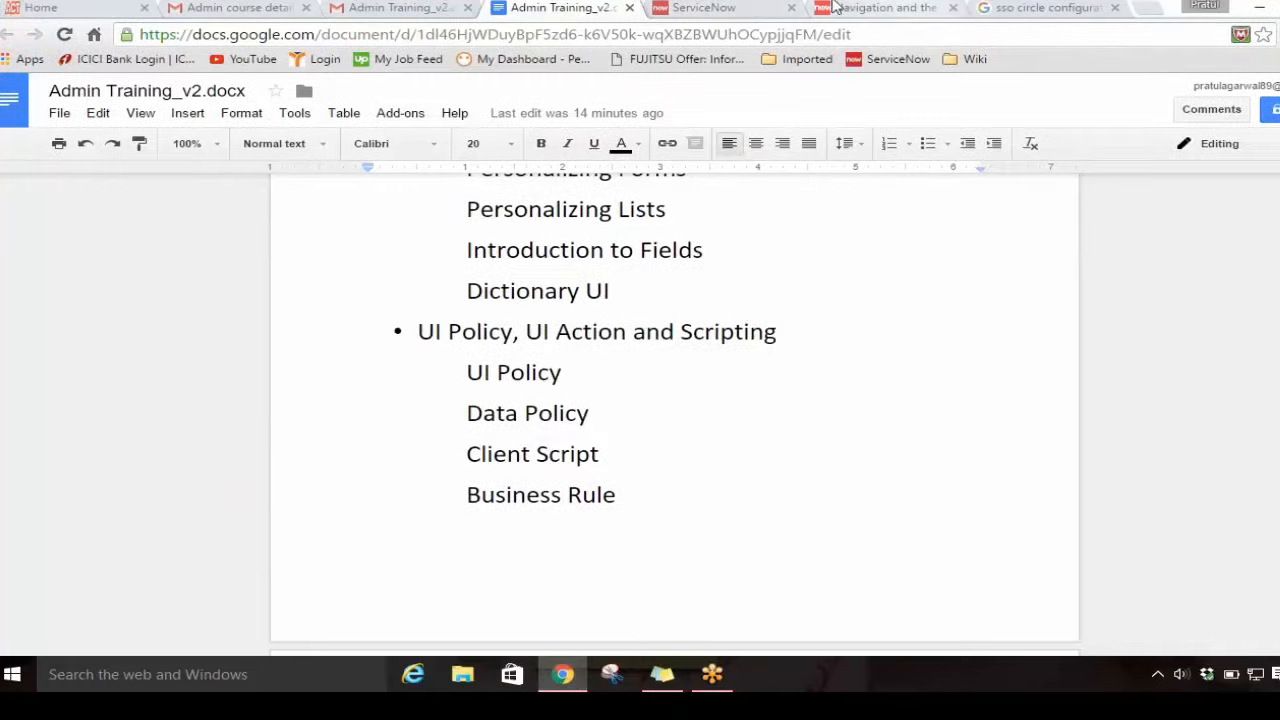
click(742, 7)
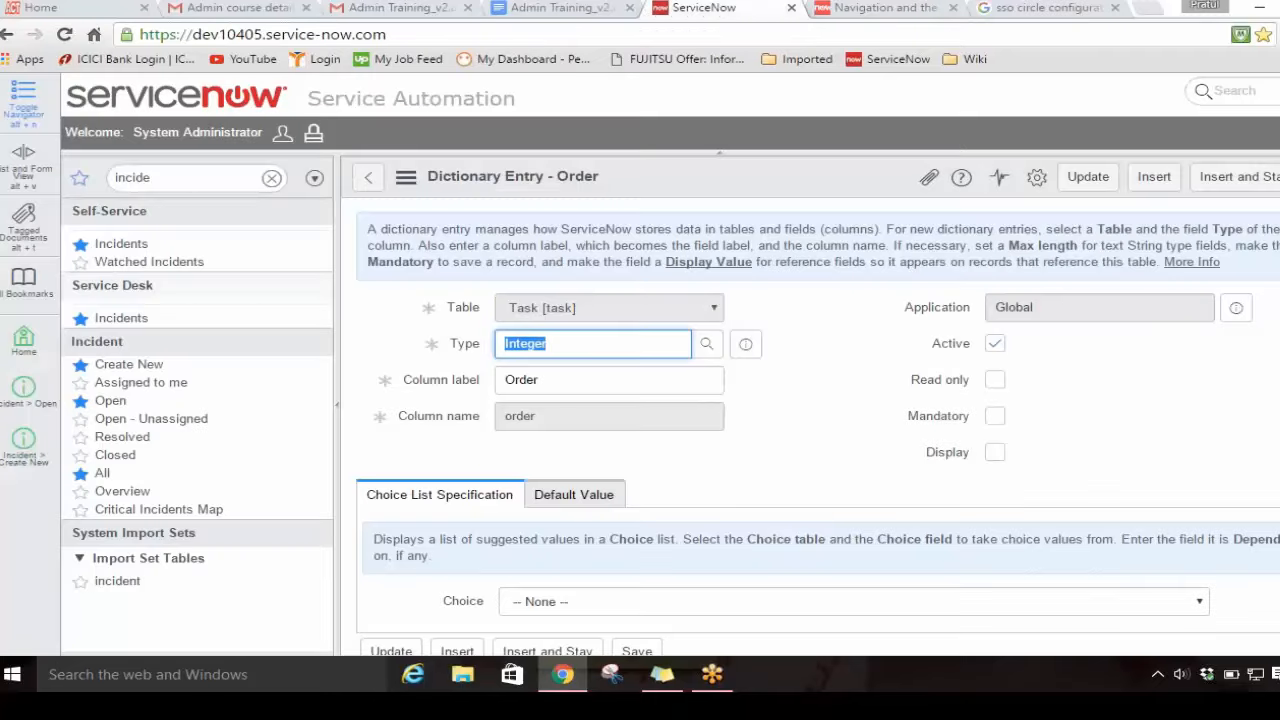
Step: Open the most recently opened incident from the open incidents list and mark Urgency as mandatory in its dictionary entry
click(111, 401)
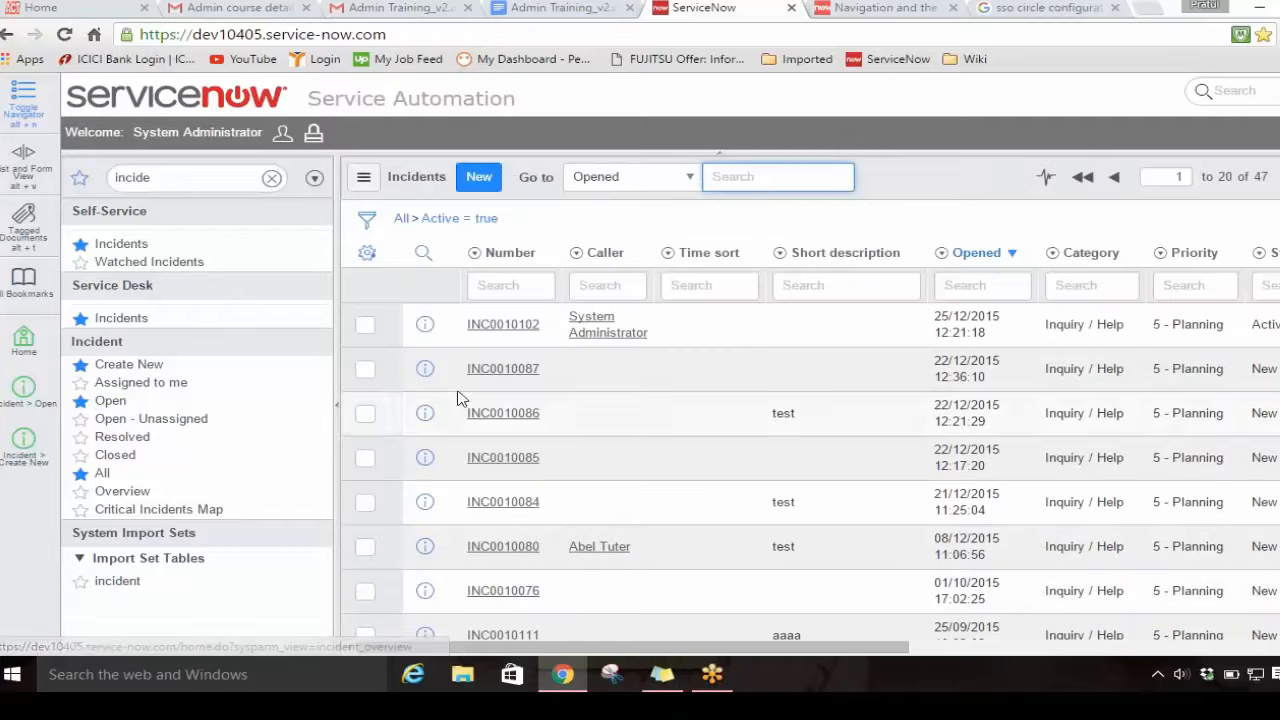
click(503, 325)
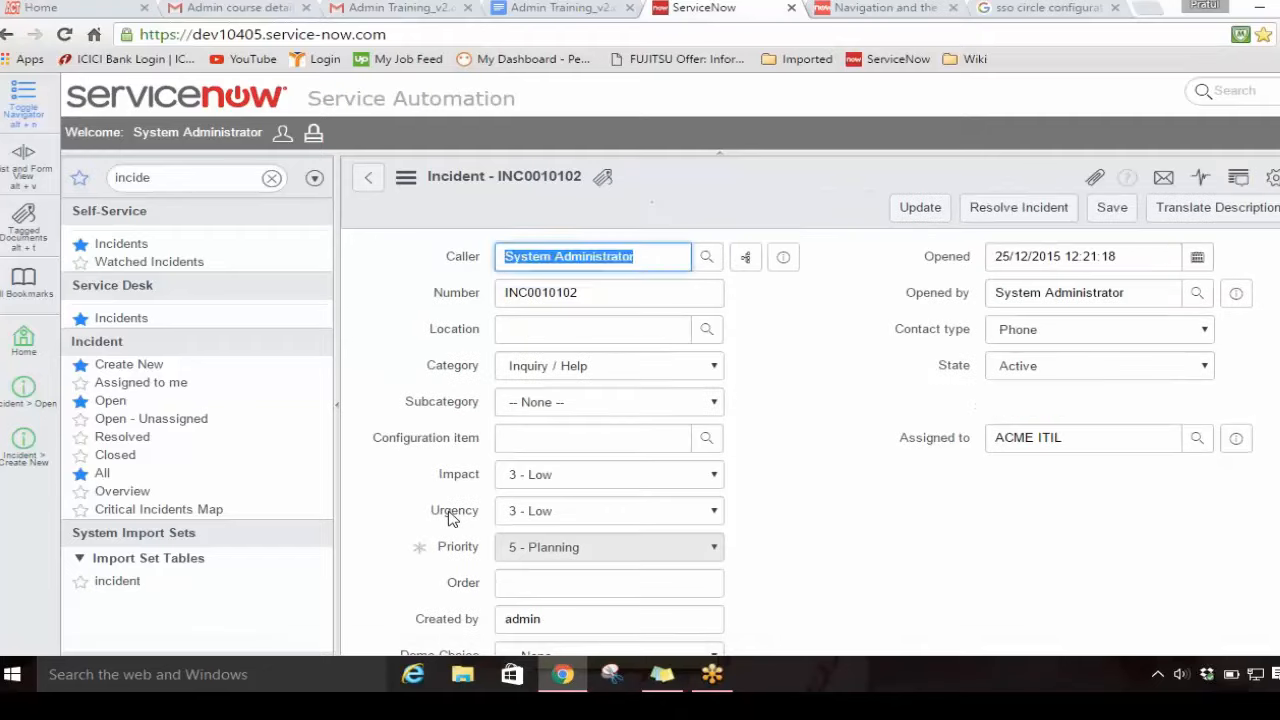
right_click(446, 512)
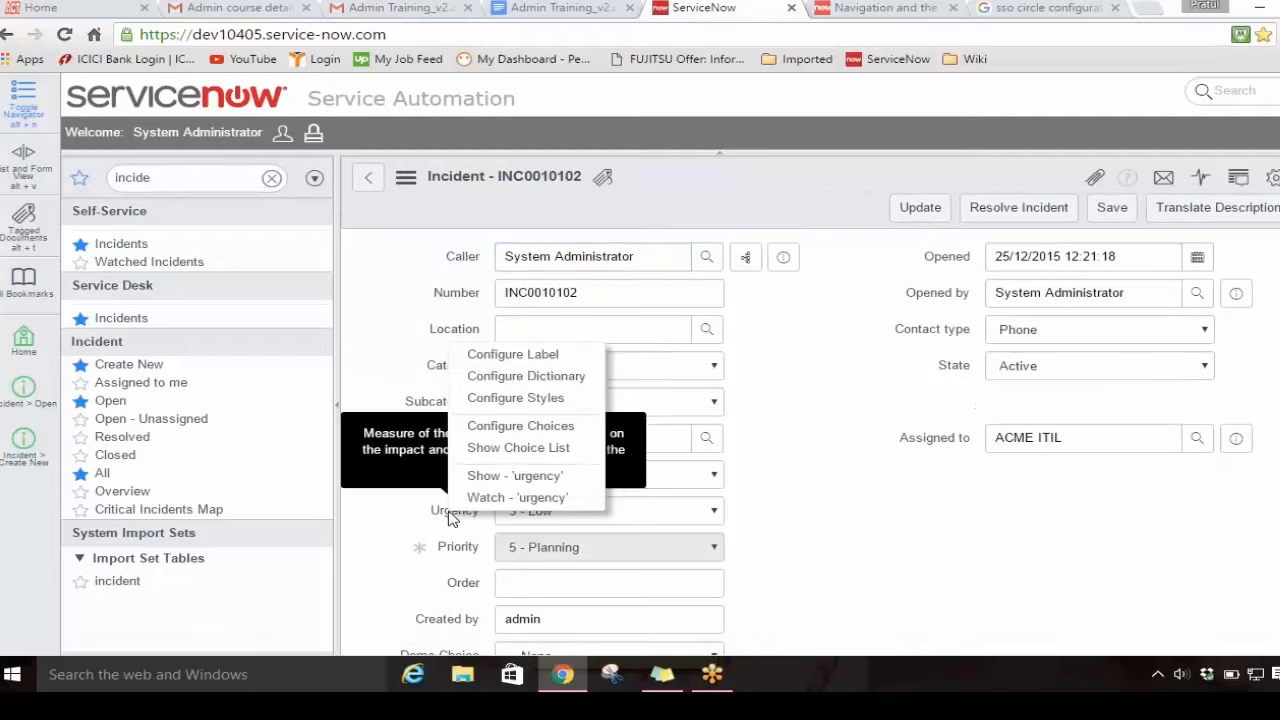
click(538, 375)
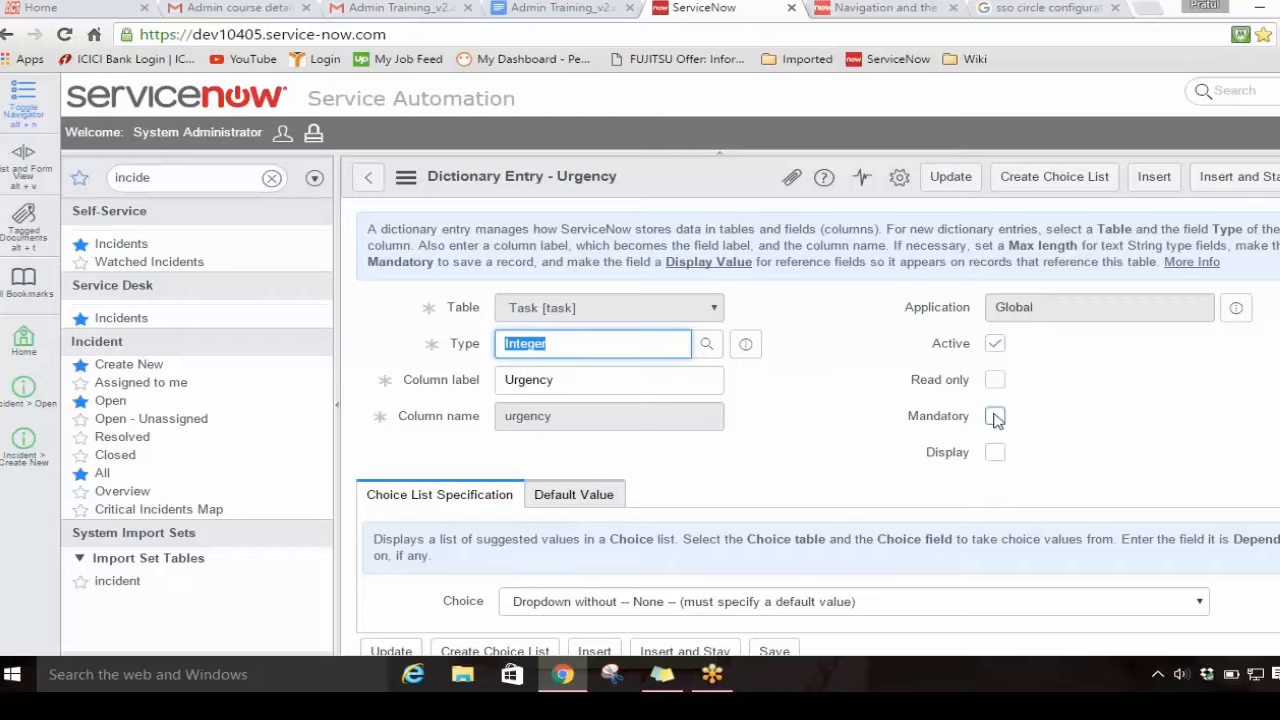
click(995, 417)
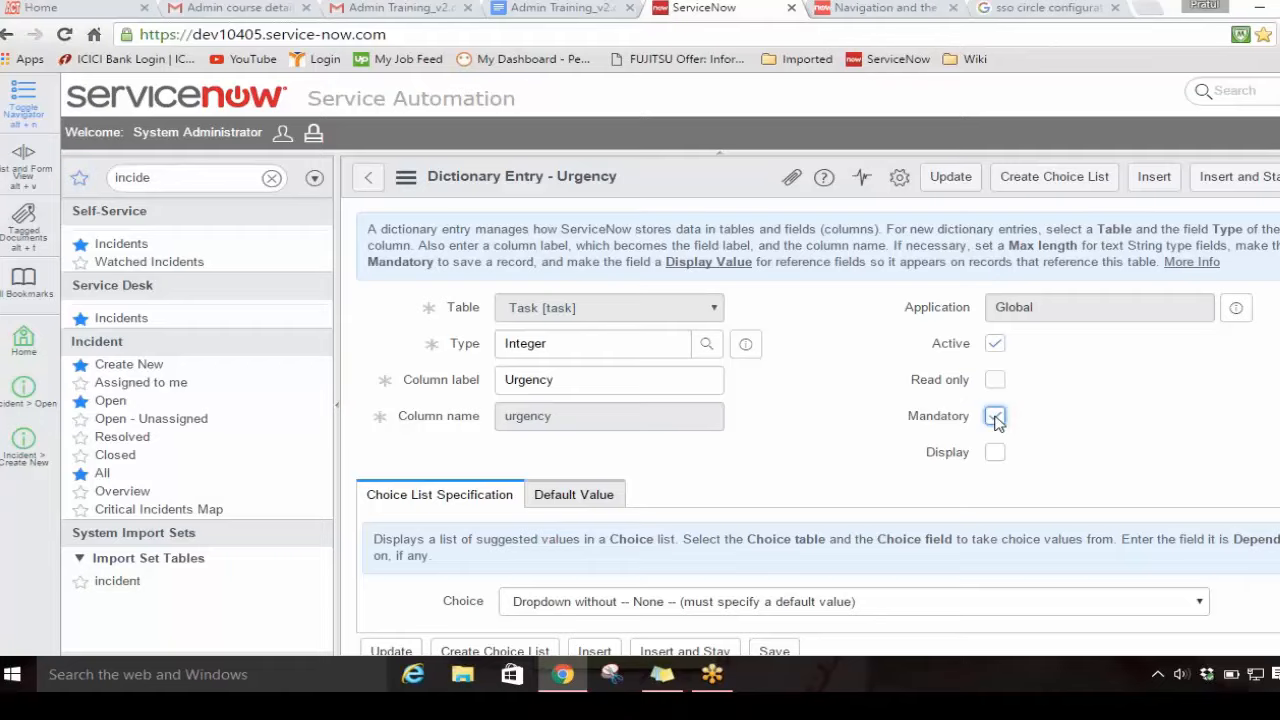
Step: Open the change request described as 1234 in a new browser tab and bring up its form layout configuration
click(130, 177)
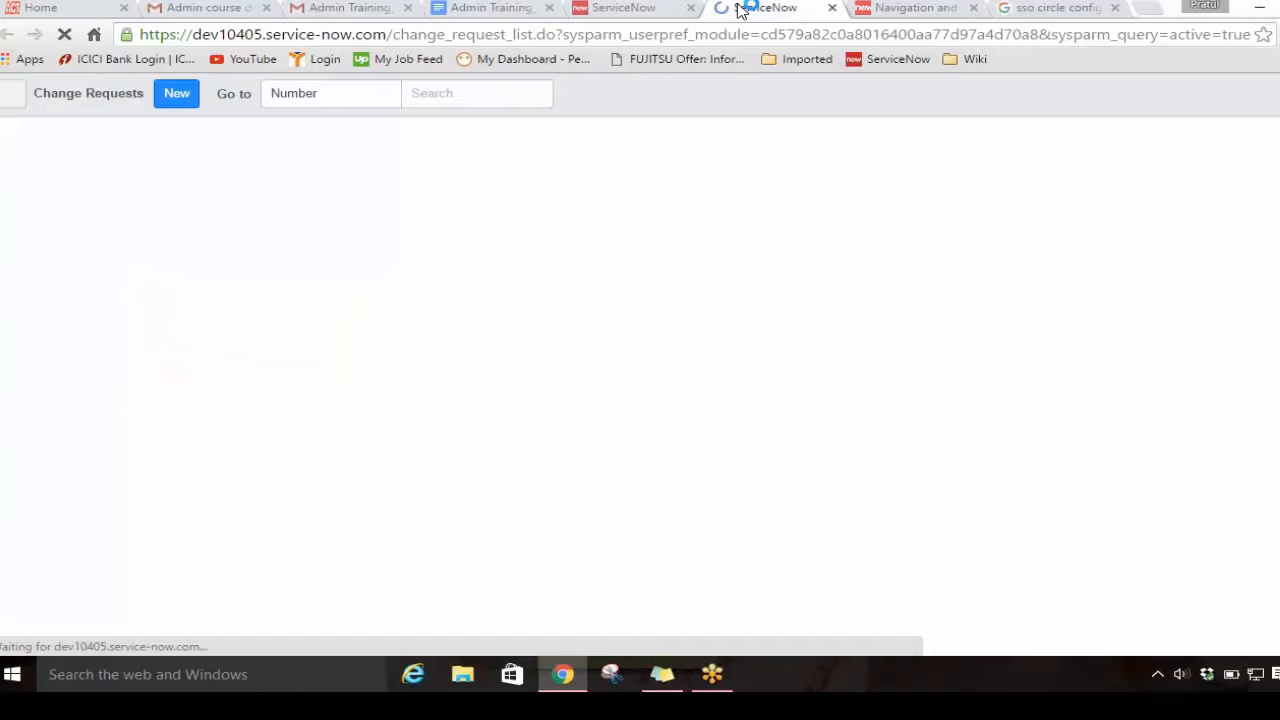
click(154, 238)
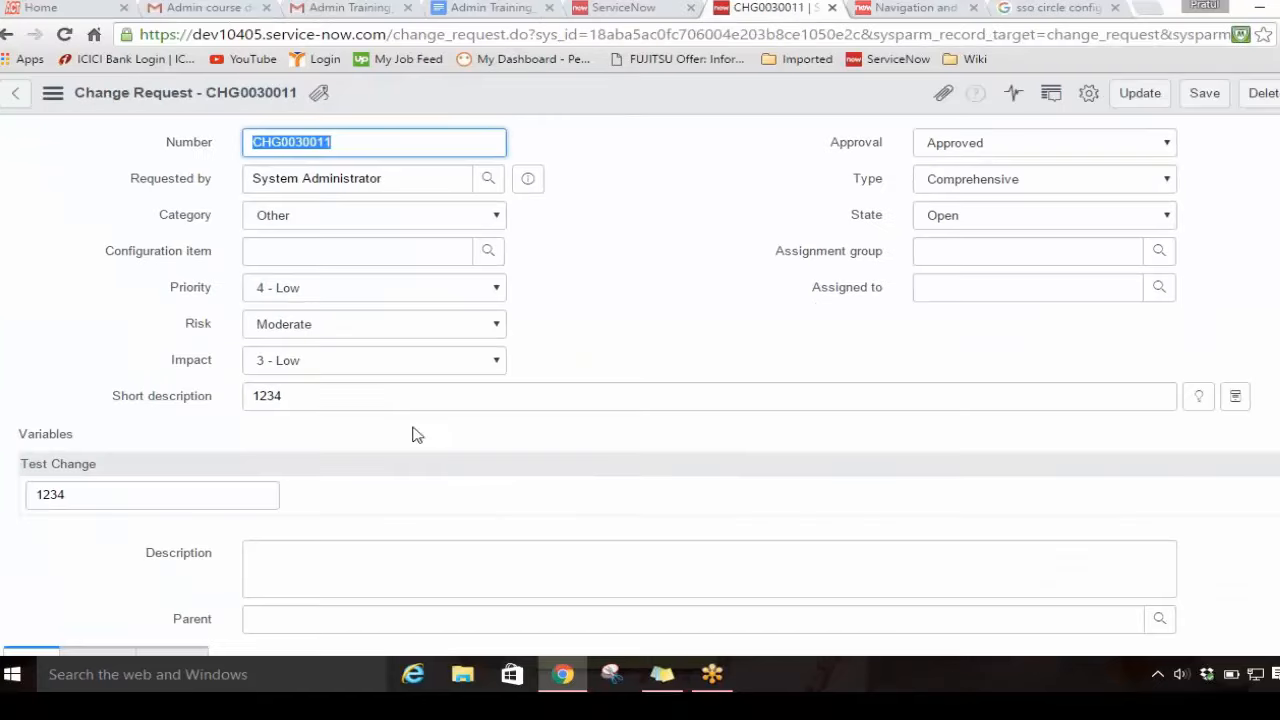
right_click(668, 95)
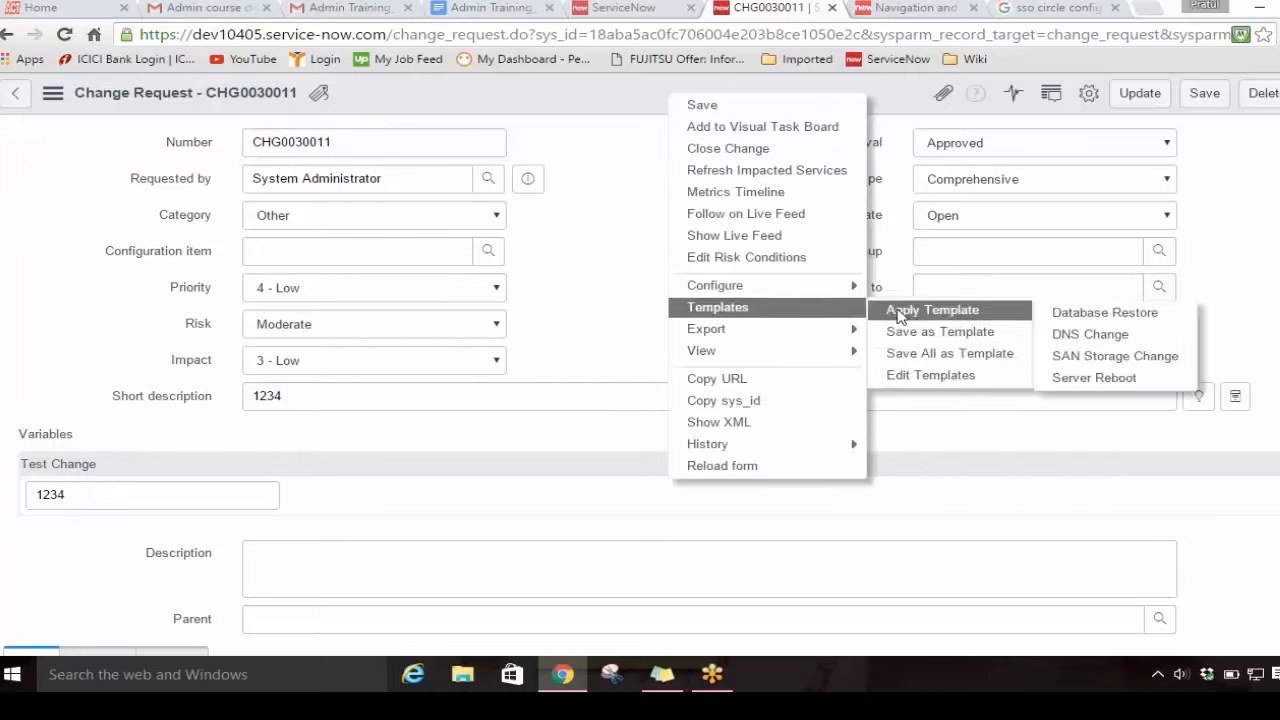
mouse_move(850, 290)
click(916, 311)
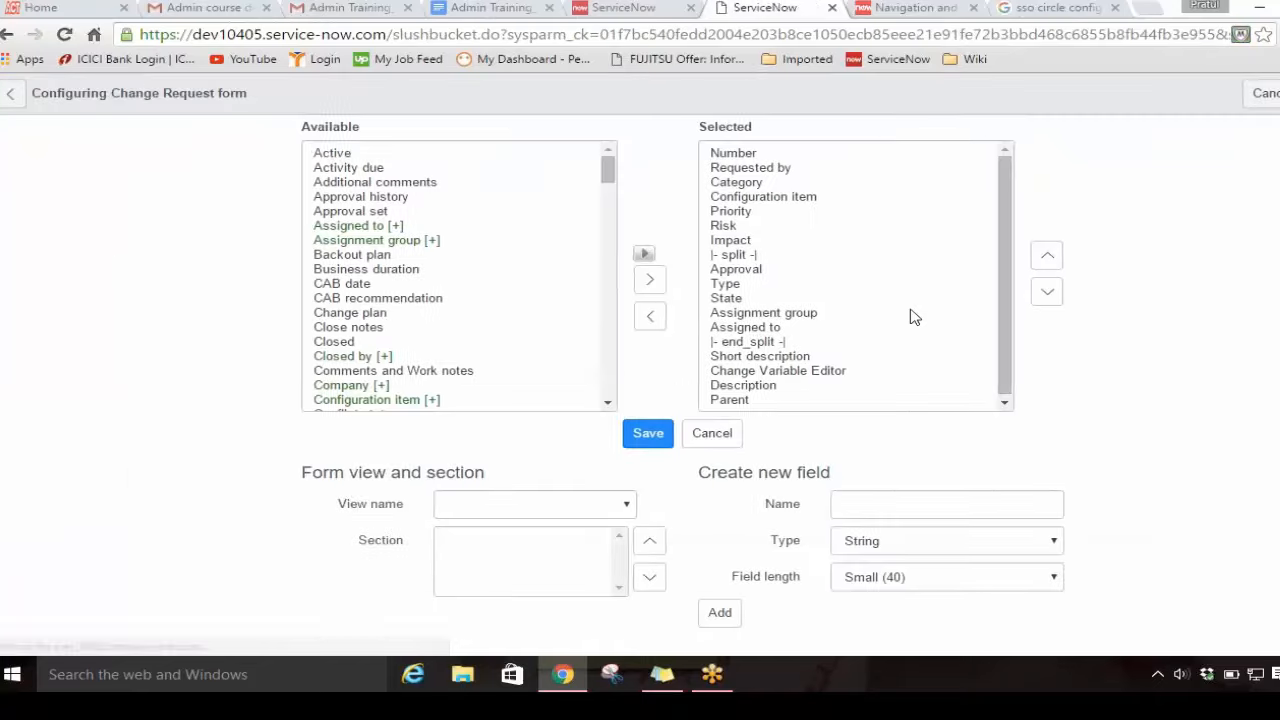
Step: Add the Urgency field to the selected fields of the Change Request form layout
click(463, 200)
key(u)
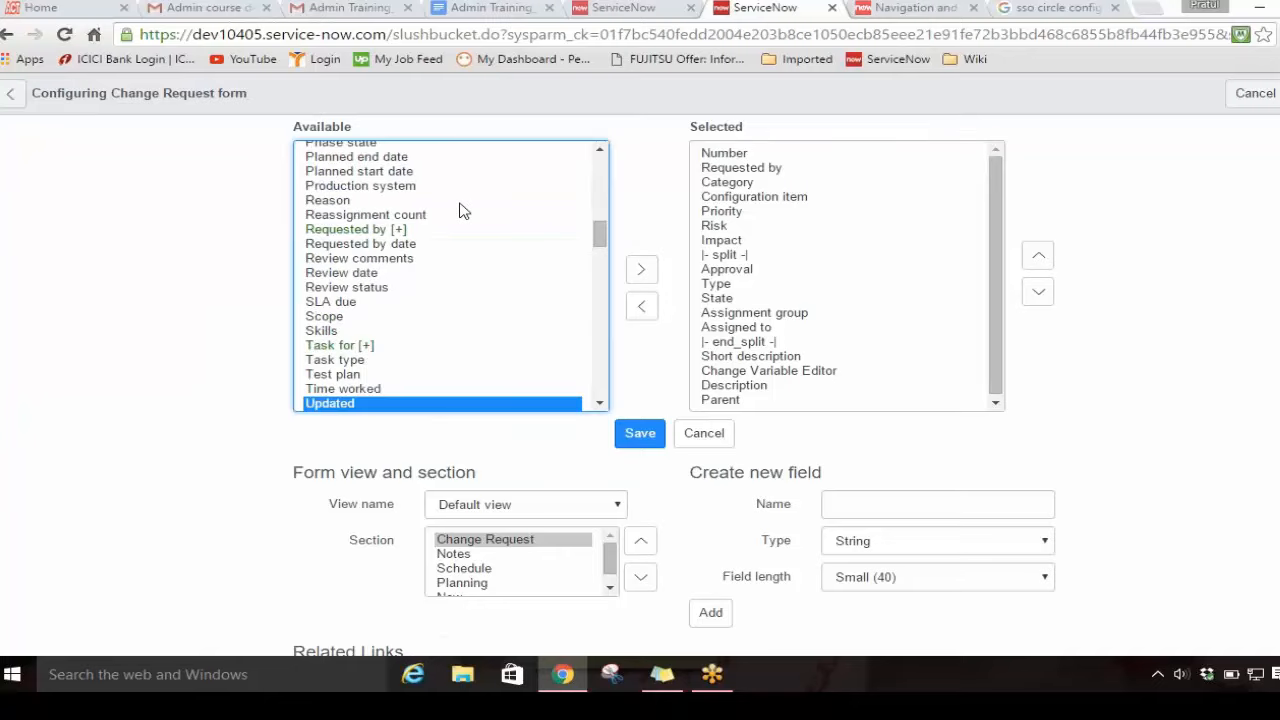
key(u)
key(u)
key(u)
key(u)
key(u)
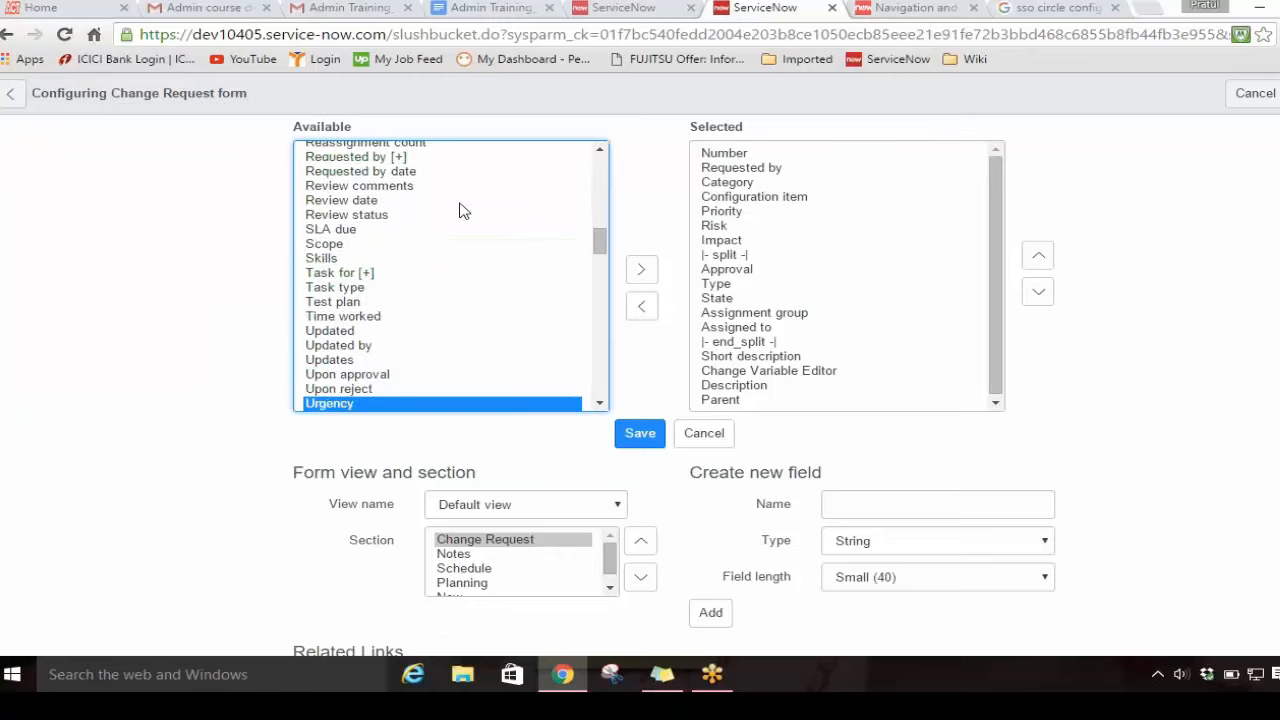
key(u)
click(345, 389)
double_click(342, 389)
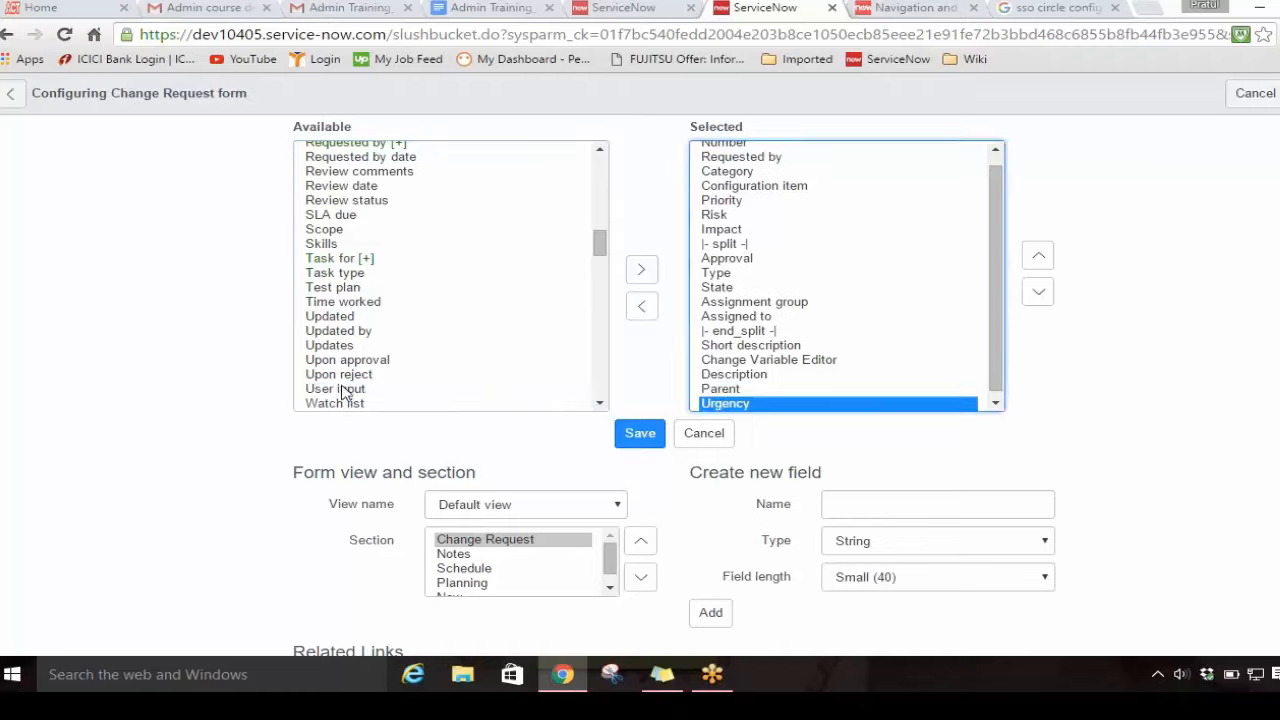
Step: Move Urgency directly below Impact in the selected fields and save the Change Request form layout
click(1037, 265)
double_click(1037, 265)
double_click(1037, 265)
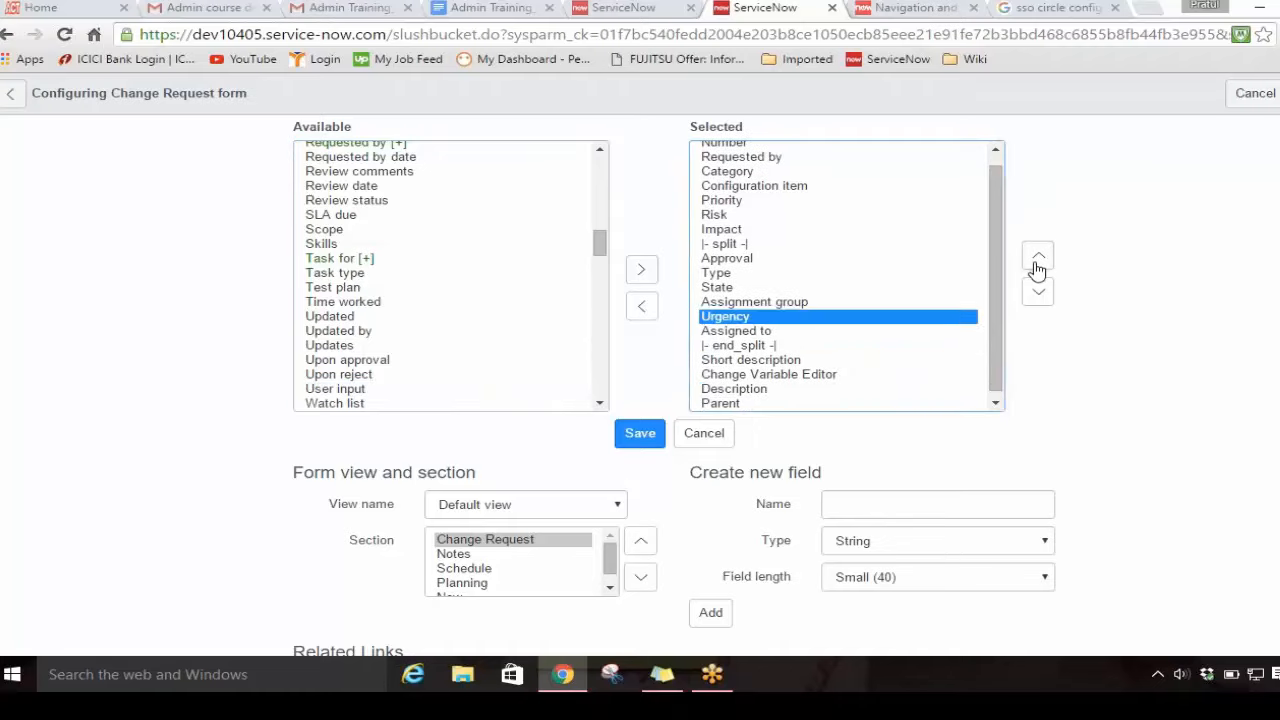
double_click(1037, 265)
double_click(1037, 265)
click(1037, 265)
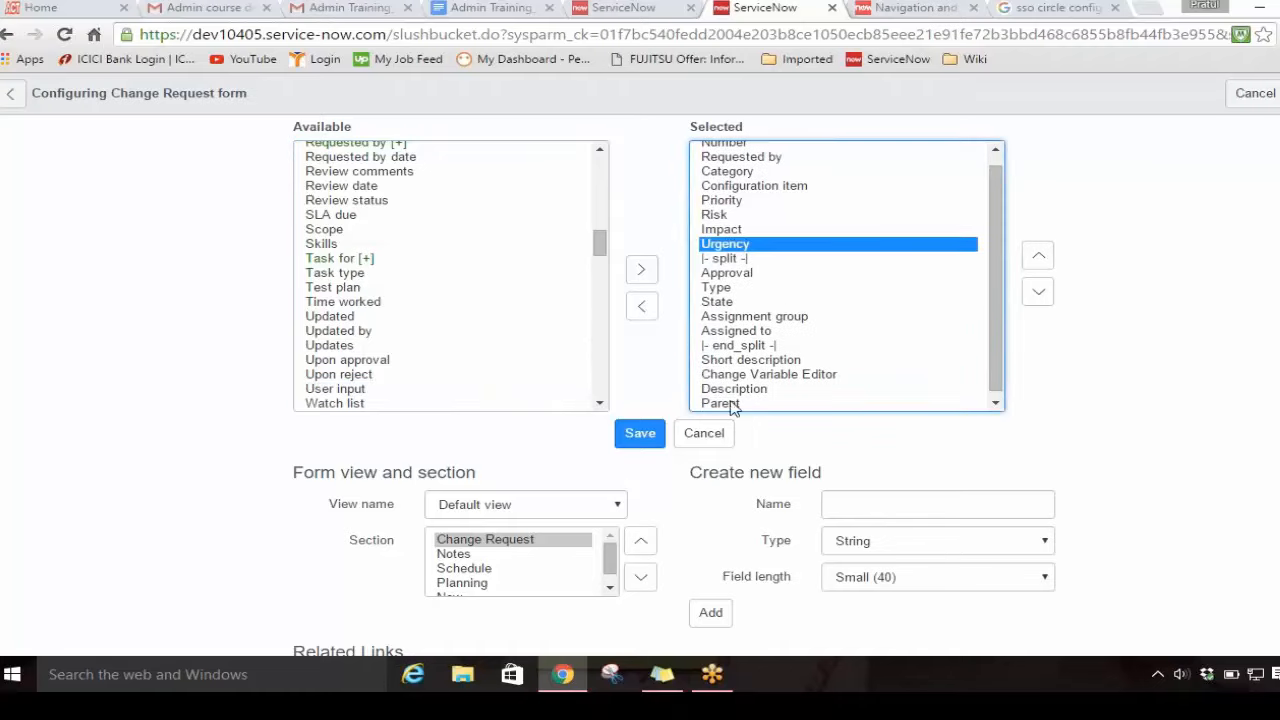
click(640, 433)
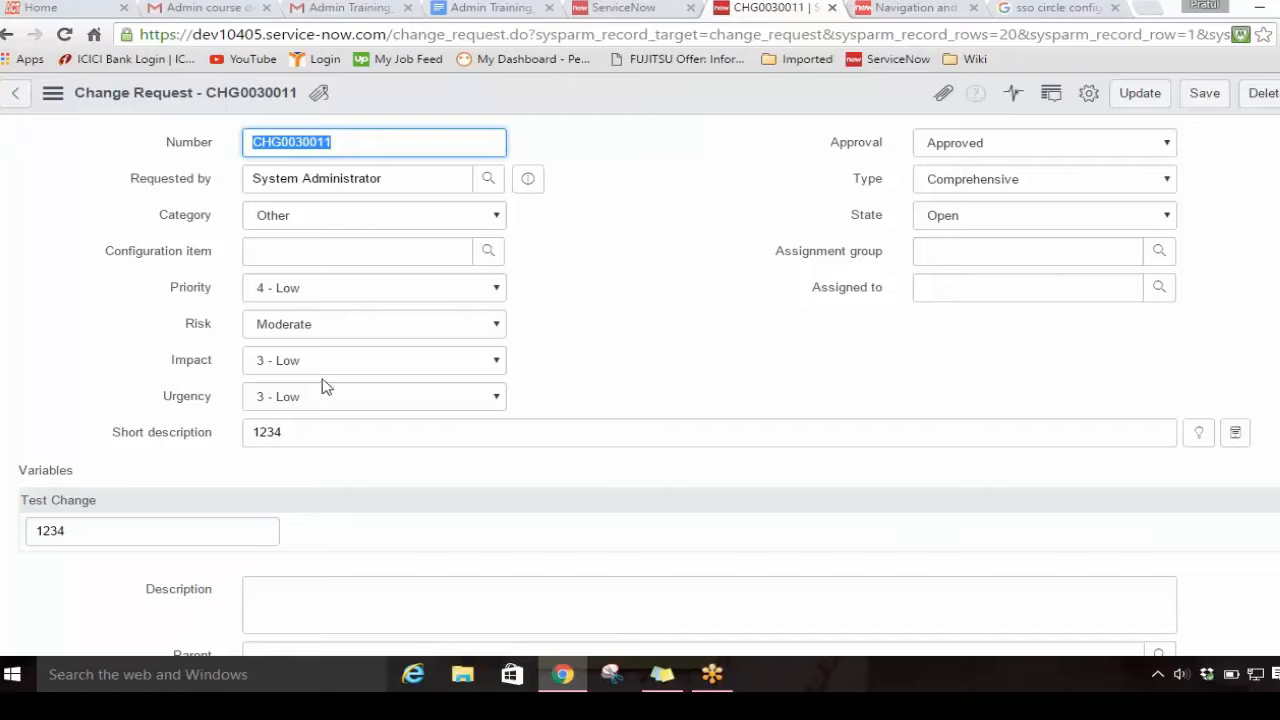
Step: Return to the Urgency dictionary entry and save it with Mandatory enabled, staying on the record
click(598, 12)
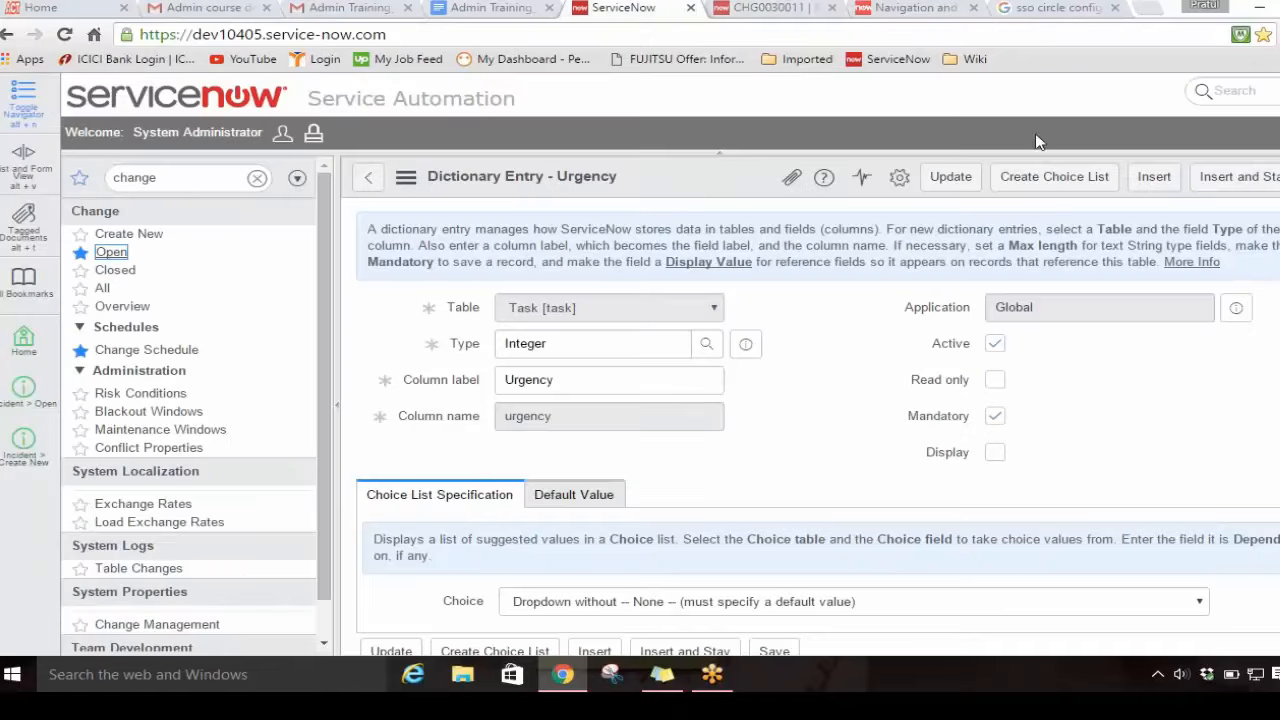
right_click(705, 193)
click(757, 205)
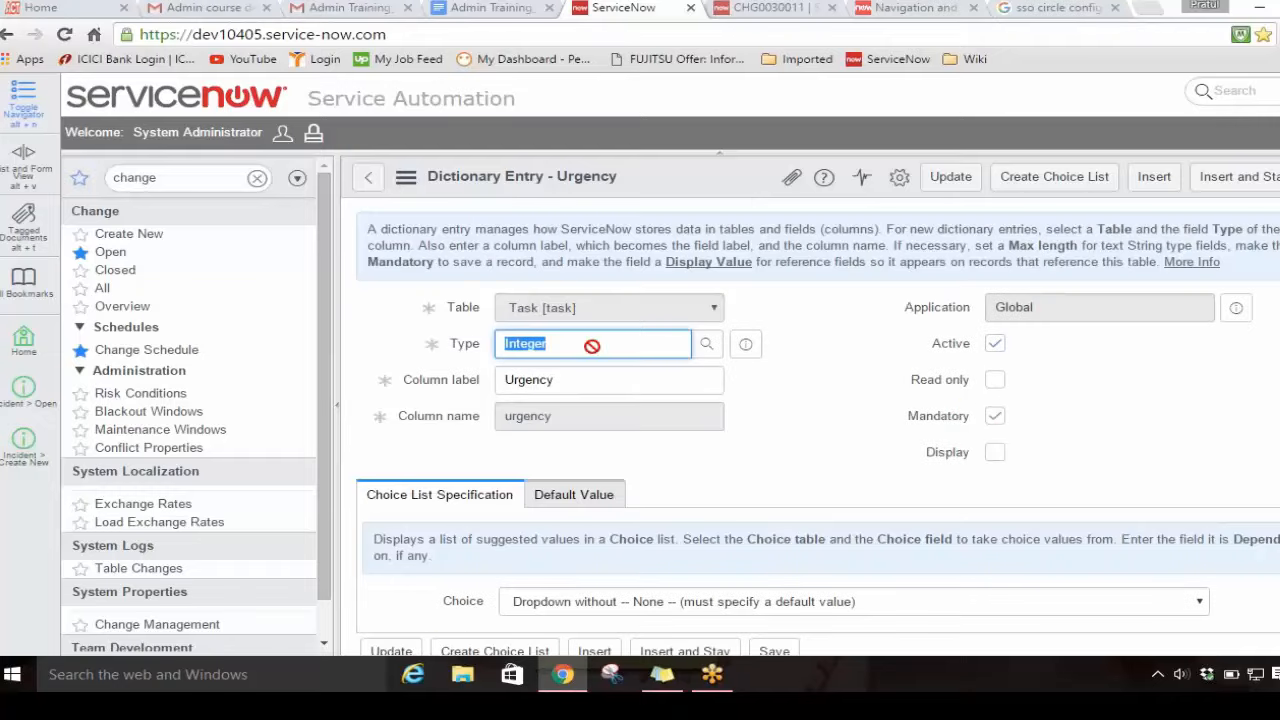
Step: Reload the change request form and check the Urgency field's mandatory marker and its available choices
click(740, 12)
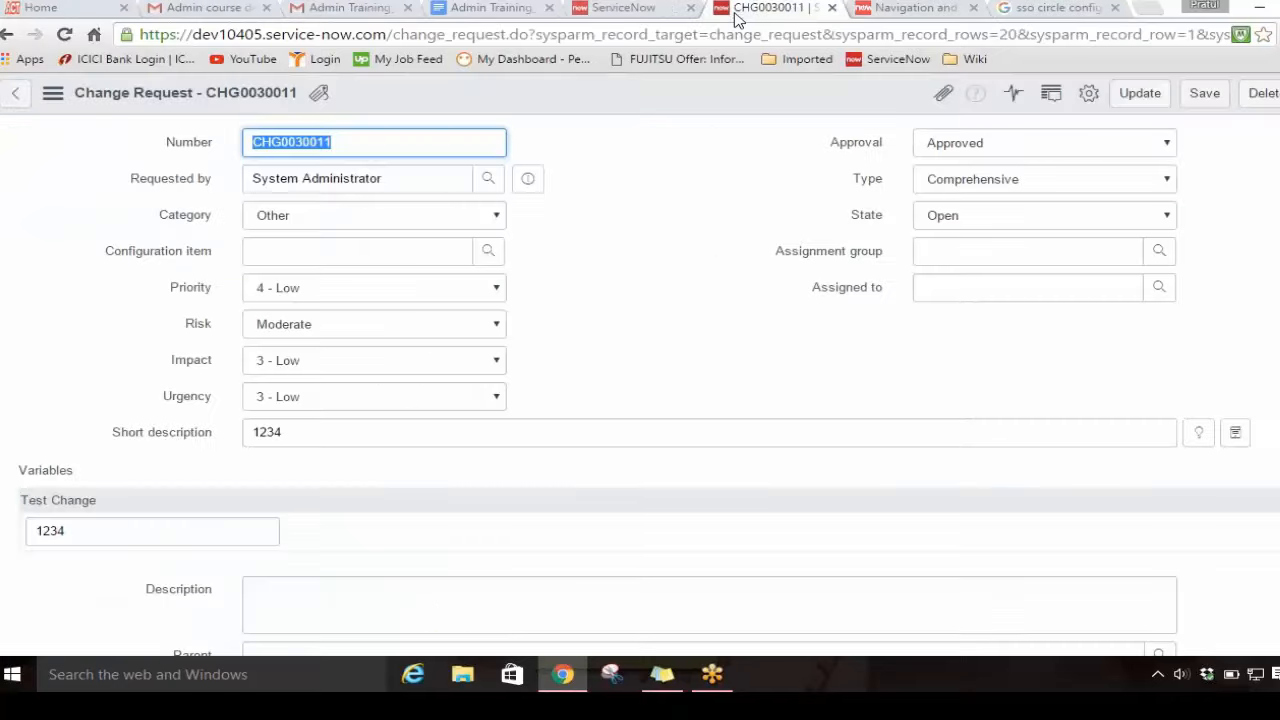
right_click(551, 91)
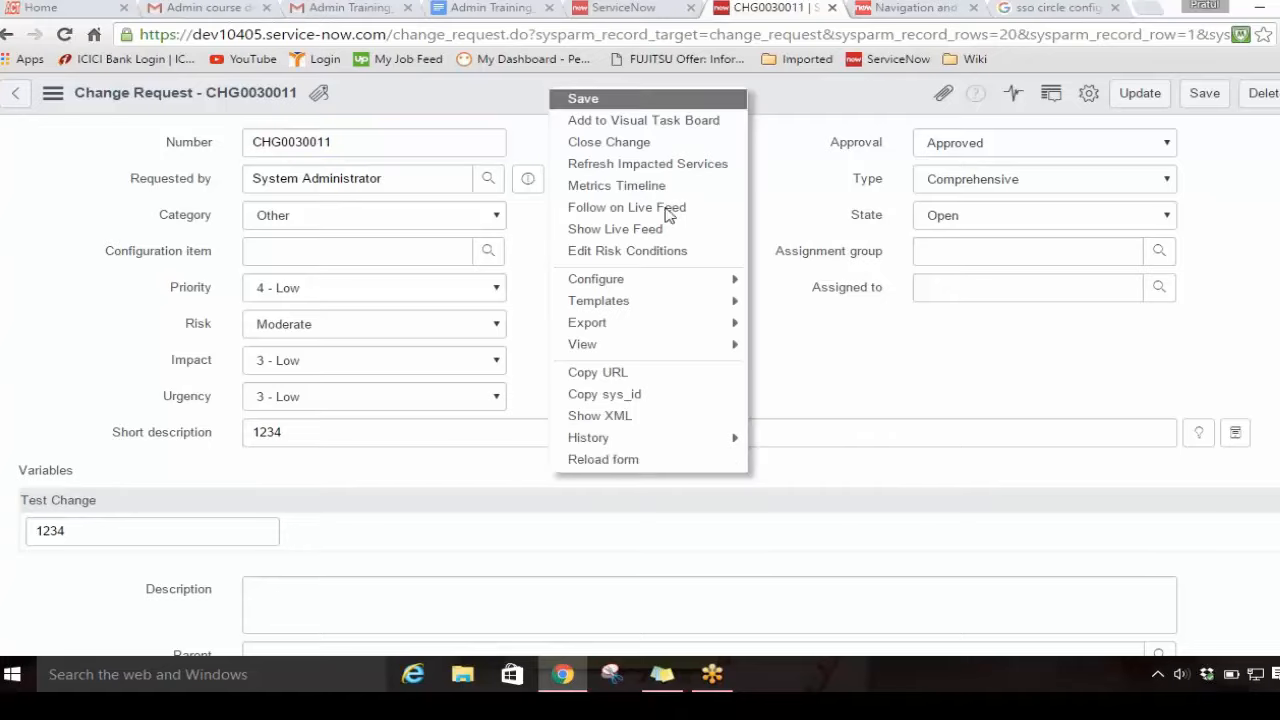
click(651, 461)
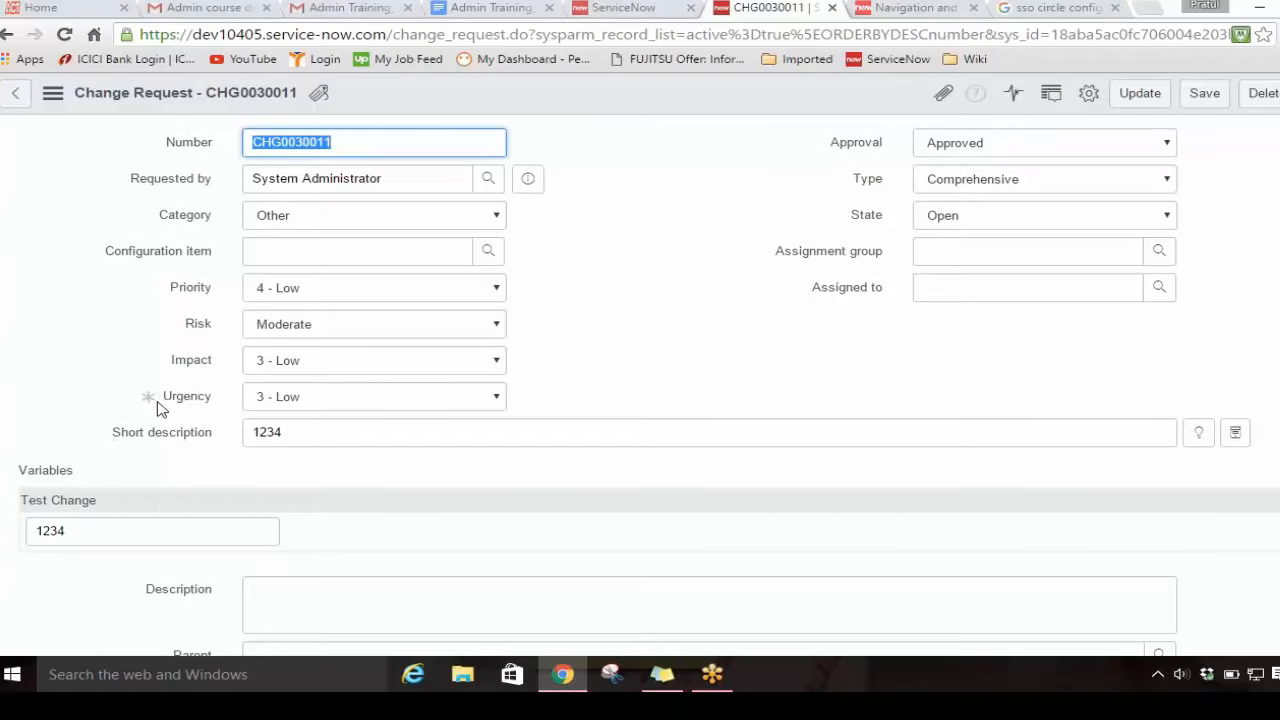
click(298, 397)
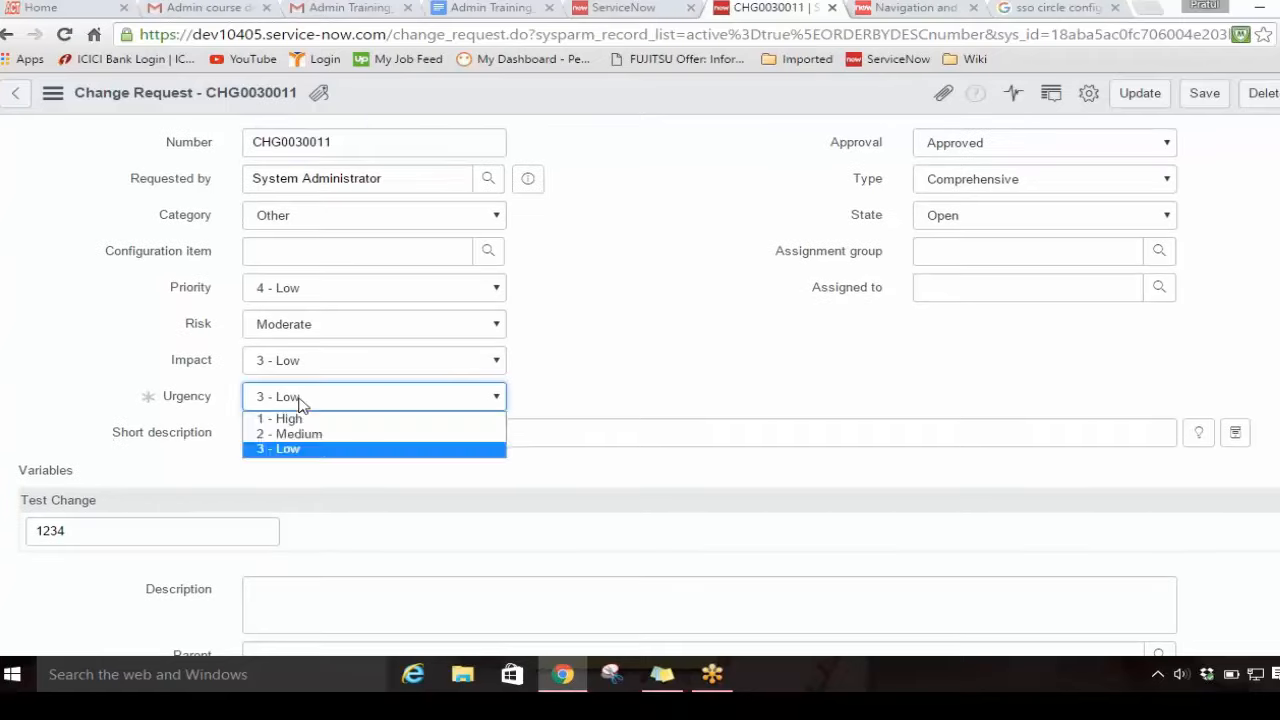
click(298, 404)
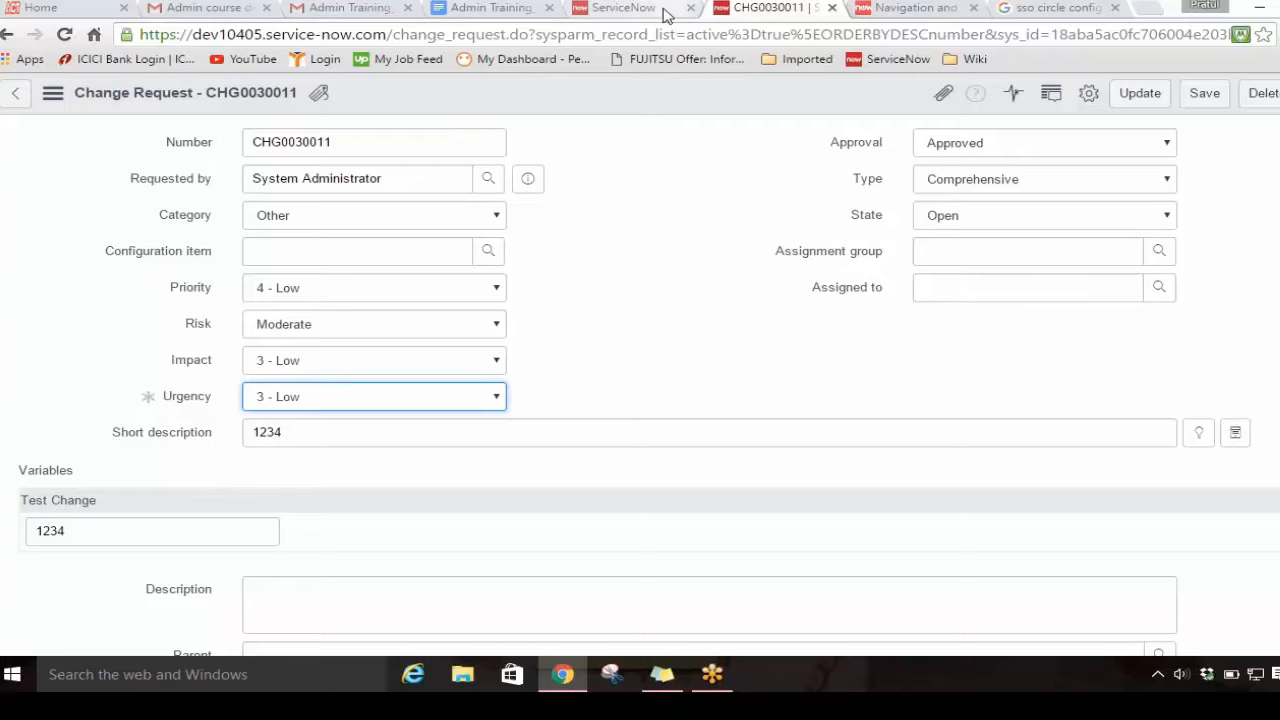
Step: Remove the mandatory setting from the Urgency dictionary entry and save the entry without leaving it
click(666, 14)
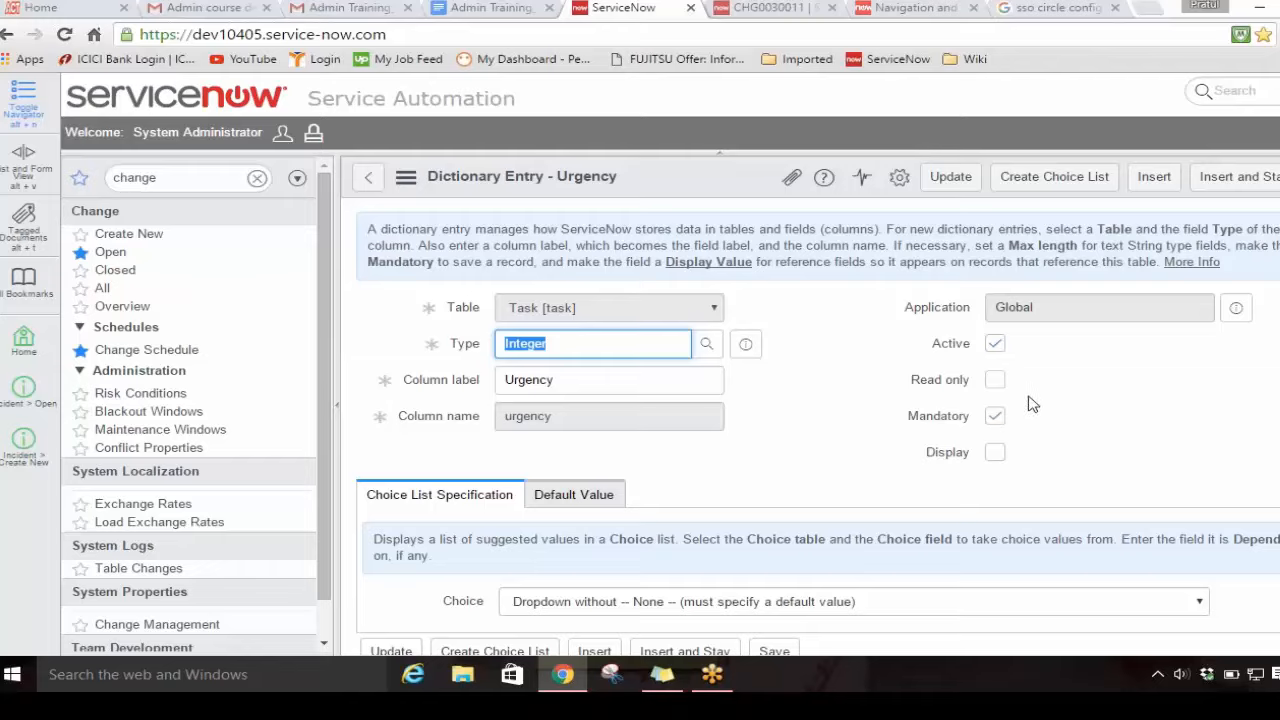
click(997, 417)
click(997, 417)
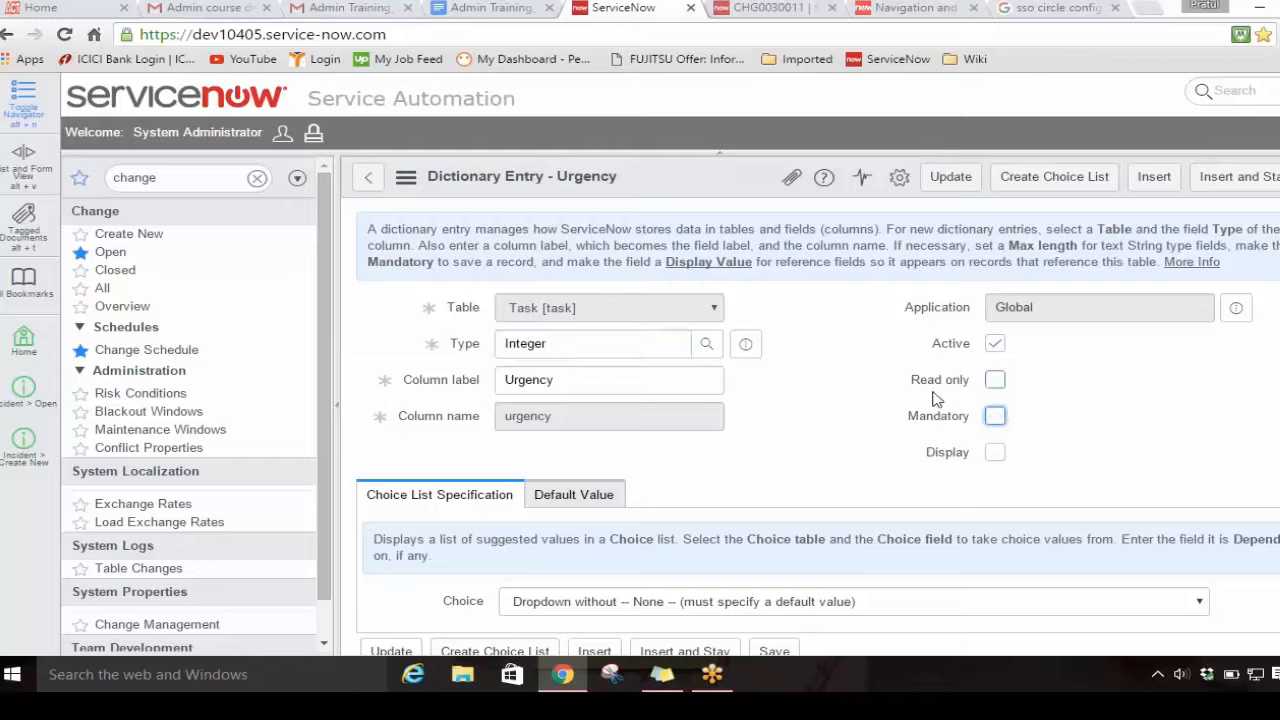
right_click(728, 186)
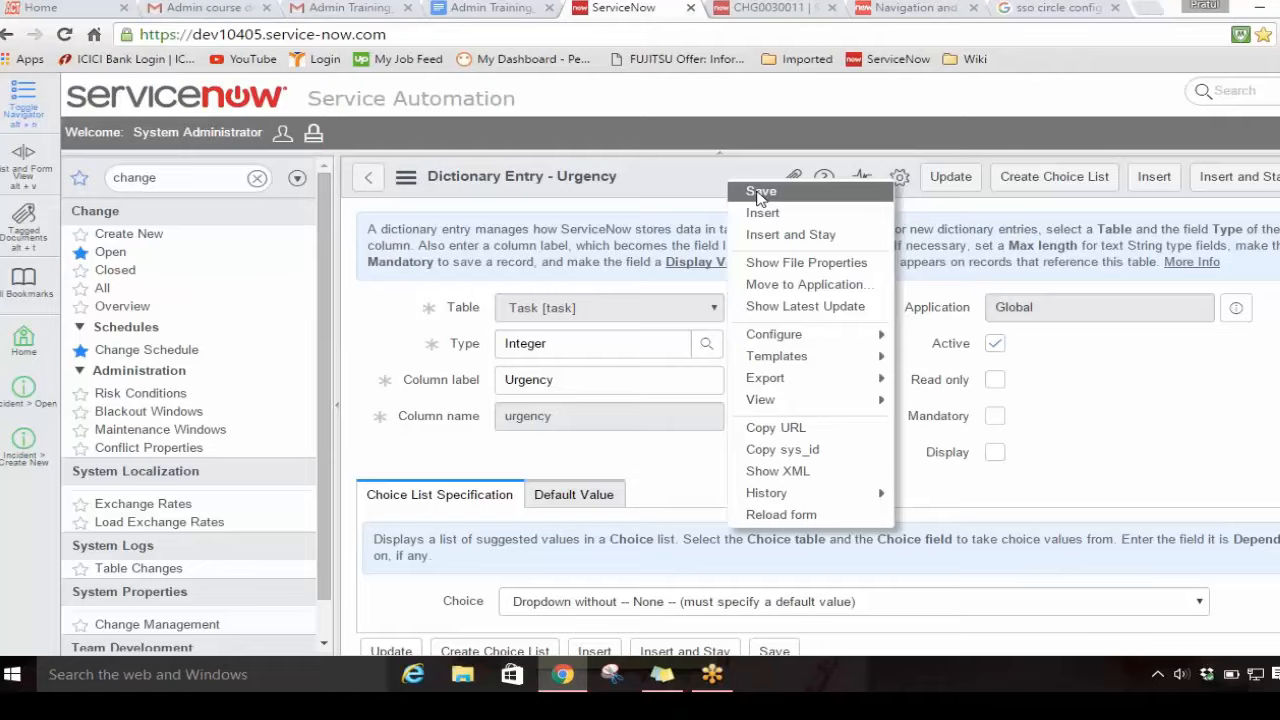
click(760, 193)
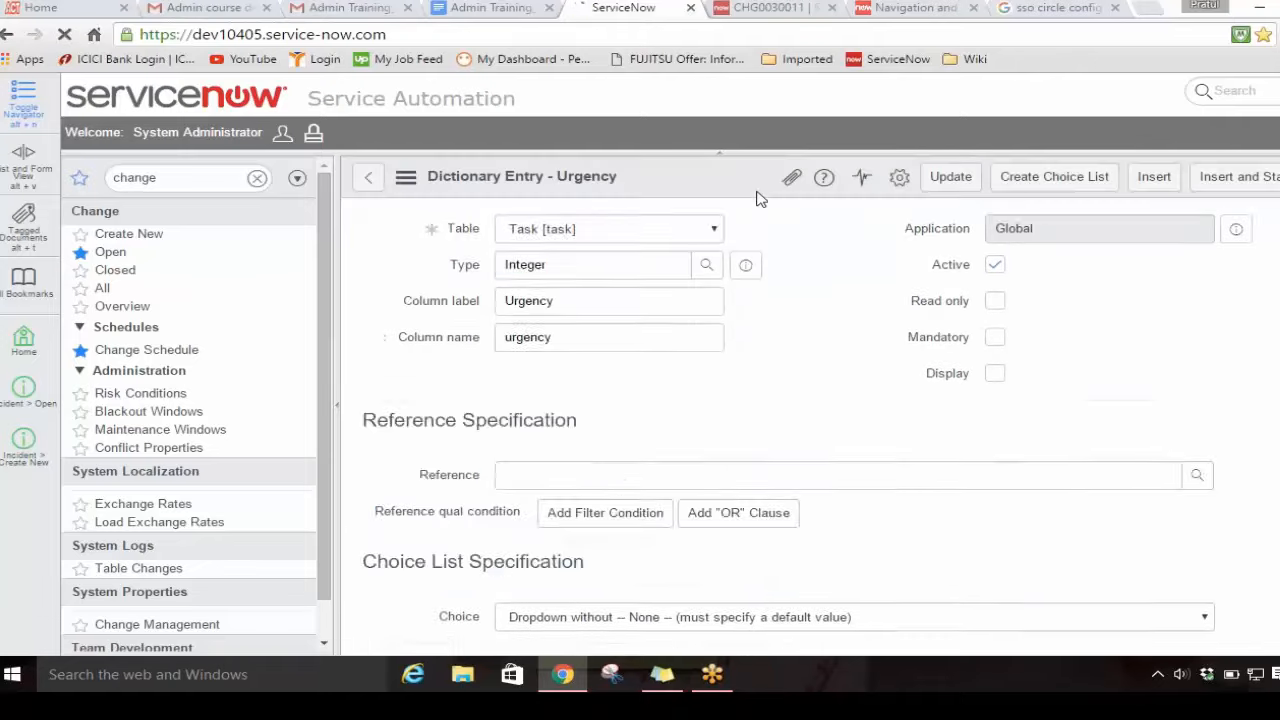
Step: Filter the navigator for "ui polic" and open the System UI list of UI Policies
click(194, 177)
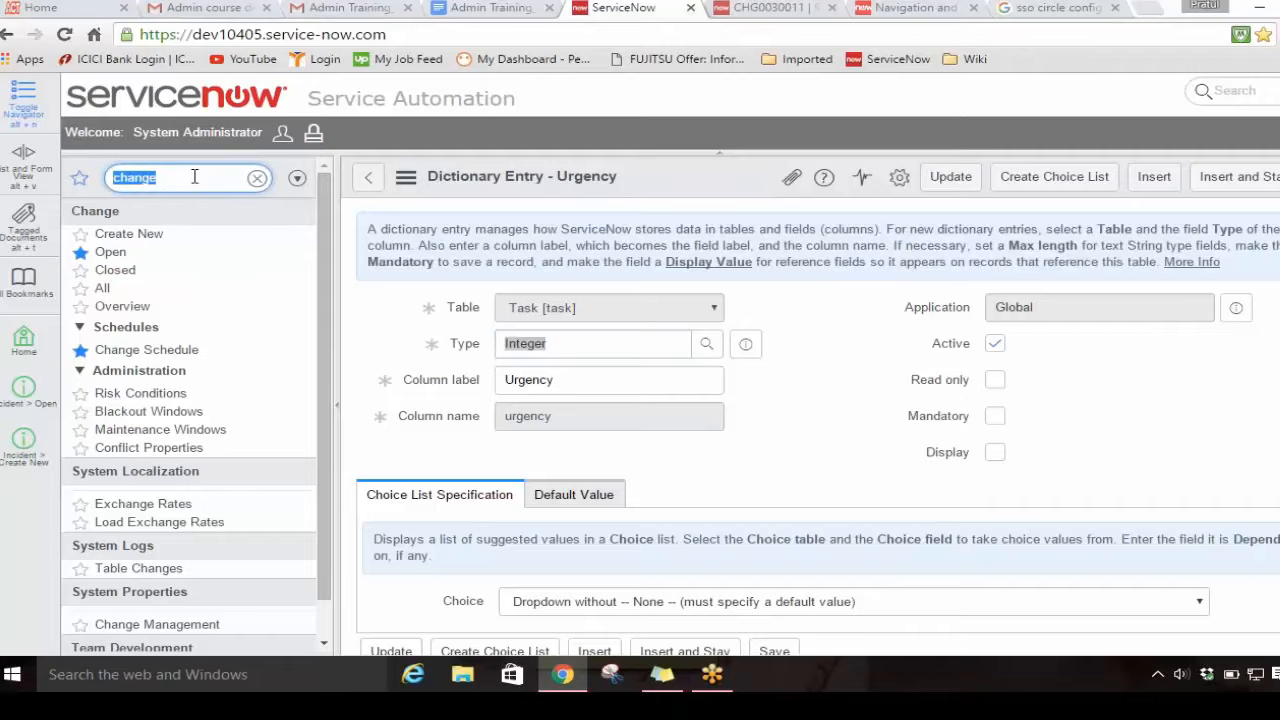
text(ui)
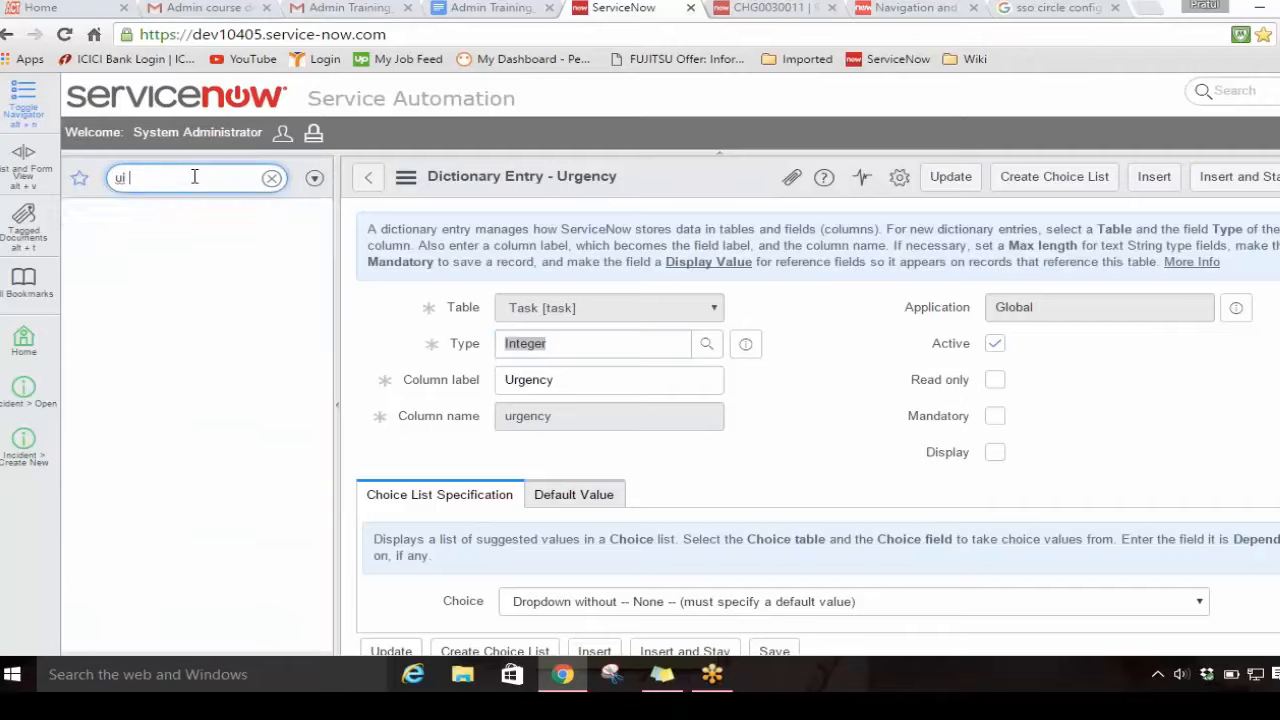
text( polic)
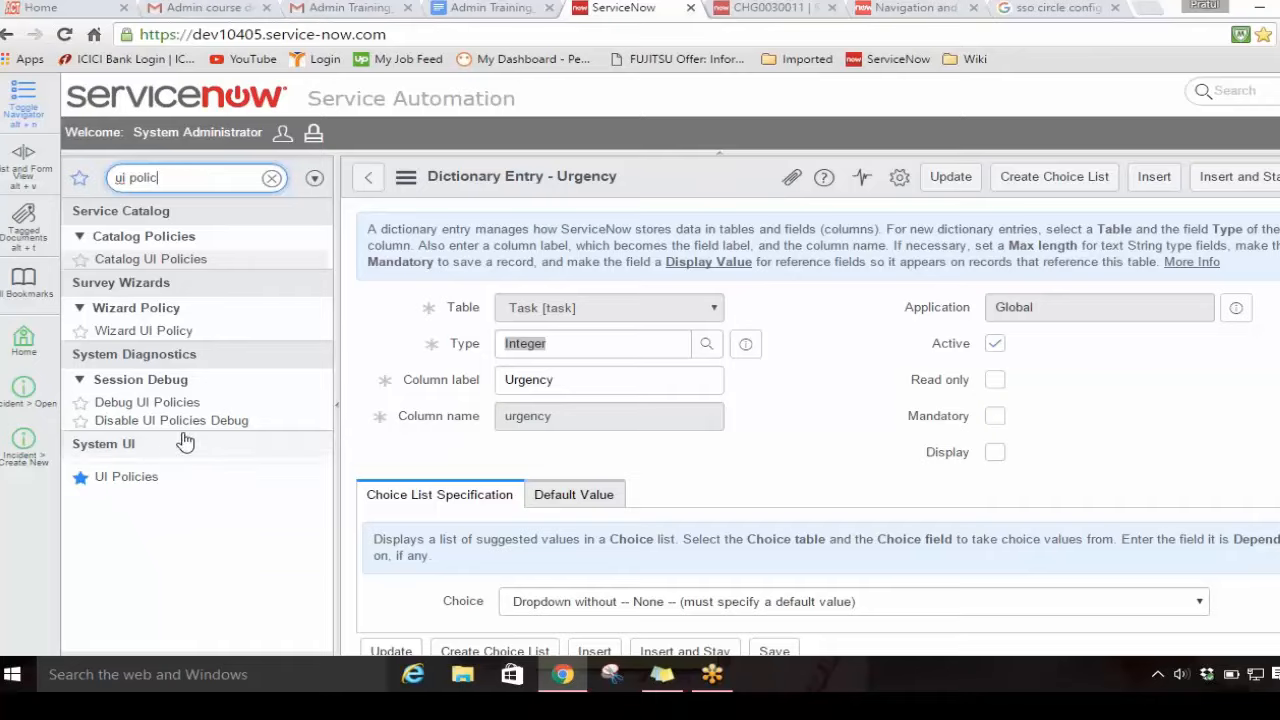
click(133, 478)
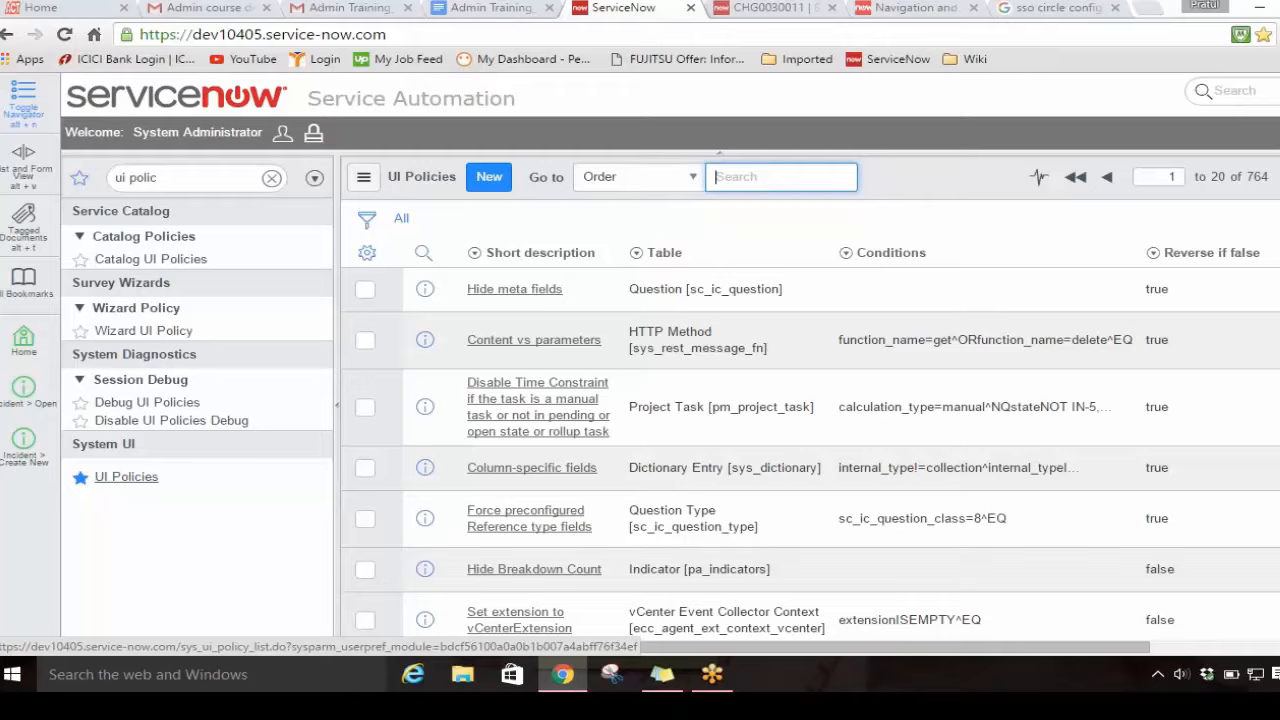
Step: Switch to the Admin Training_v2.docx outline in Google Docs and review the topics from UI Policy and Data Policy through Schedule Job
click(503, 9)
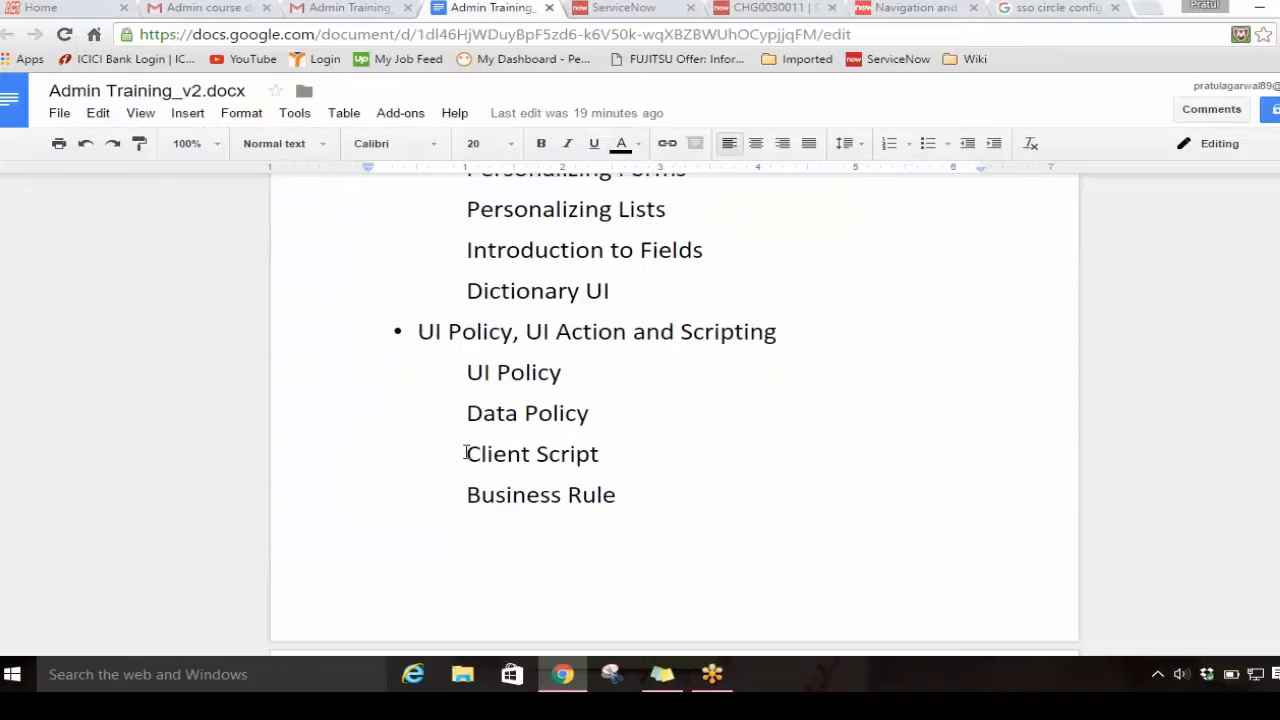
drag(466, 452, 628, 443)
drag(561, 352, 476, 364)
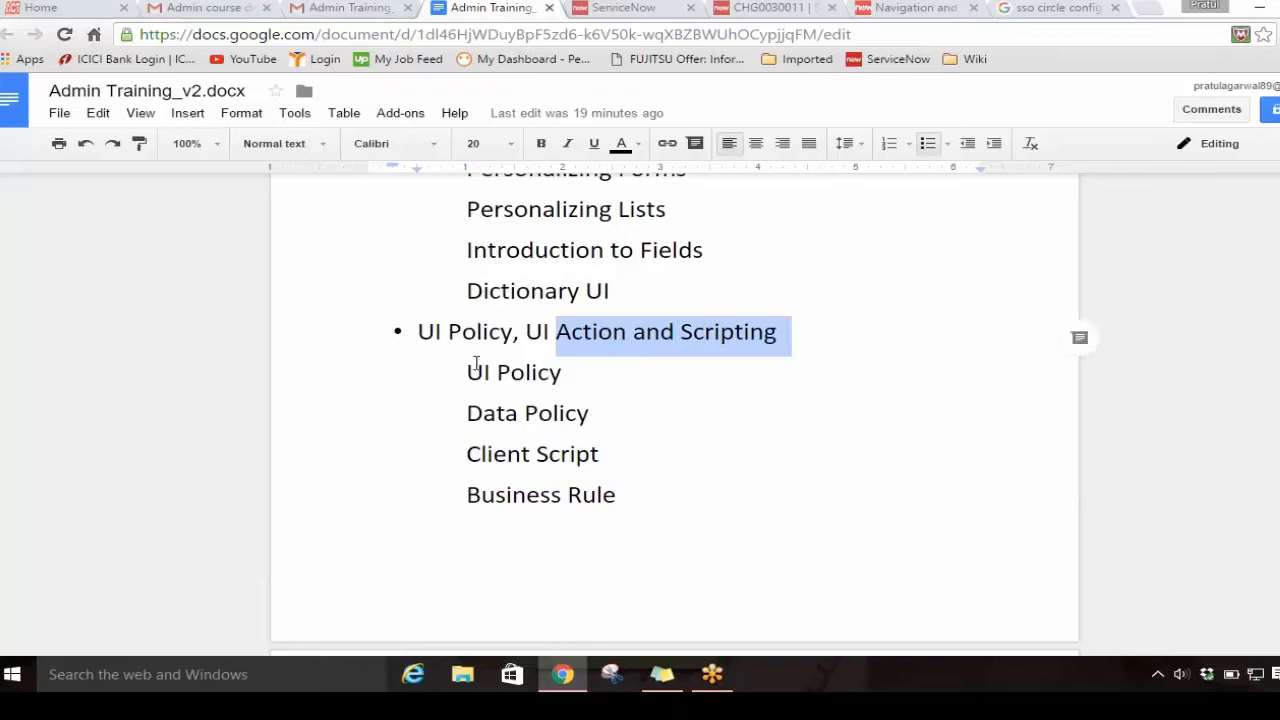
drag(464, 412, 592, 422)
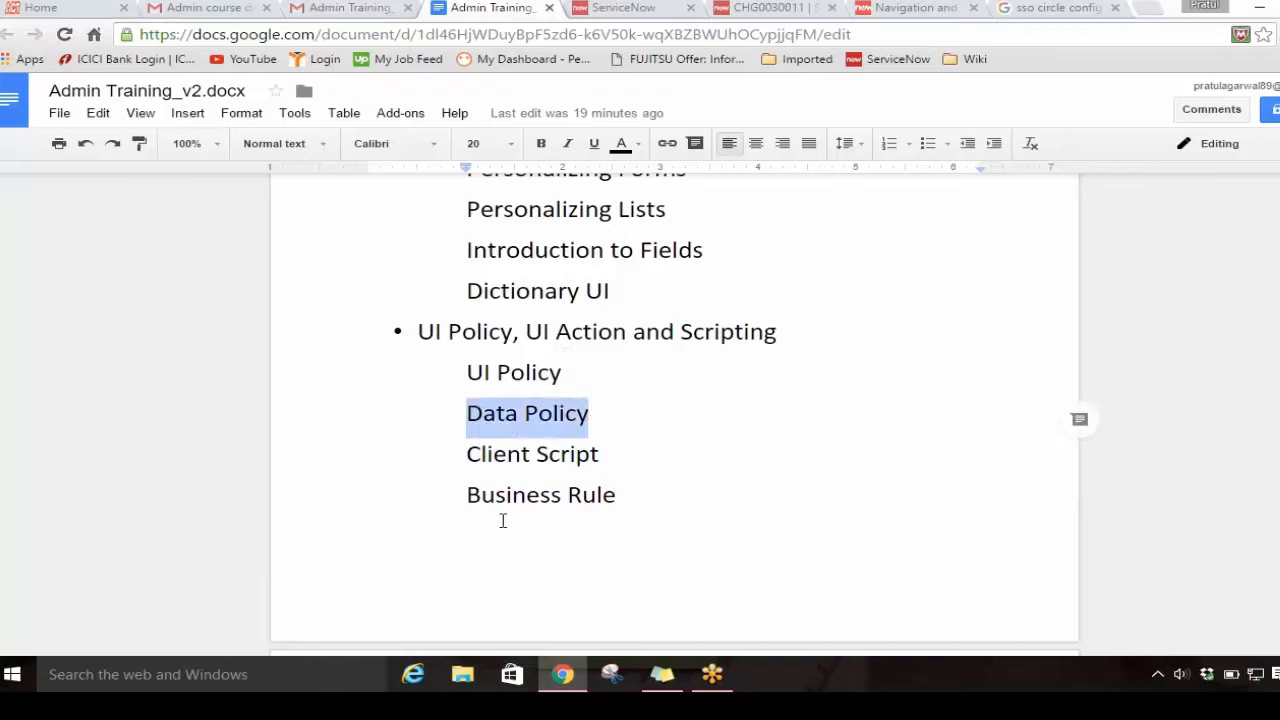
click(463, 495)
drag(463, 495, 651, 500)
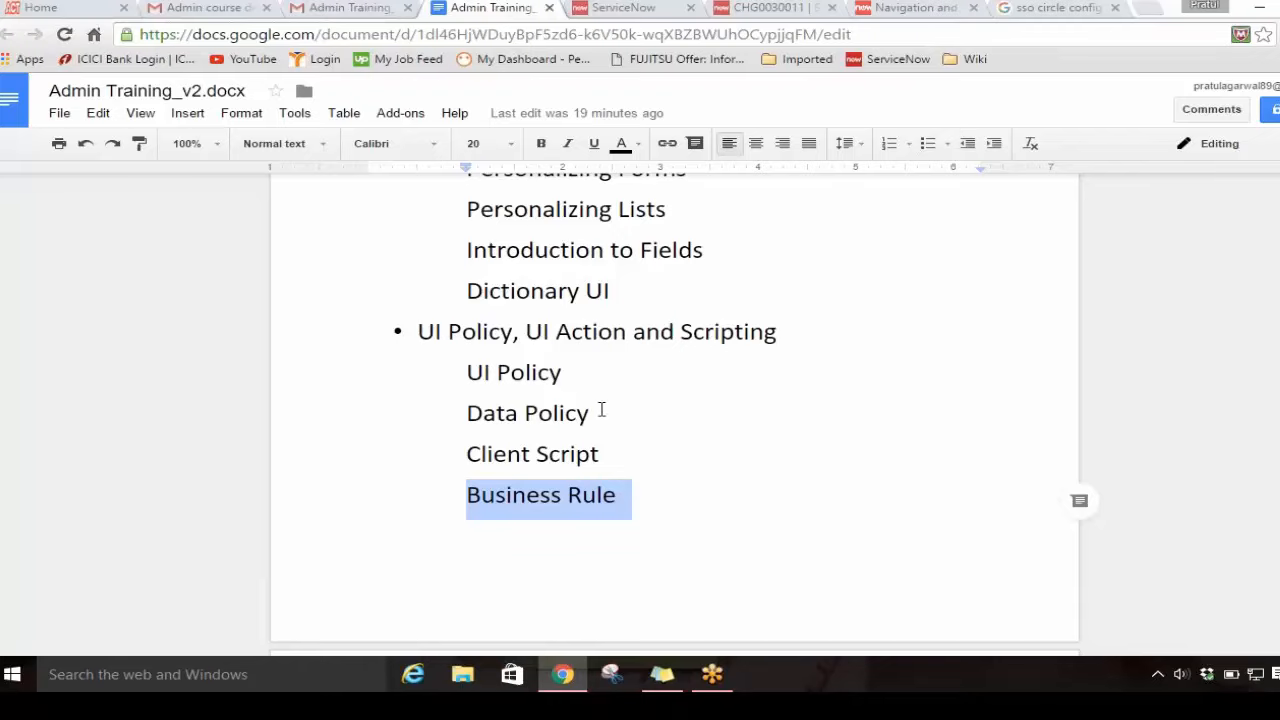
drag(600, 410, 468, 408)
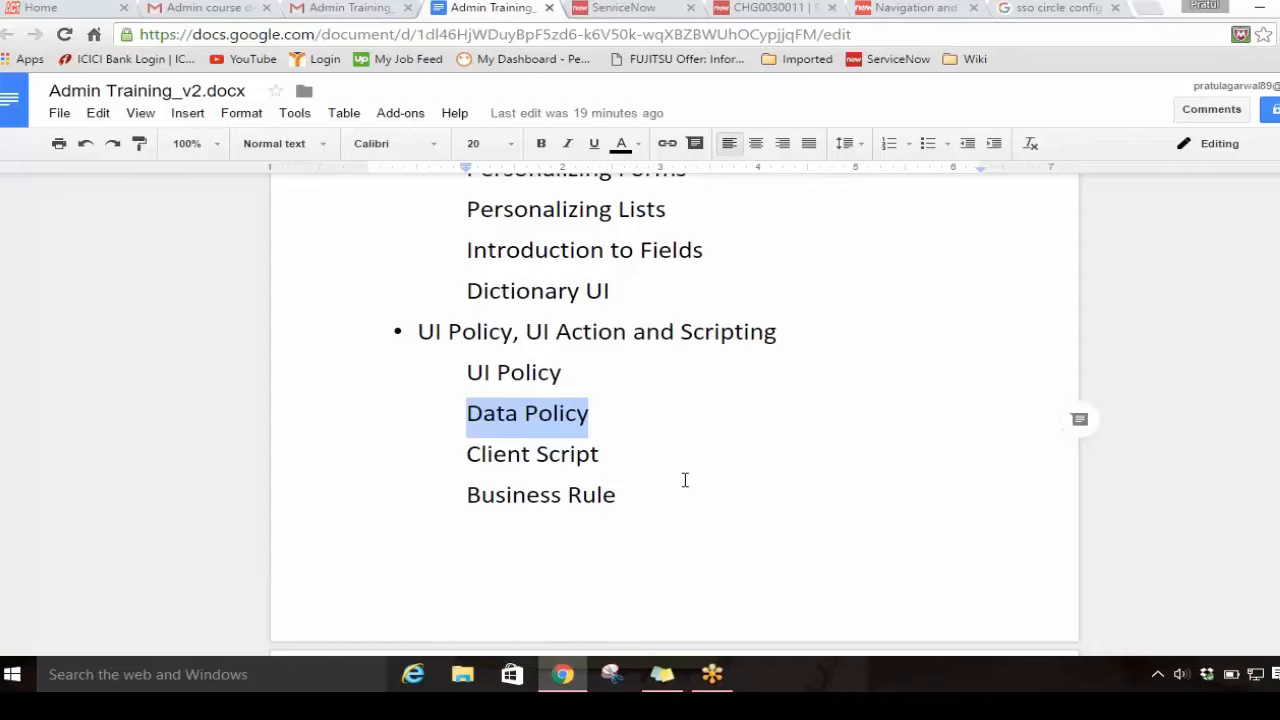
scroll(685, 480, down, 10)
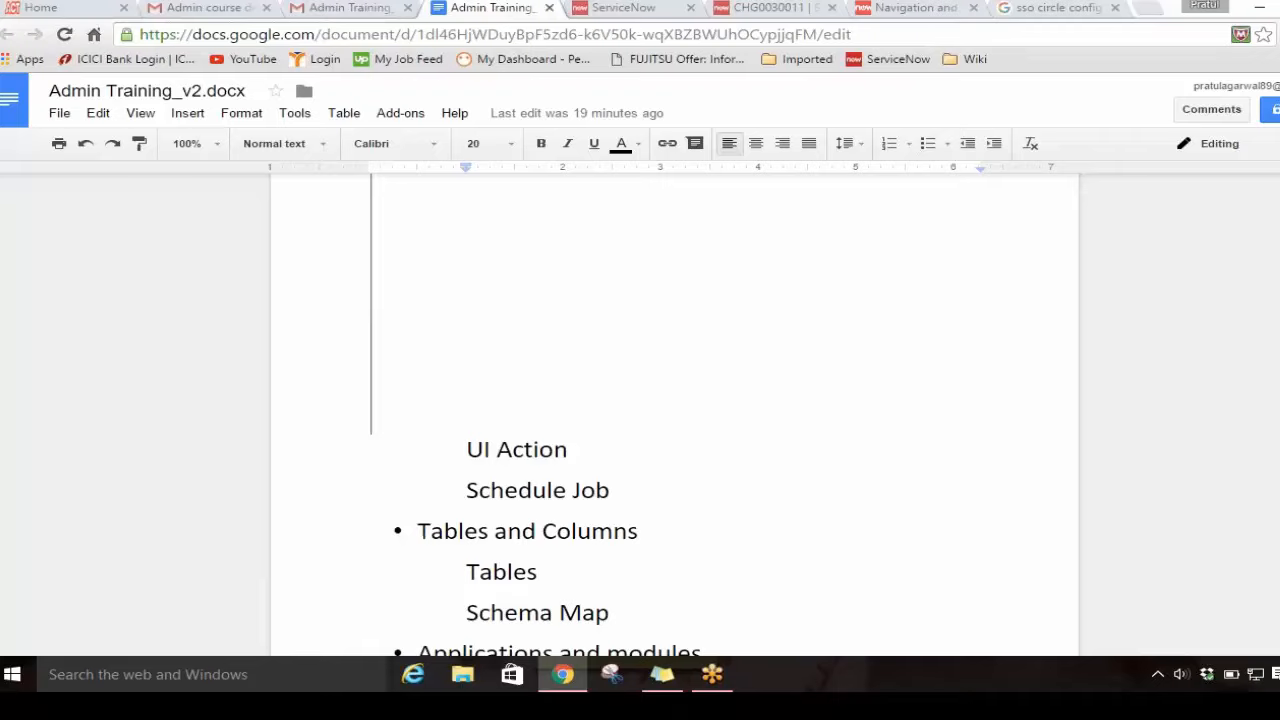
drag(568, 452, 462, 458)
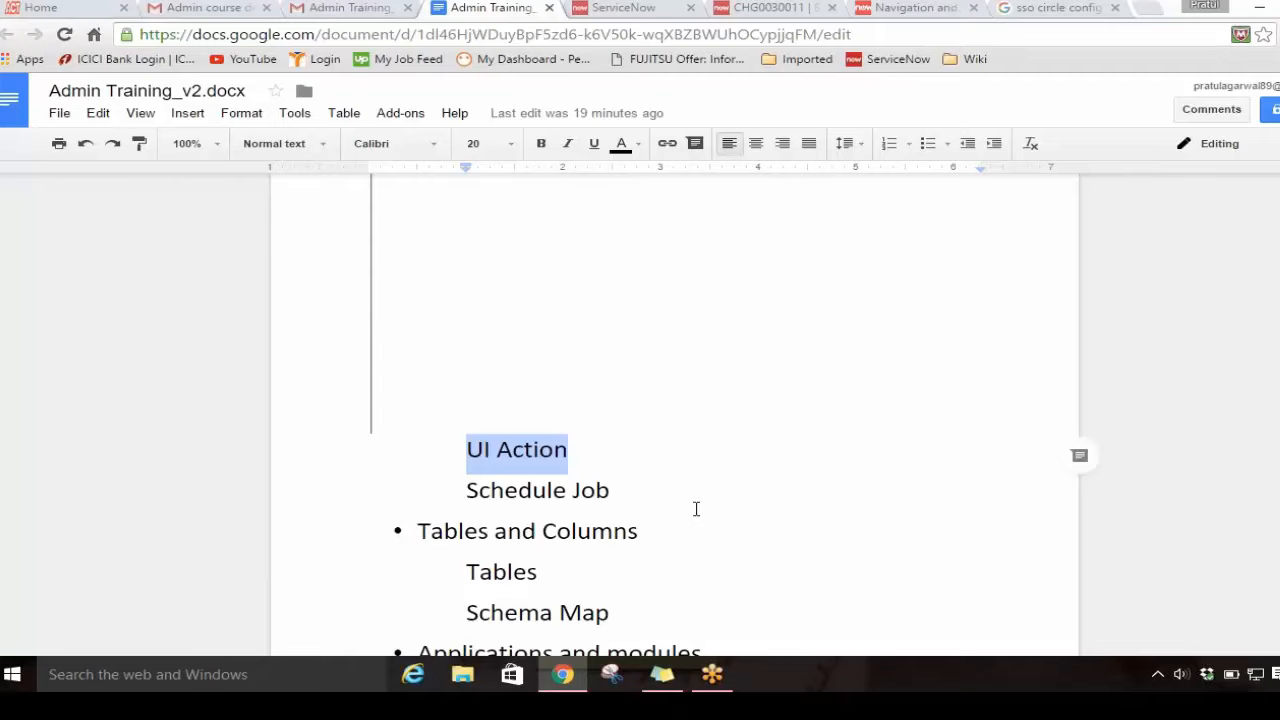
click(448, 494)
drag(612, 490, 460, 489)
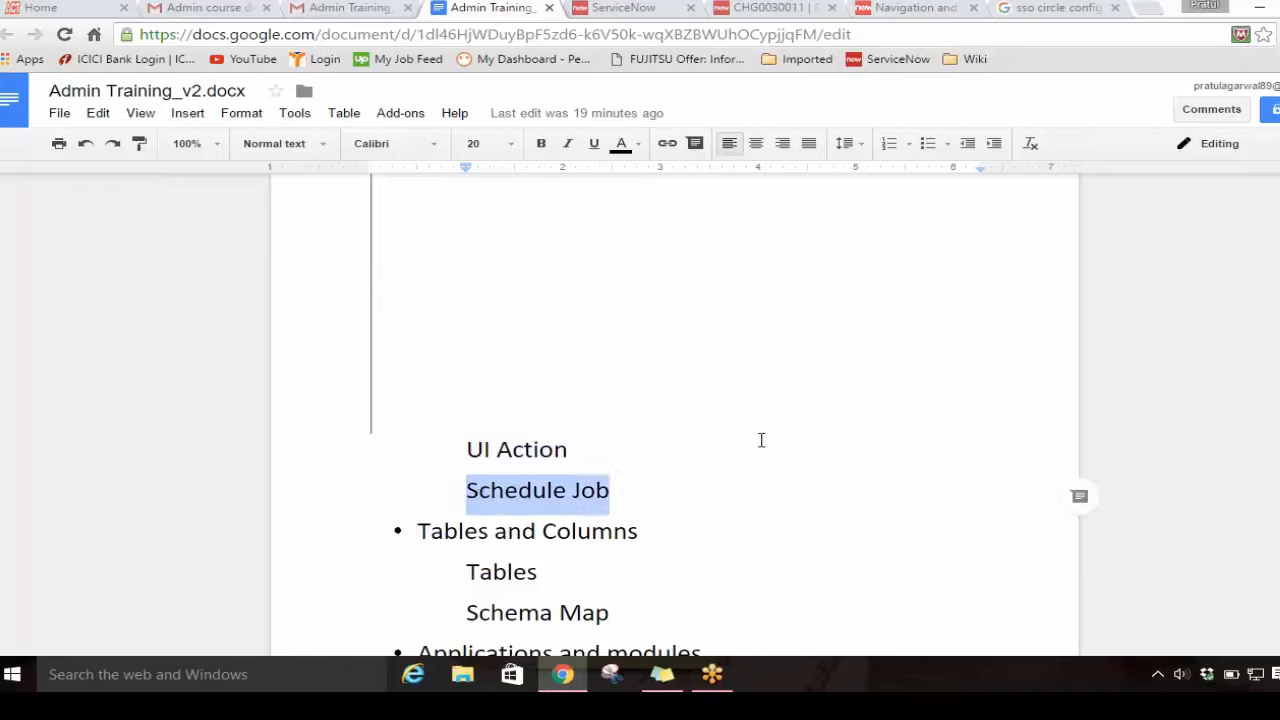
scroll(761, 440, up, 2)
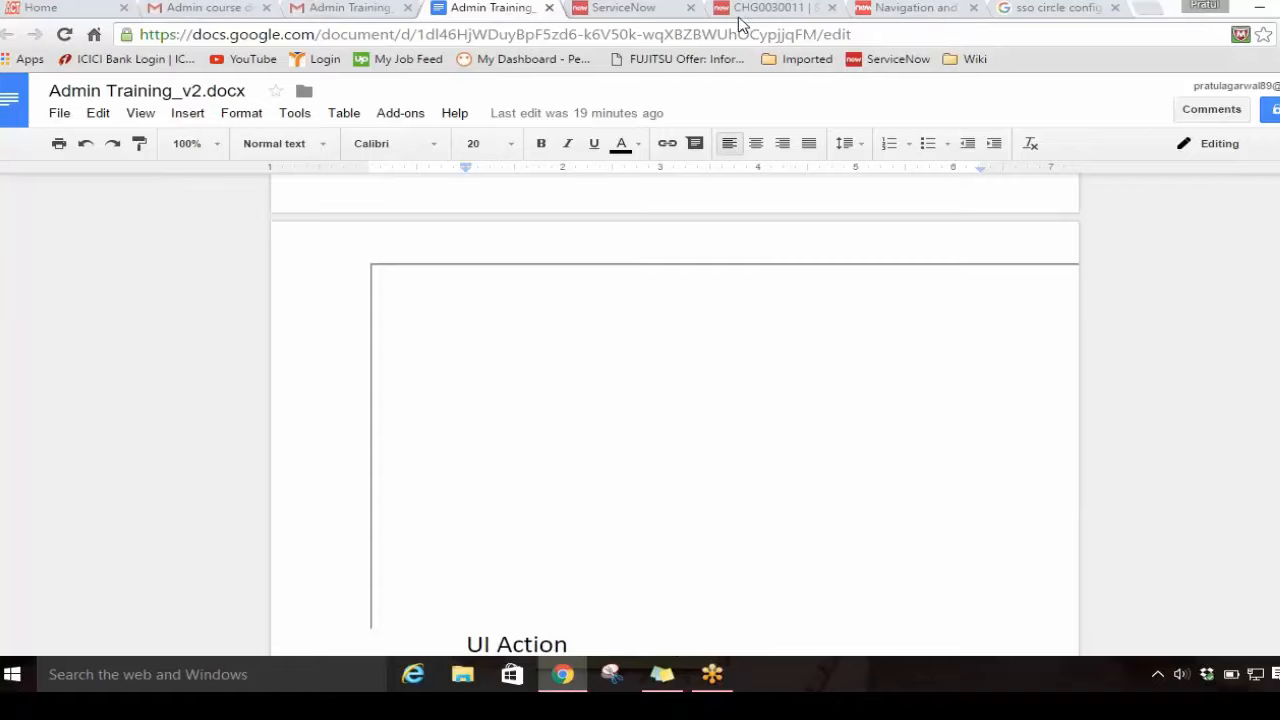
Step: Return to ServiceNow, filter the navigator for "incide" and open the open incidents list in a new browser tab
click(640, 8)
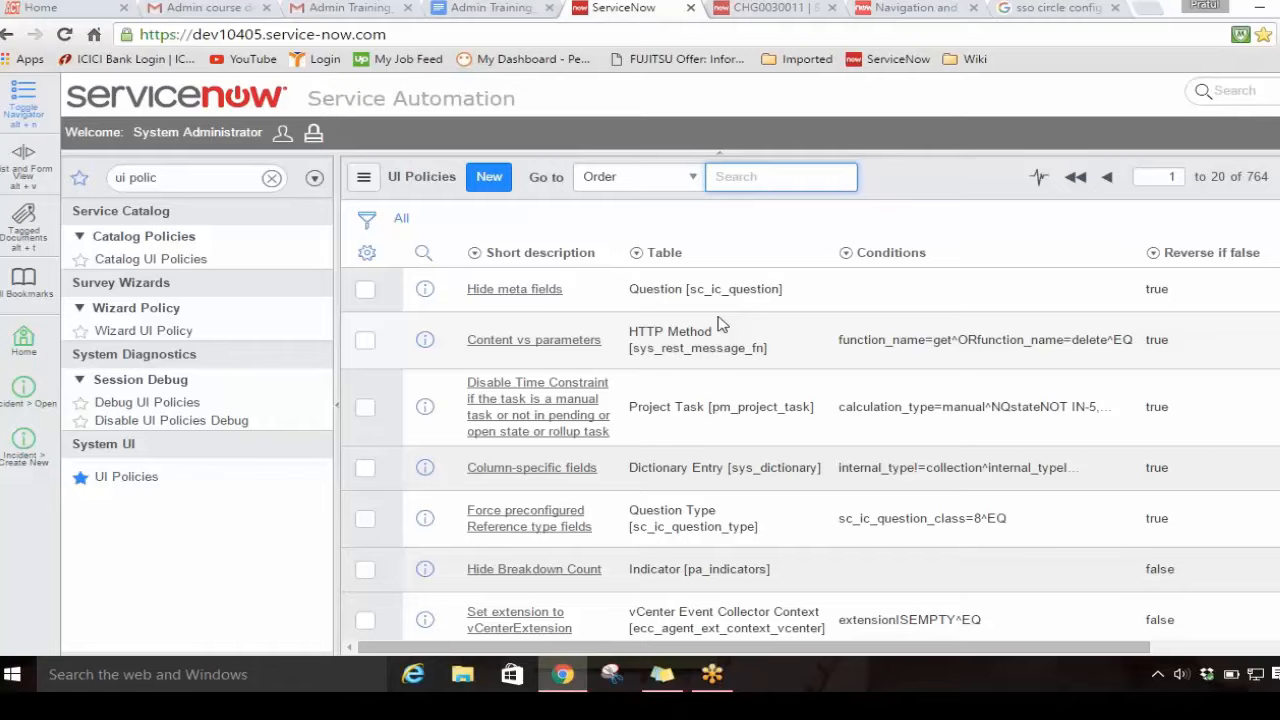
click(215, 169)
key(BackSpace)
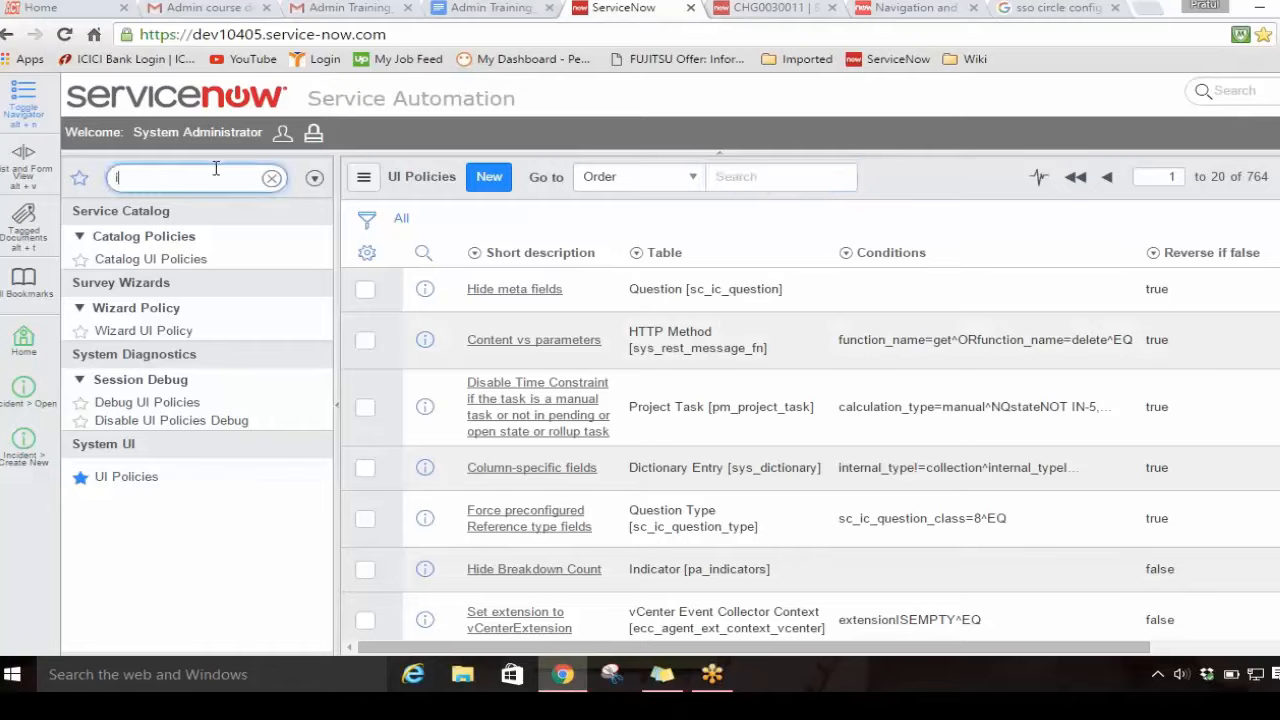
text(incie)
key(BackSpace)
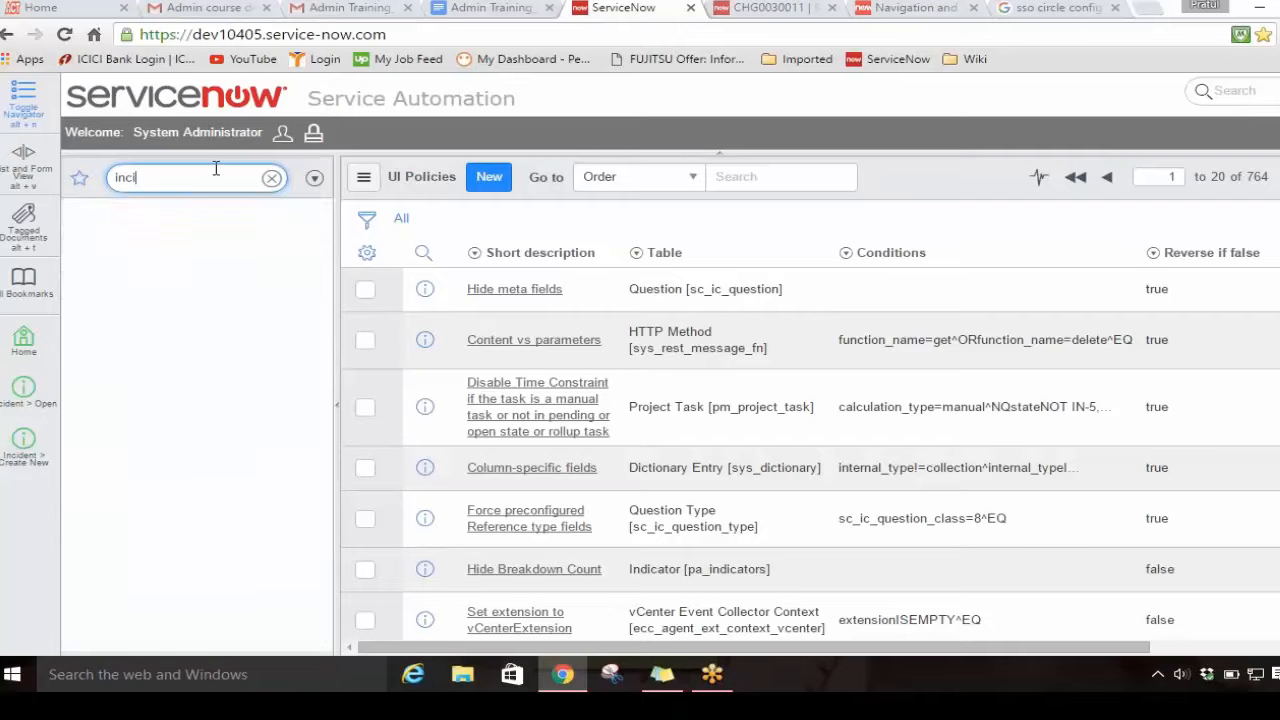
text(de)
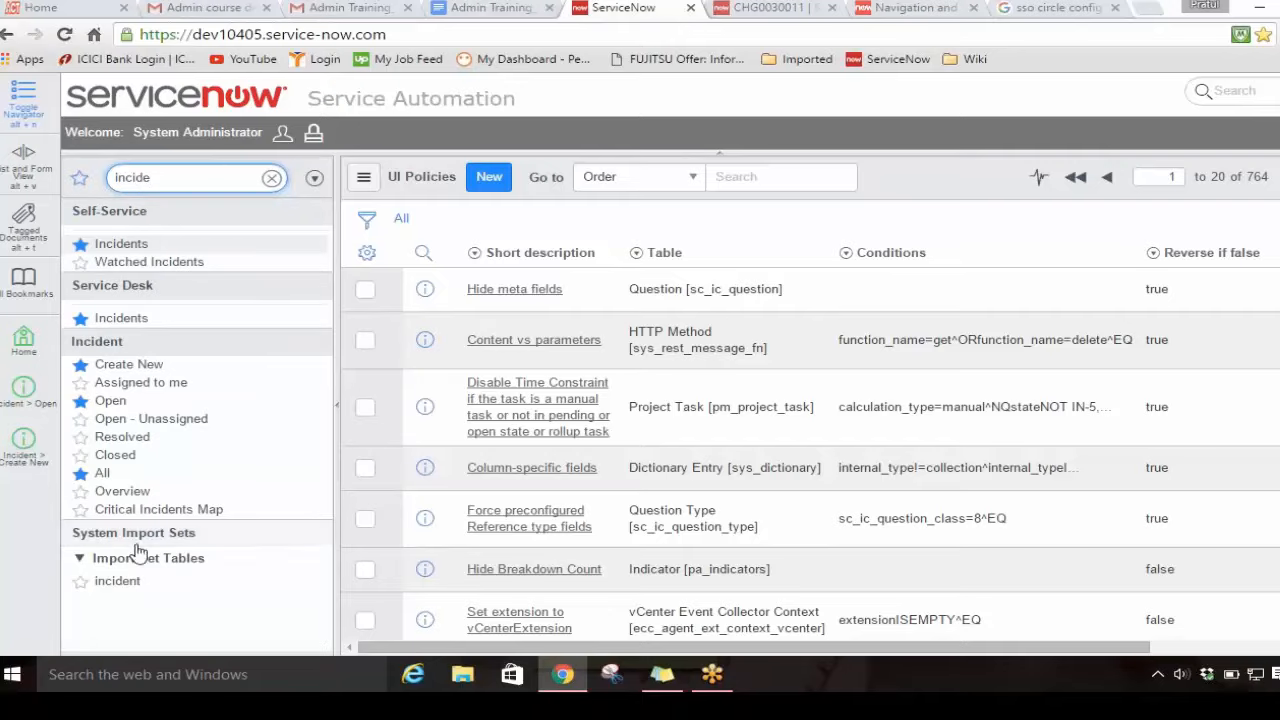
middle_click(122, 410)
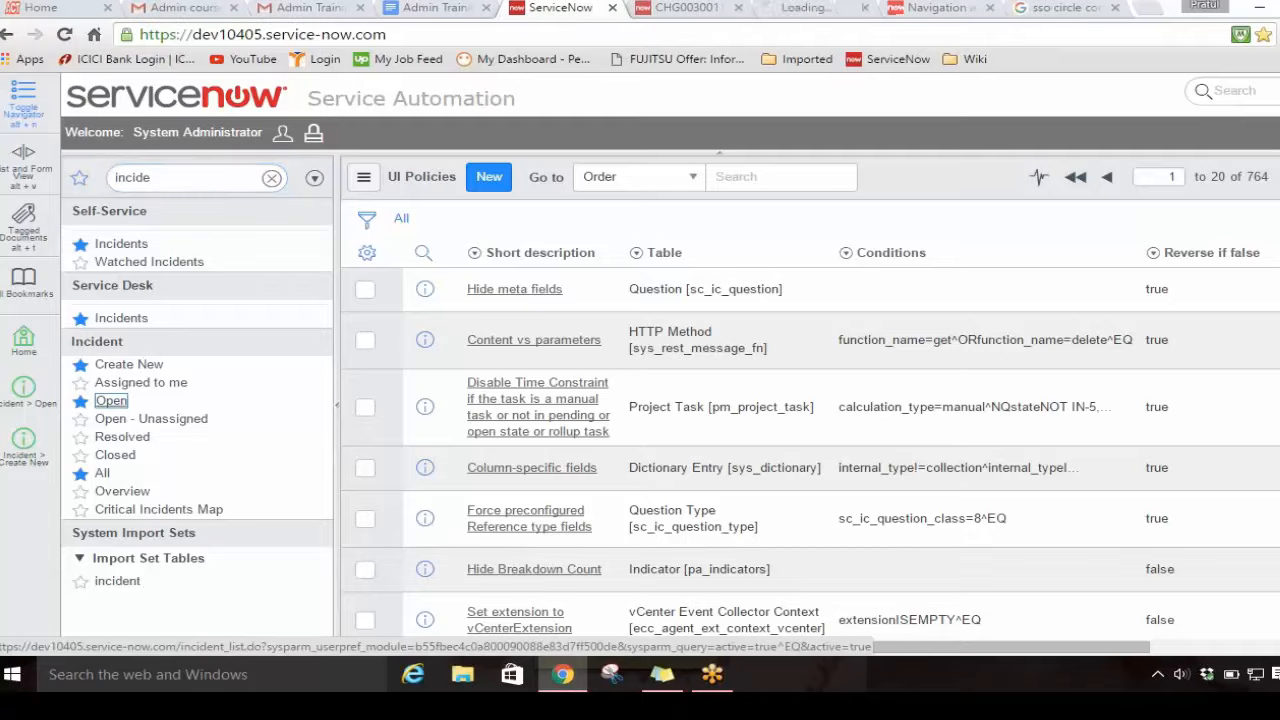
Step: Open incident INC0010102 from the open incidents list and close the browser tab with change request CHG0030011
click(812, 8)
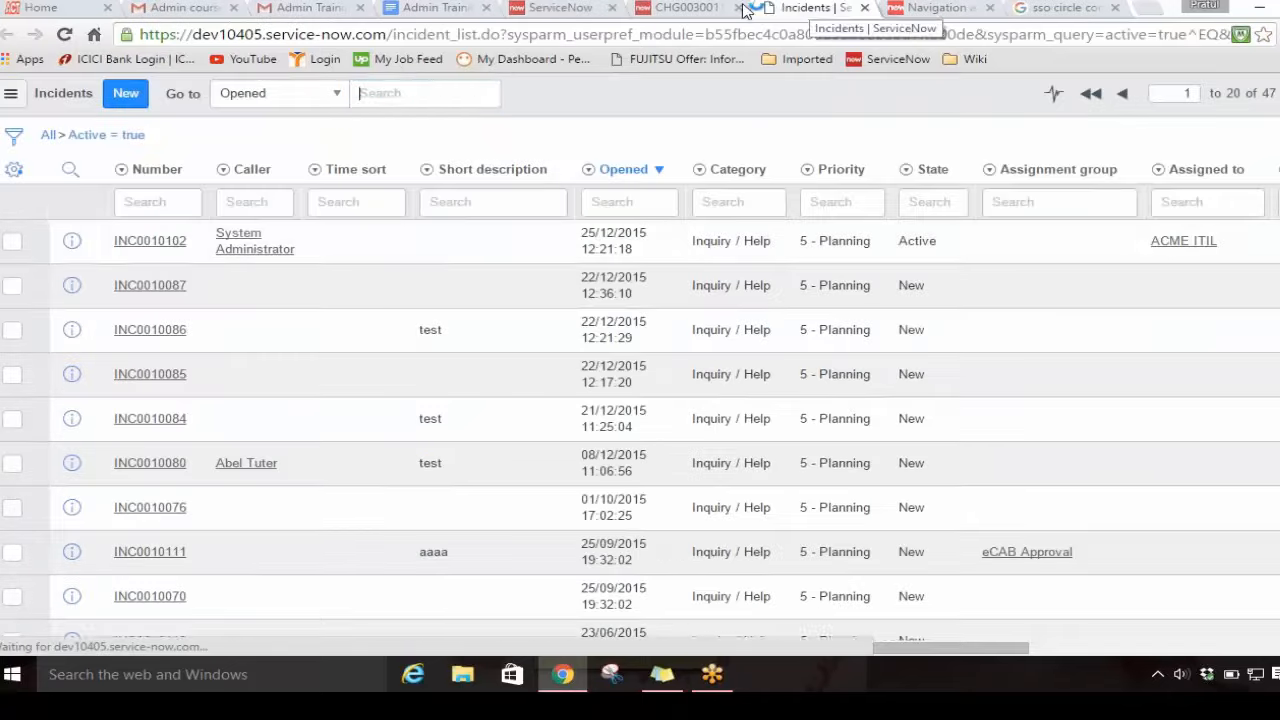
click(138, 240)
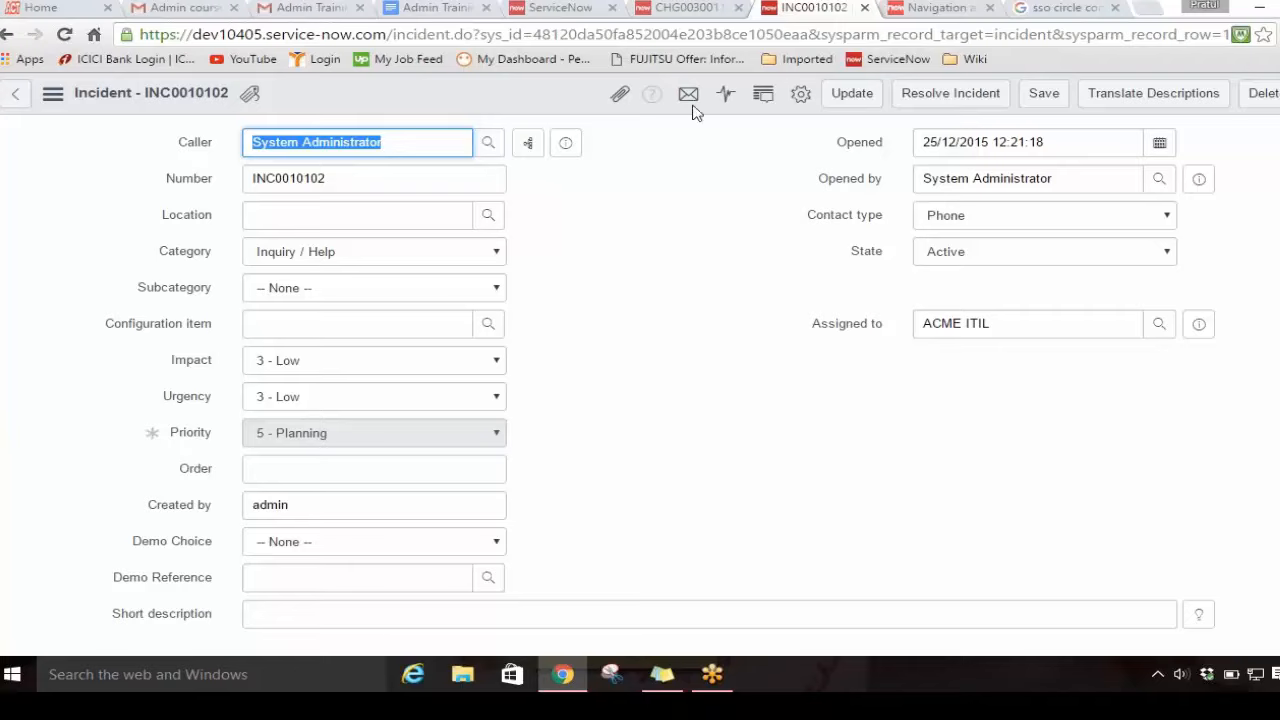
click(679, 8)
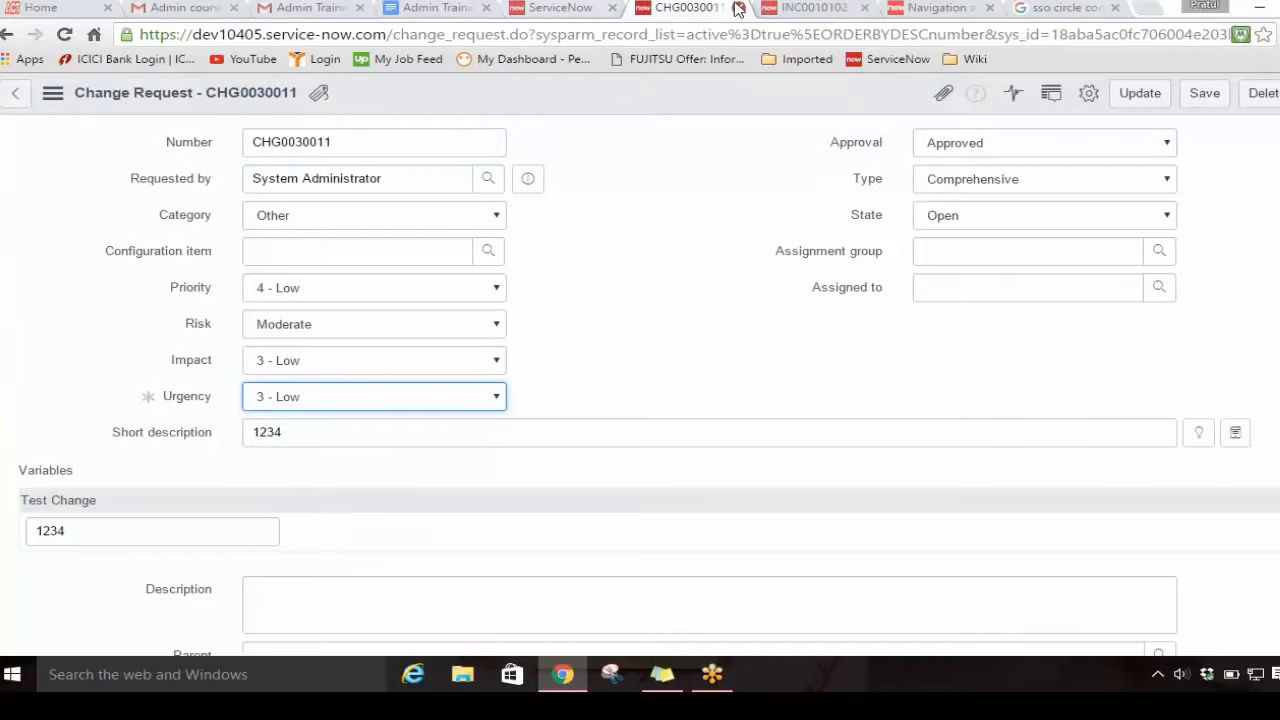
click(739, 7)
Step: Start a new UI policy from the UI Policies list and set its table to Incident [incident]
click(583, 10)
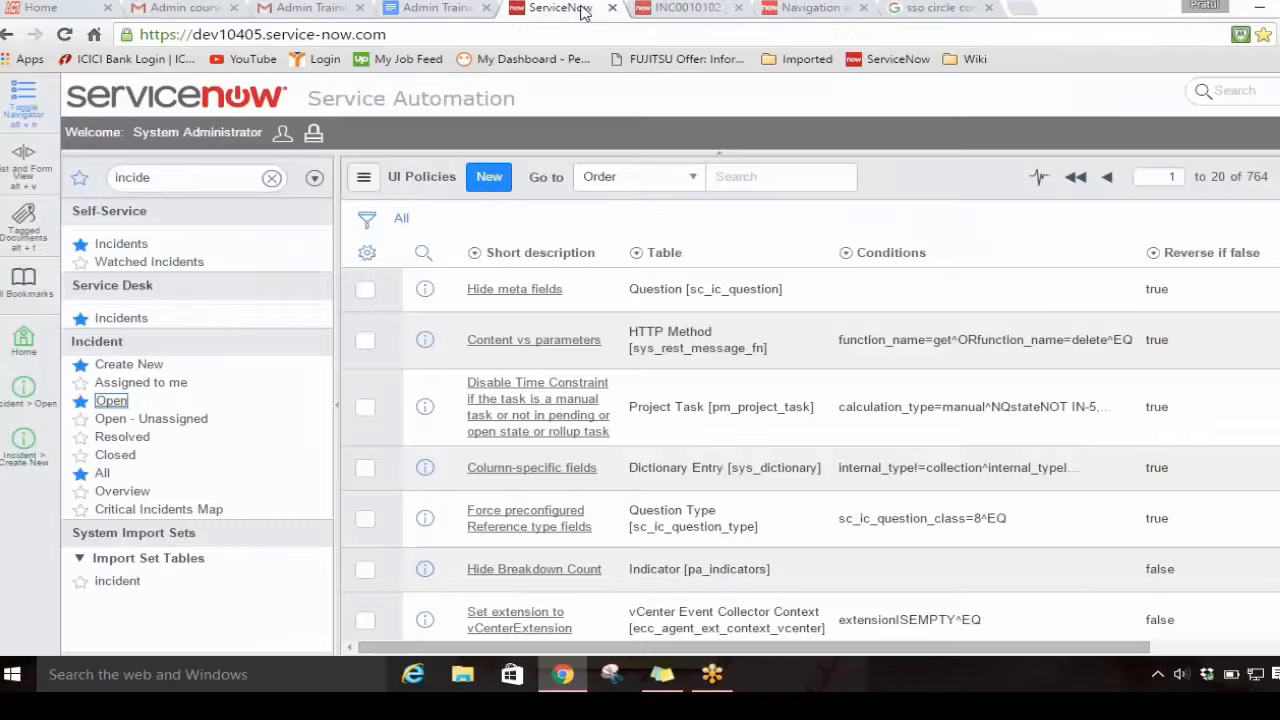
click(490, 177)
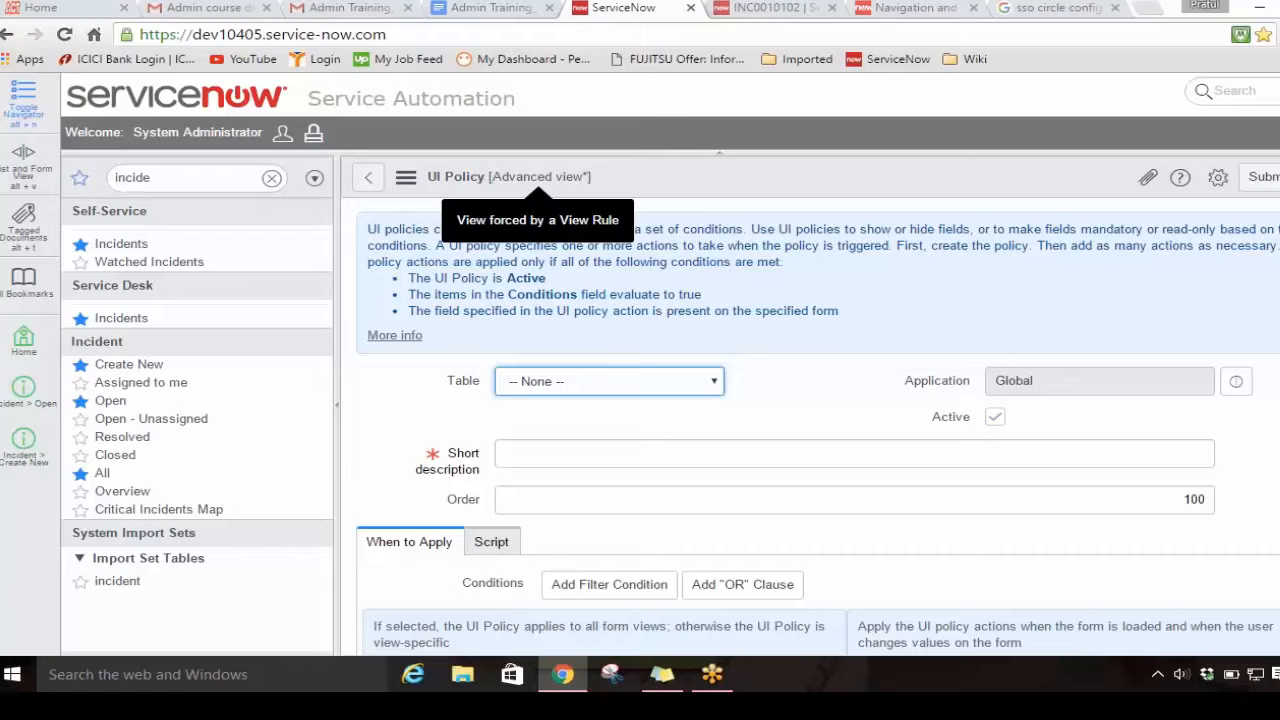
click(578, 383)
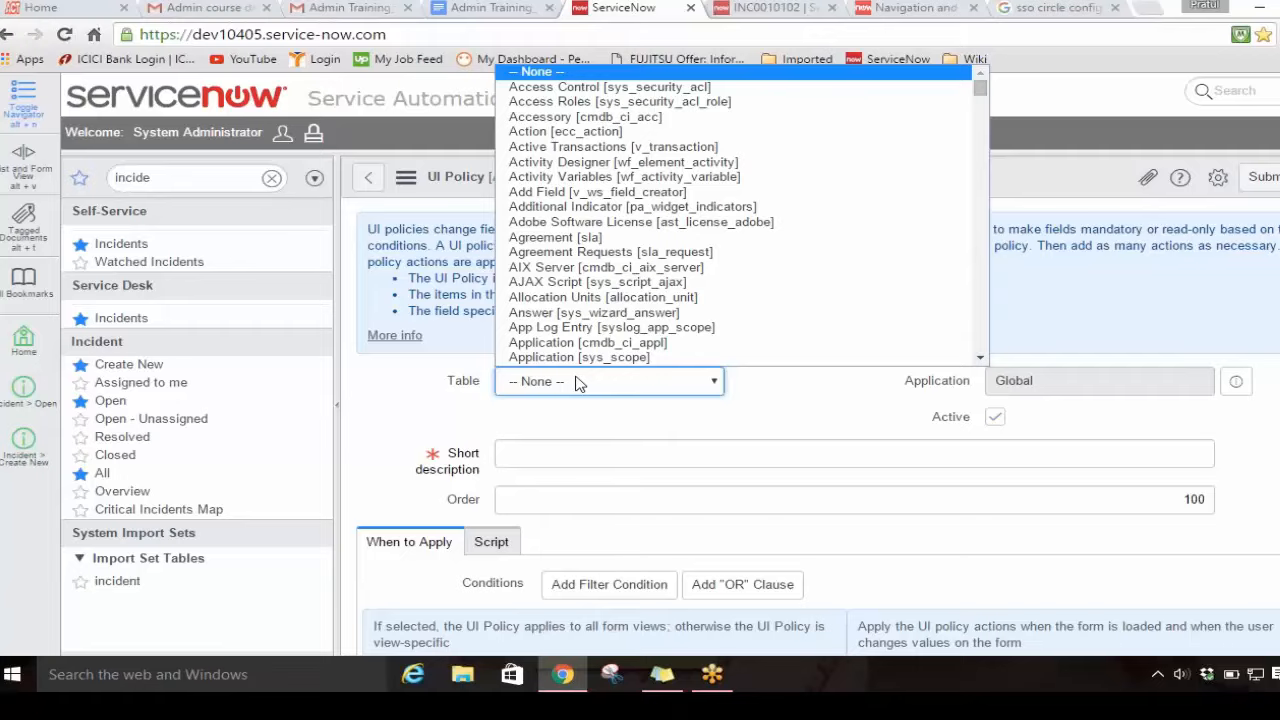
text(incident])
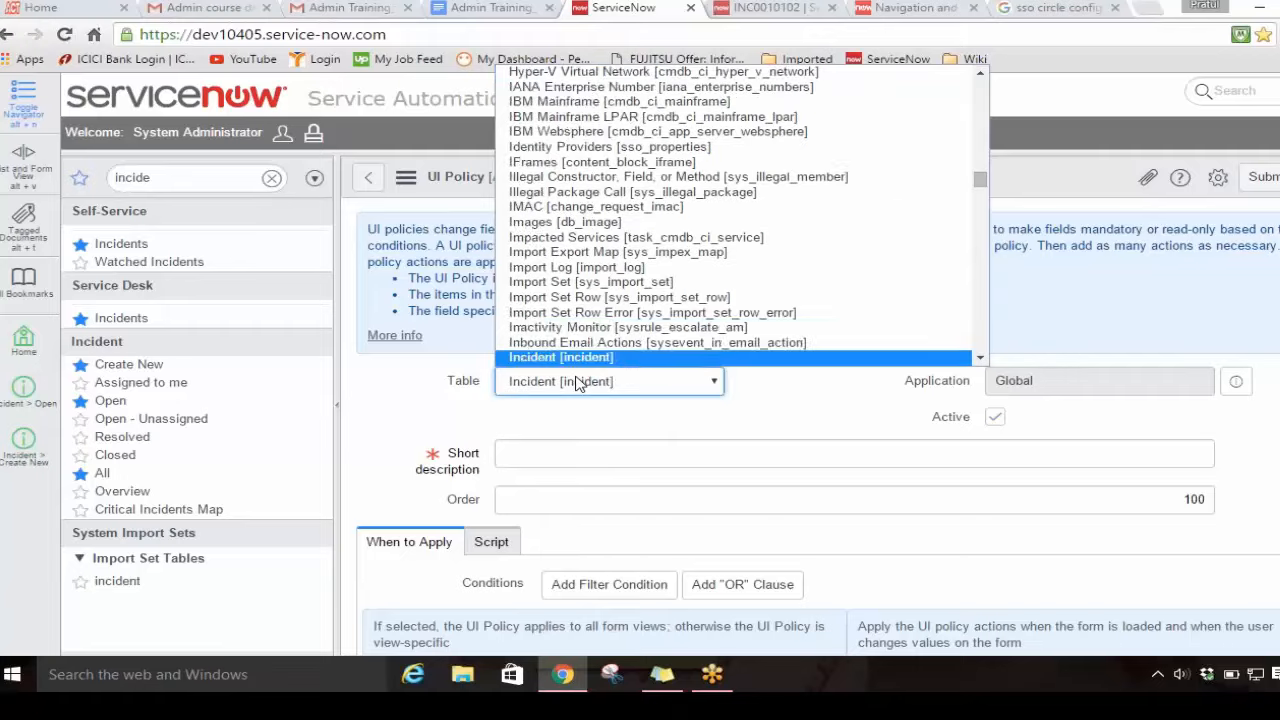
key(Return)
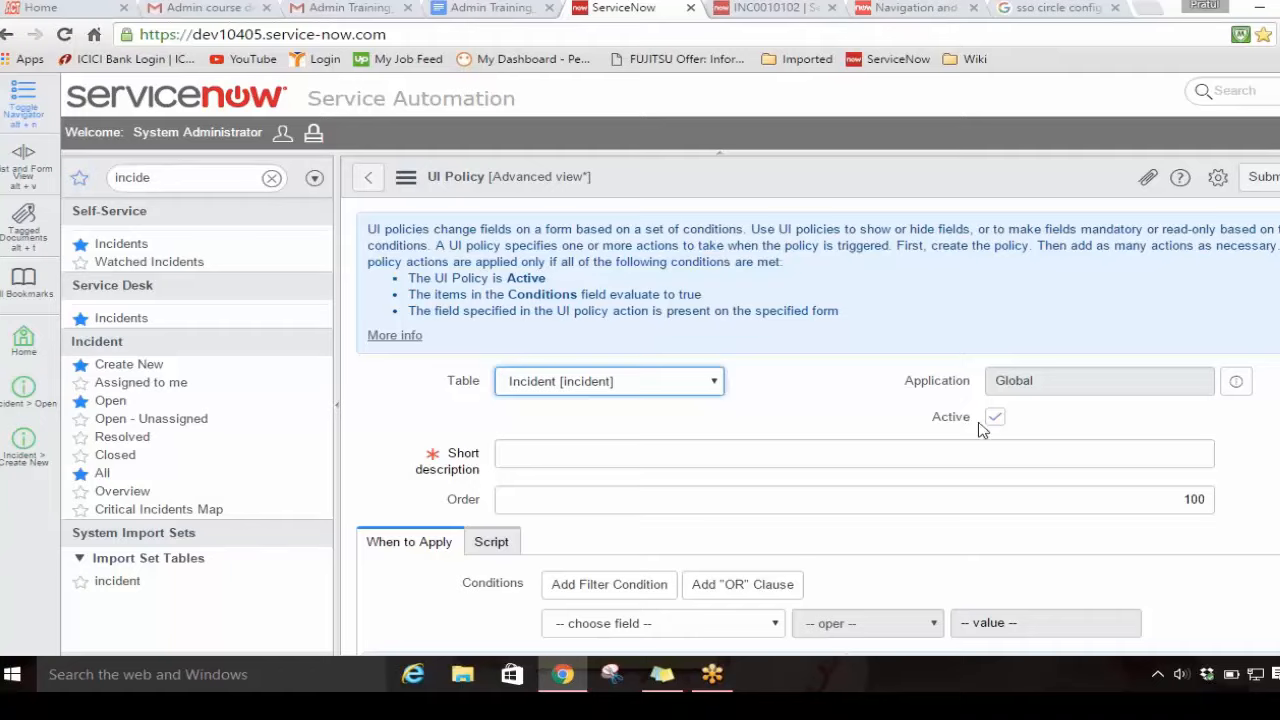
Step: Enter "Makea field read only" as the UI policy's short description
click(600, 462)
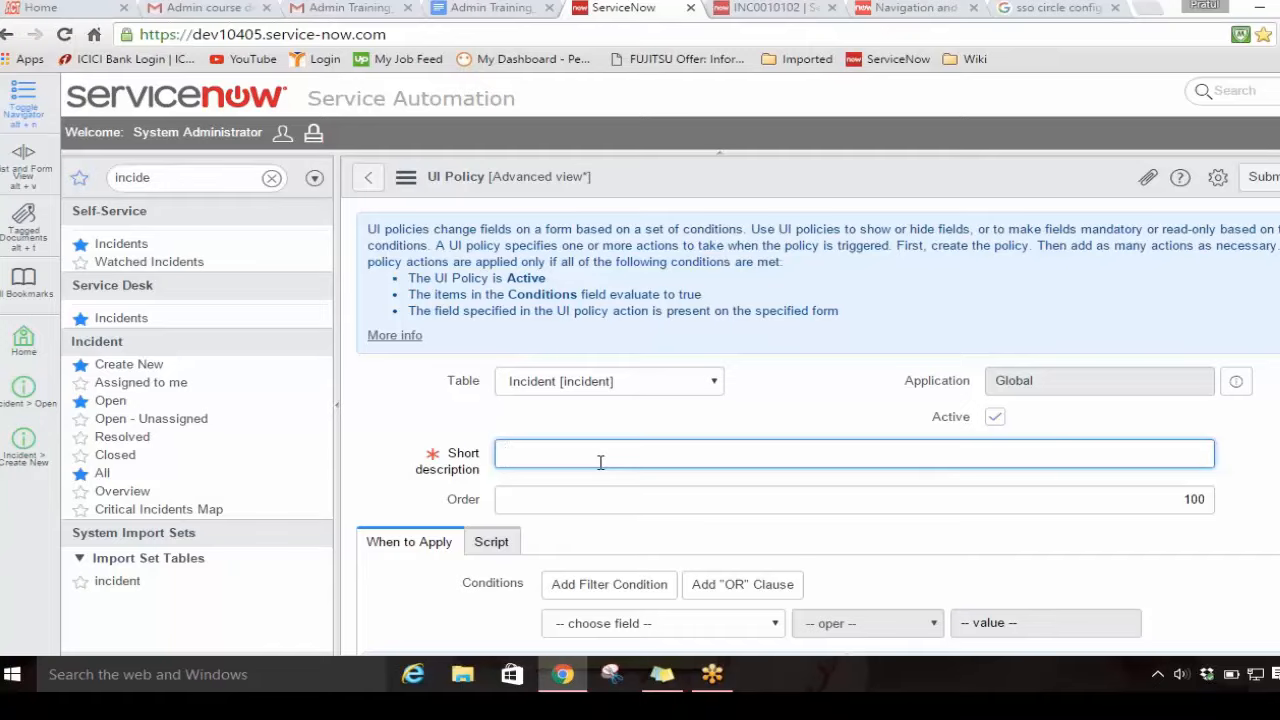
text(Makea field read only)
Step: Review the policy's When to Apply settings, turning Global and On load off and back on in turn
scroll(712, 460, down, 1)
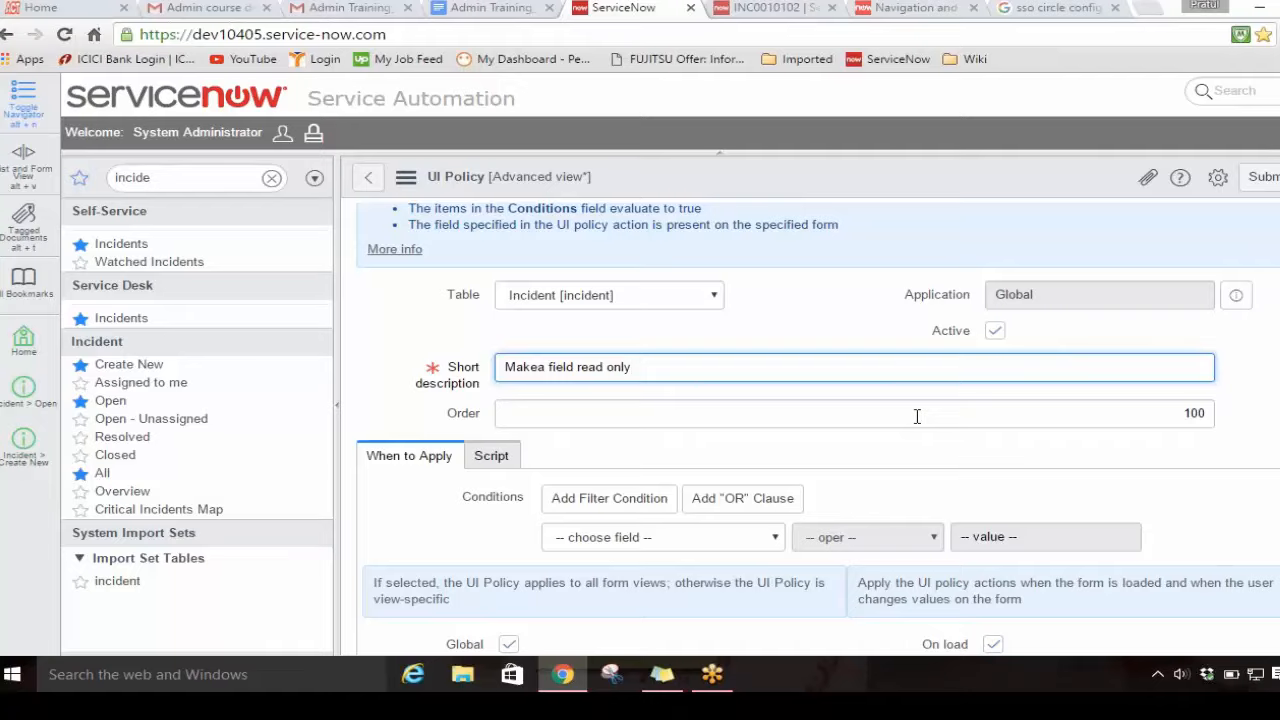
scroll(916, 416, down, 1)
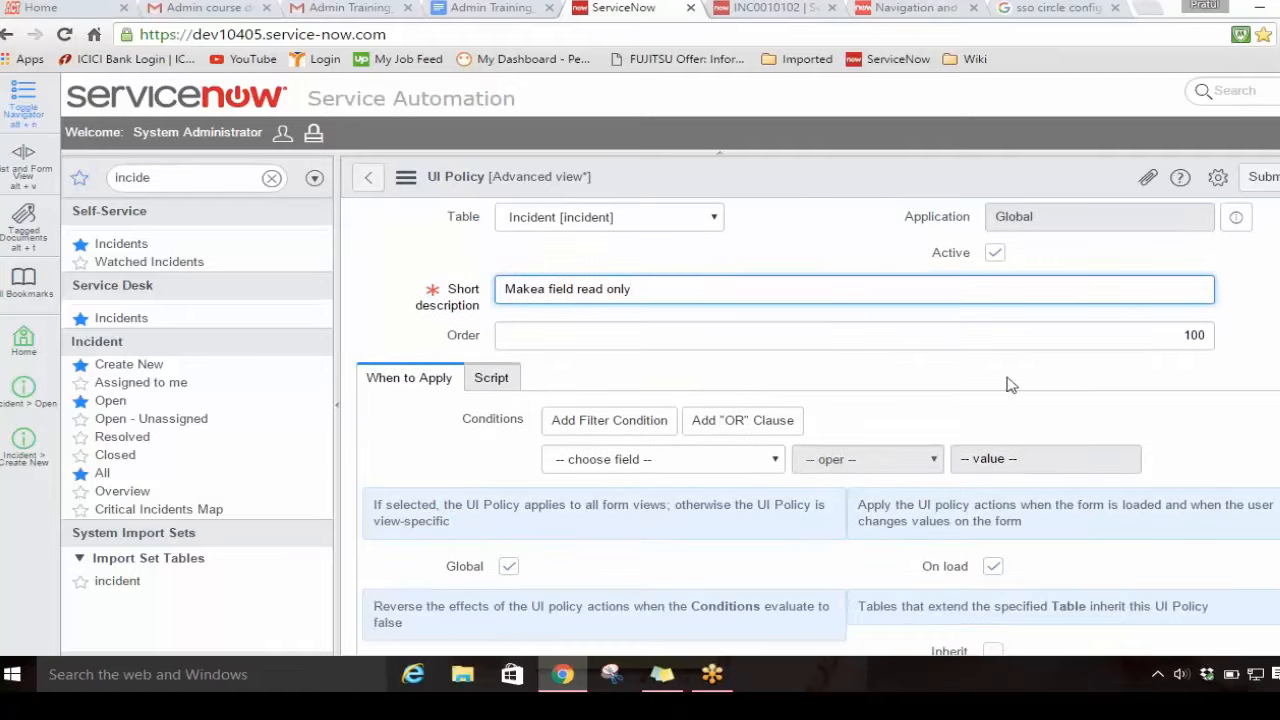
scroll(1119, 333, down, 1)
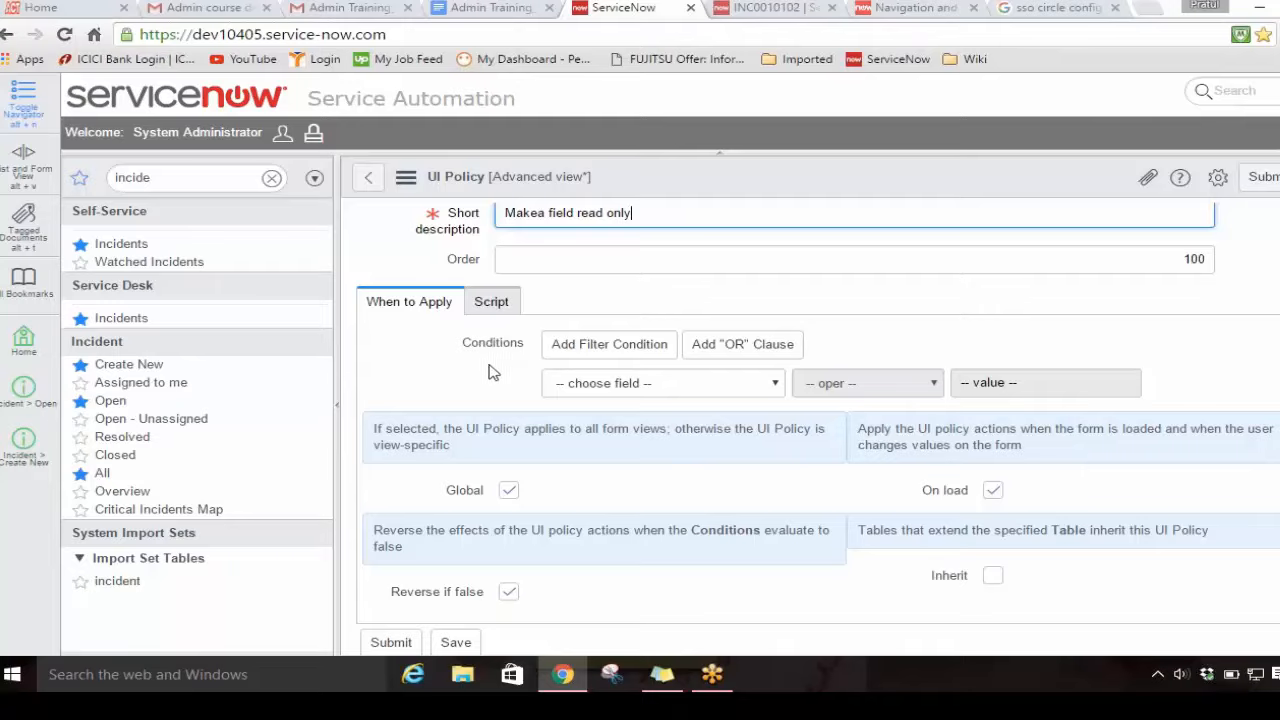
scroll(1150, 324, up, 1)
scroll(1150, 324, up, 2)
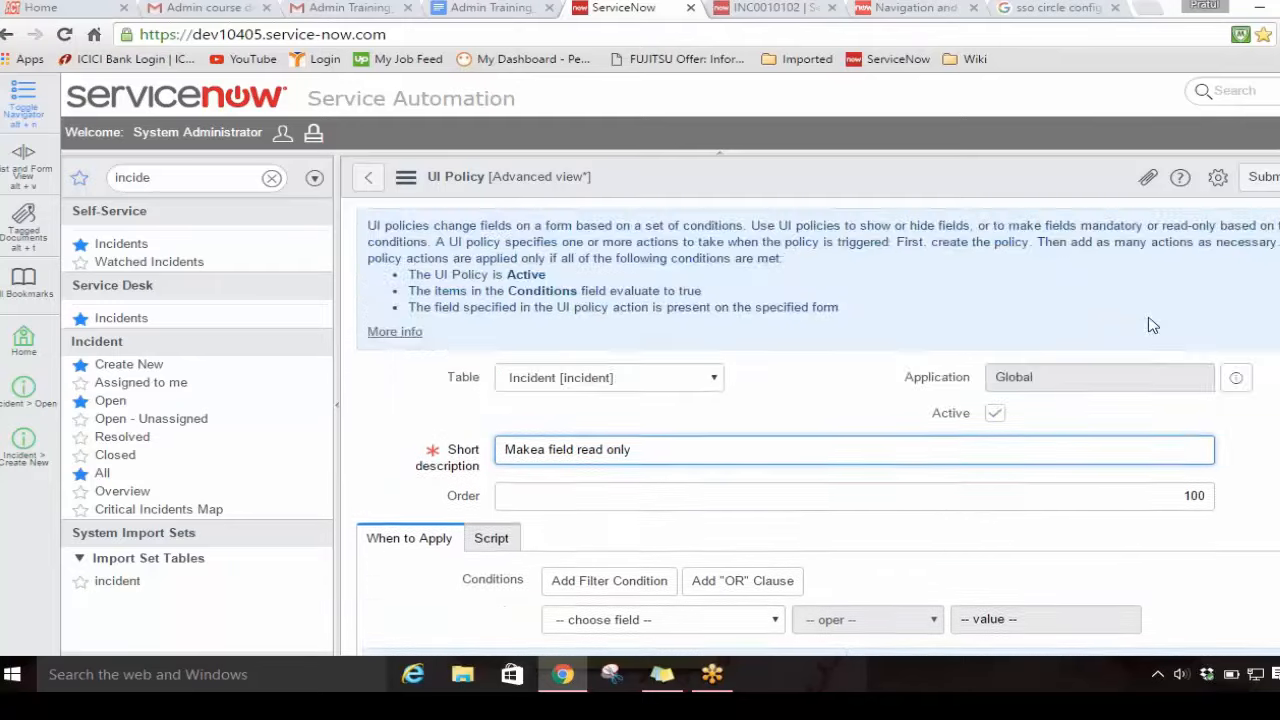
scroll(1150, 324, down, 2)
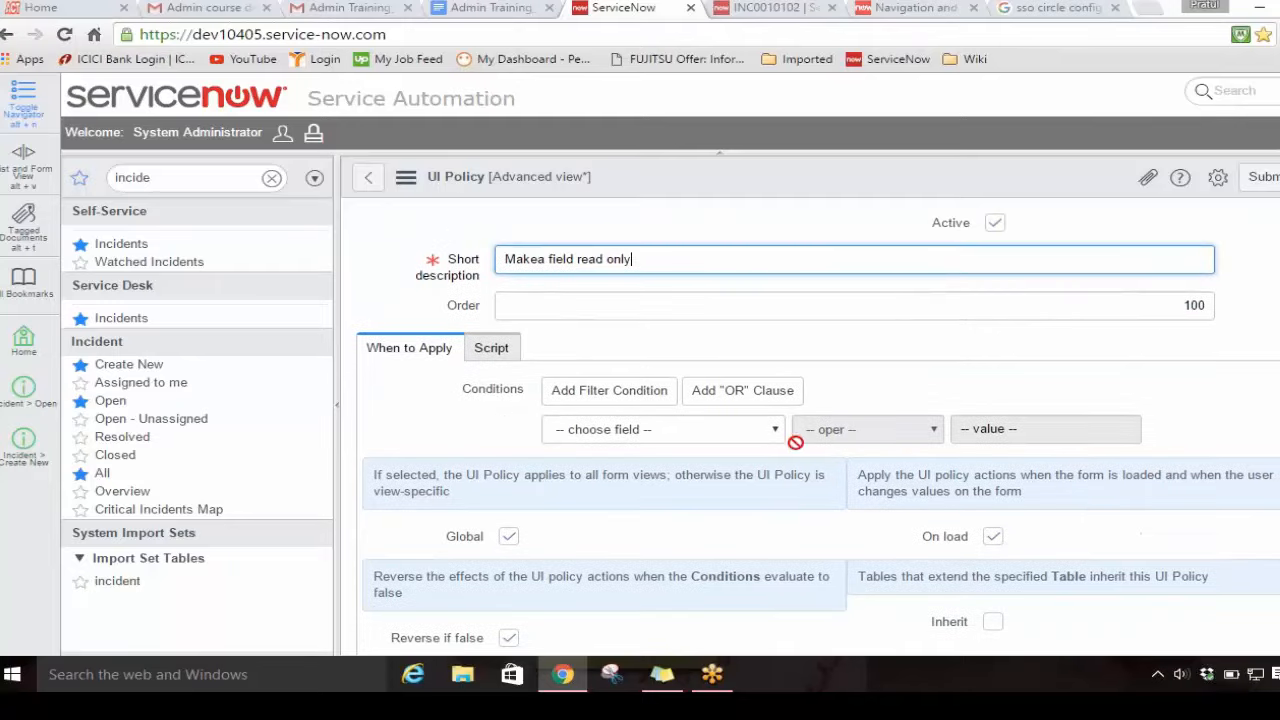
scroll(622, 430, down, 1)
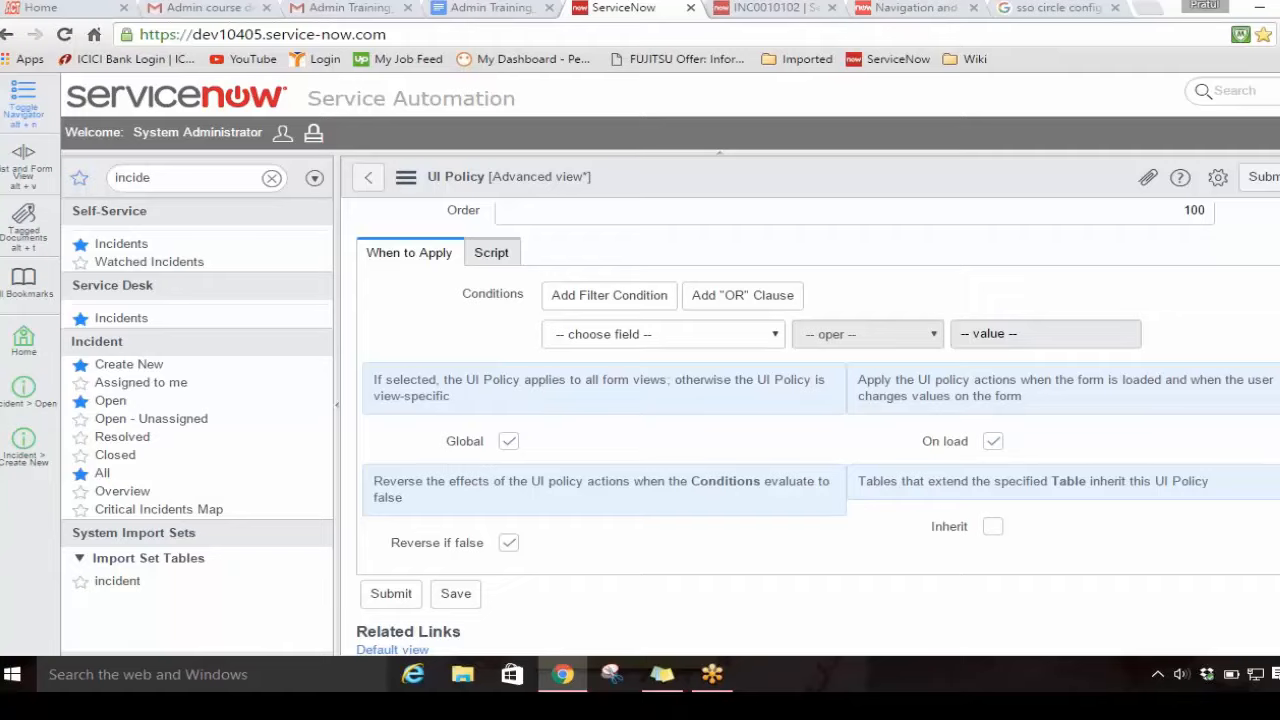
click(509, 447)
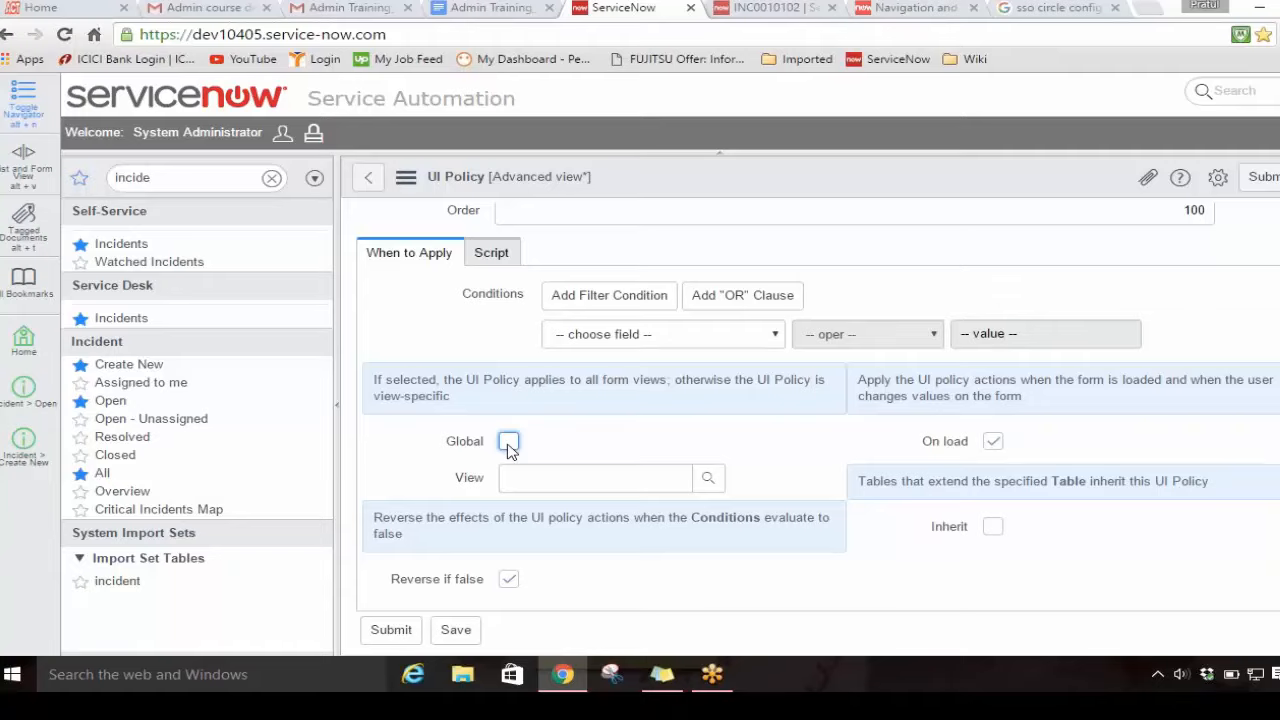
click(509, 447)
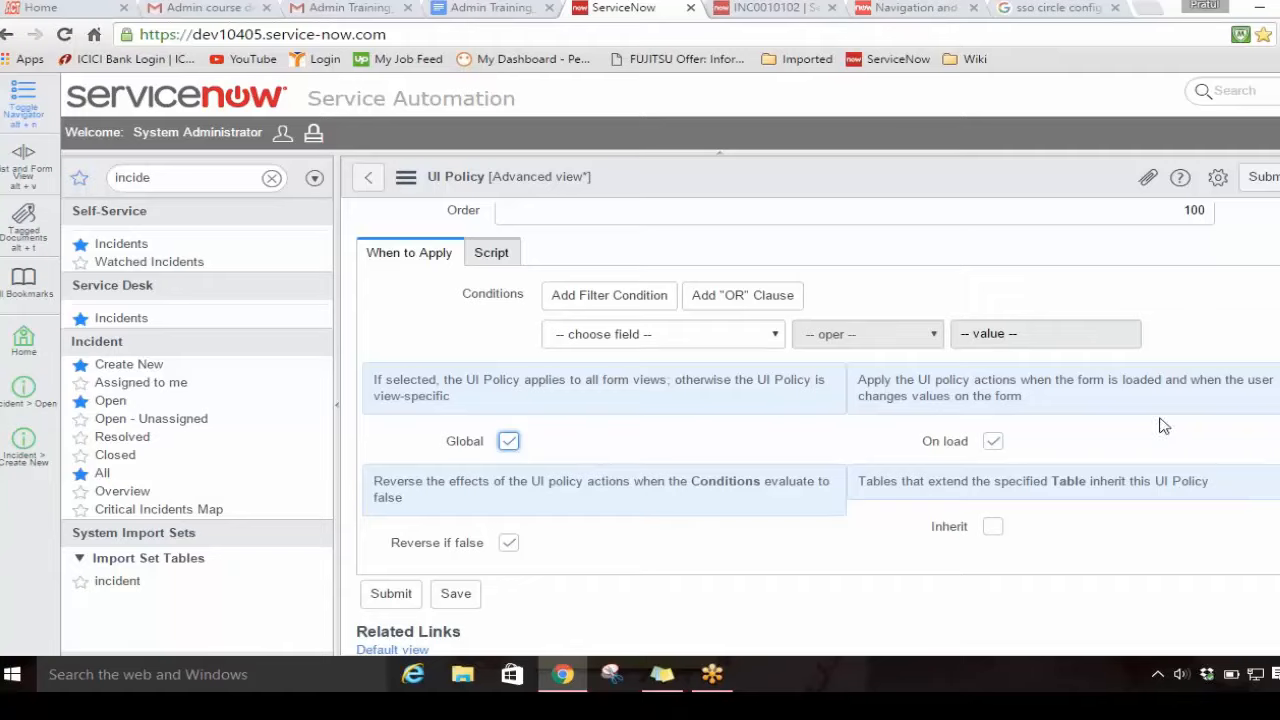
click(994, 449)
click(995, 441)
scroll(646, 567, down, 1)
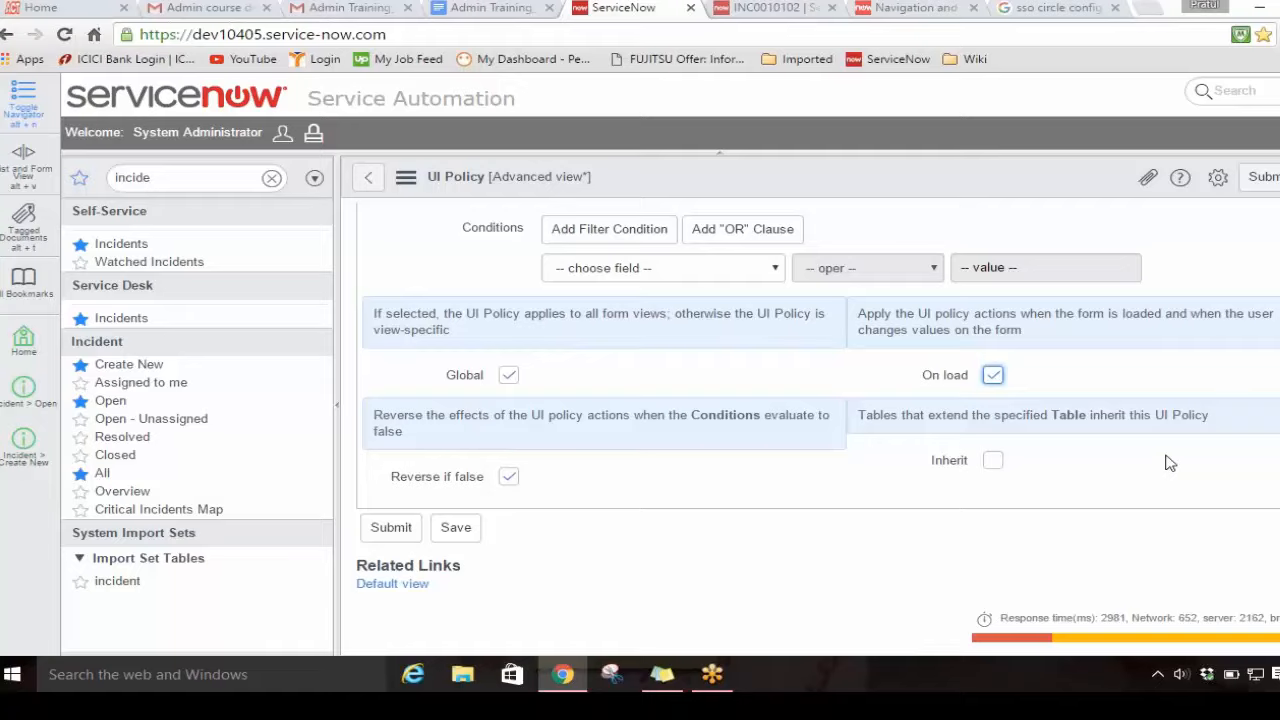
Step: Save the new UI policy without leaving its form
scroll(1170, 463, up, 5)
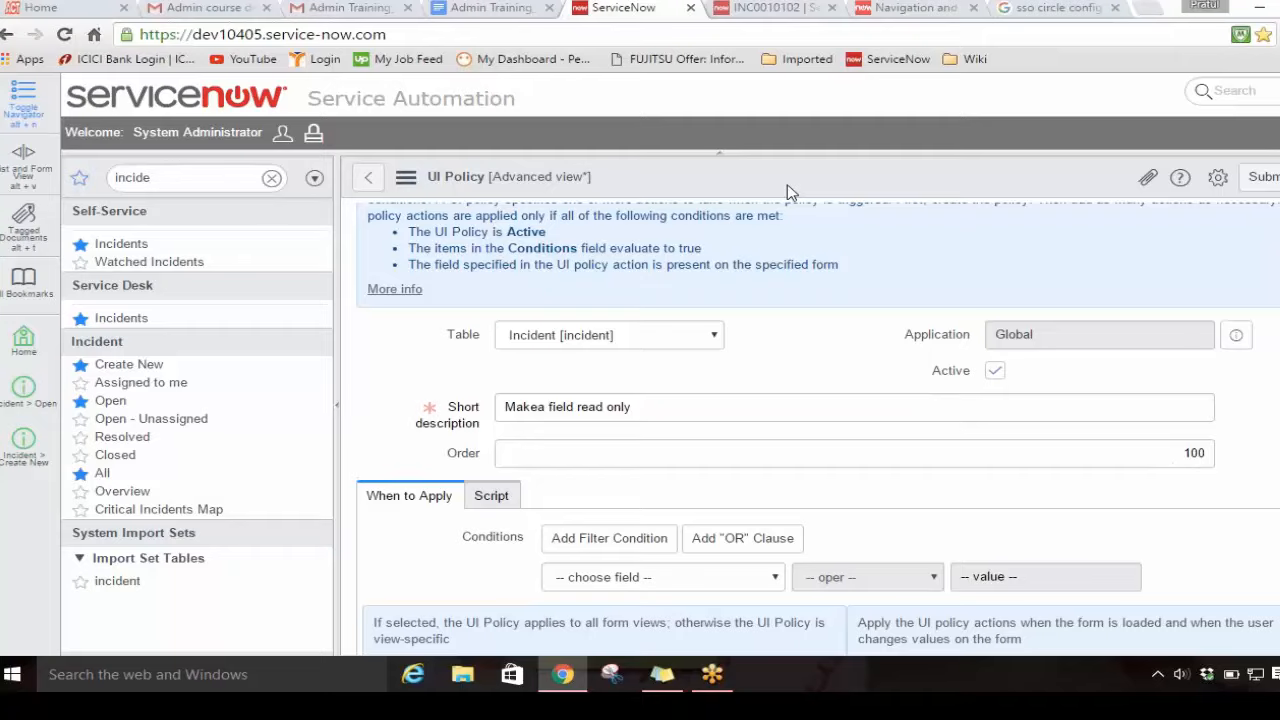
right_click(787, 184)
click(853, 212)
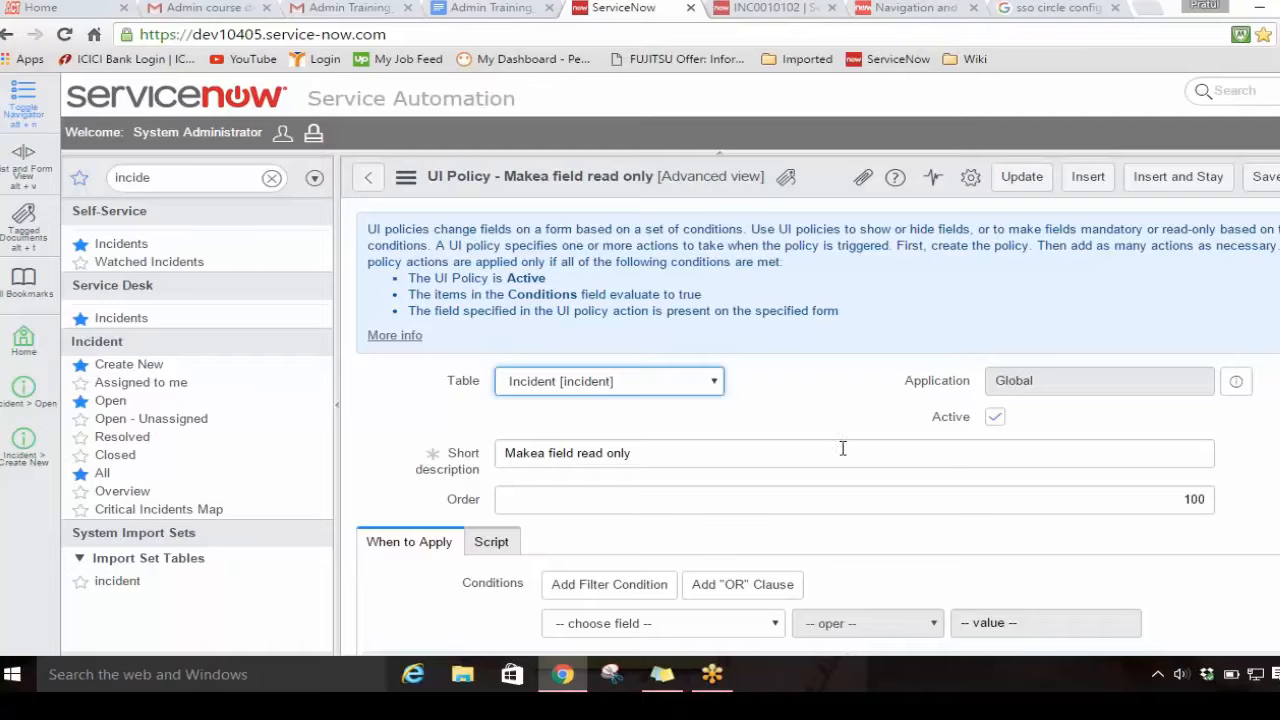
Step: Start a new UI policy action for the "Makea field read only" policy and choose Urgency as its field name
scroll(843, 449, down, 4)
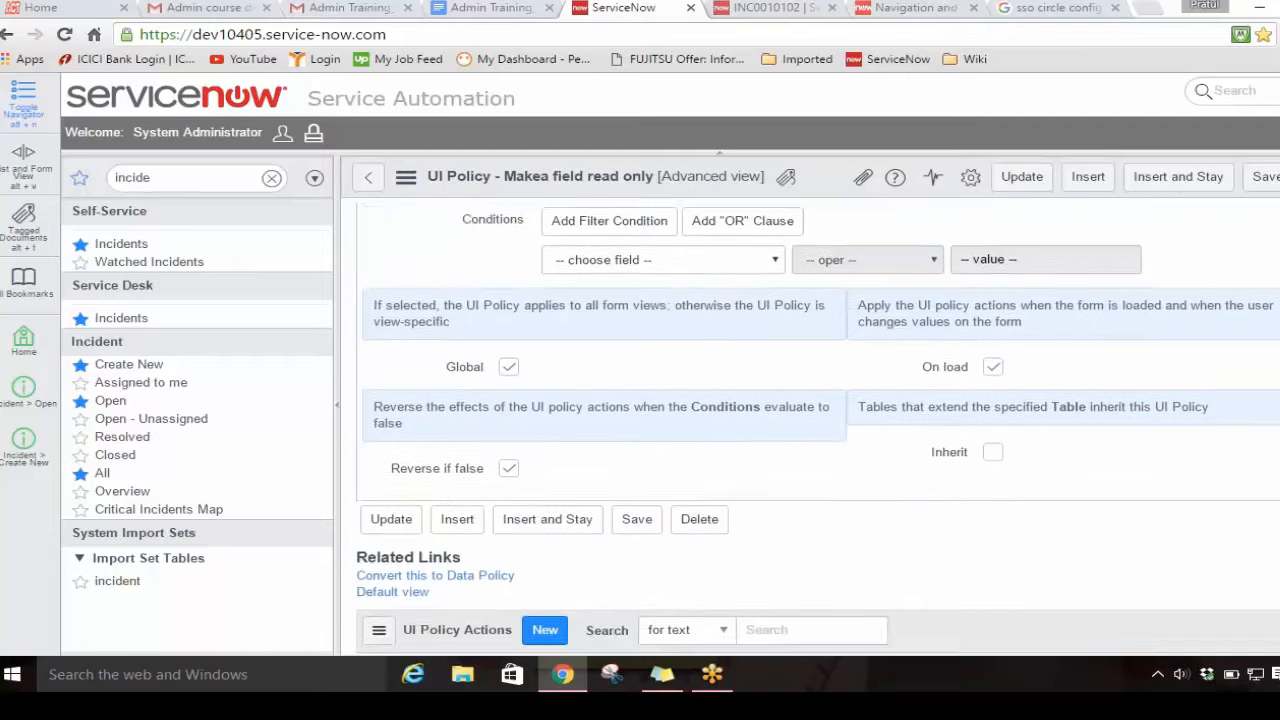
scroll(843, 449, down, 2)
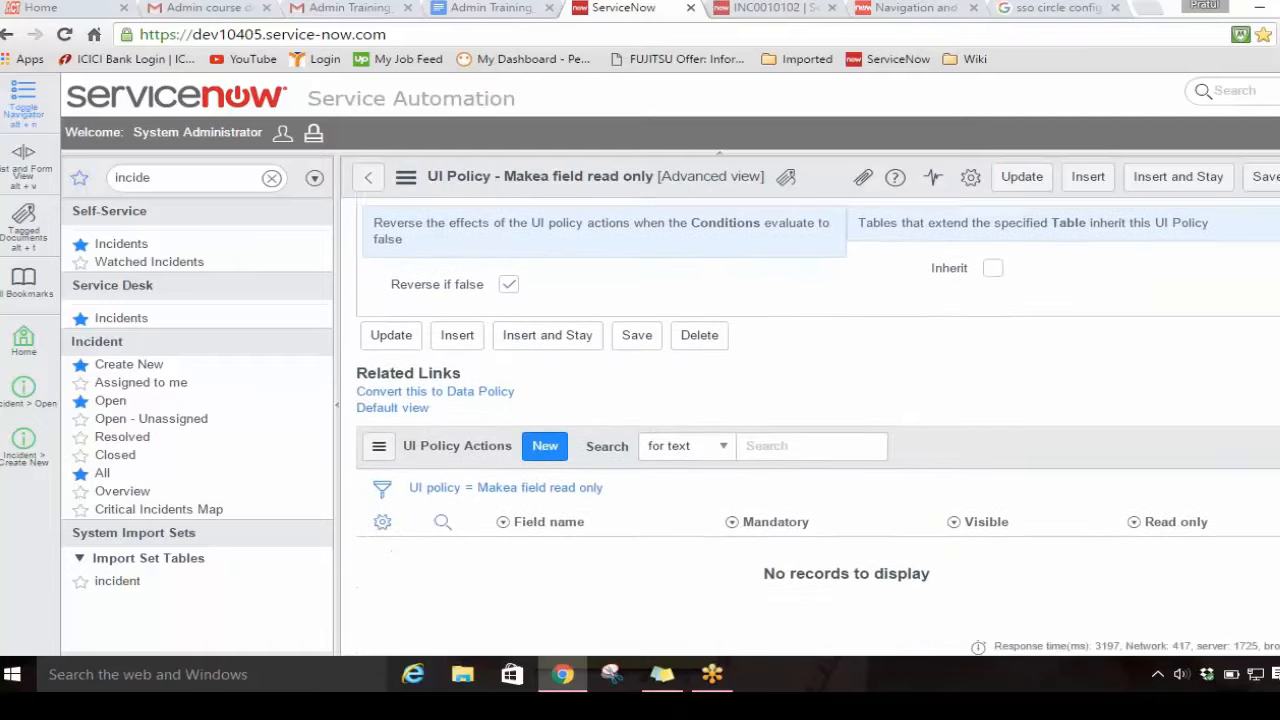
scroll(843, 449, up, 4)
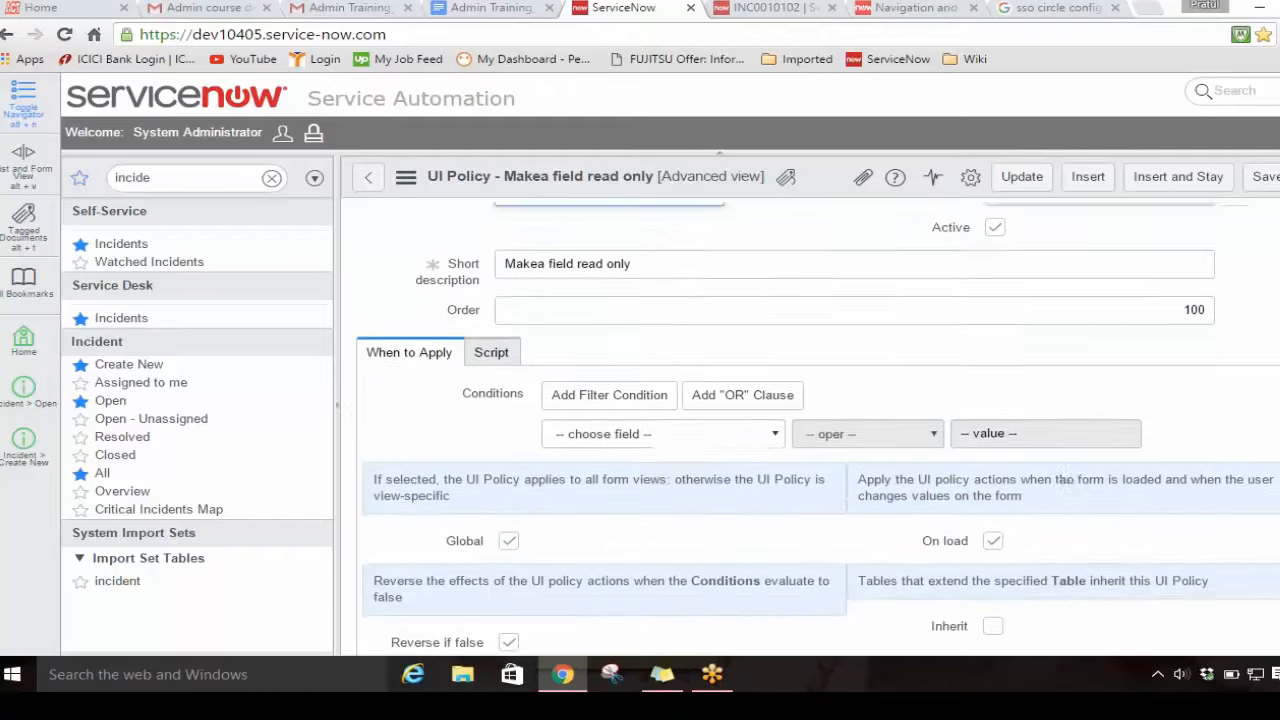
scroll(843, 449, down, 4)
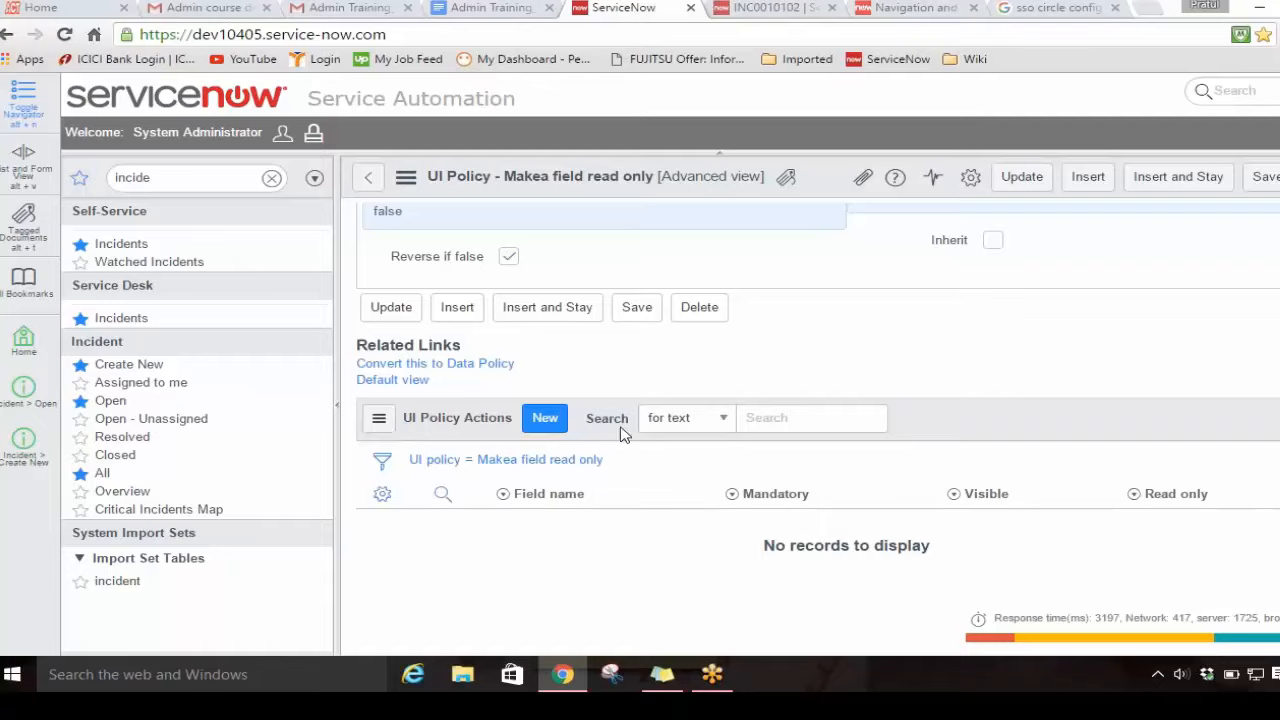
scroll(926, 383, up, 5)
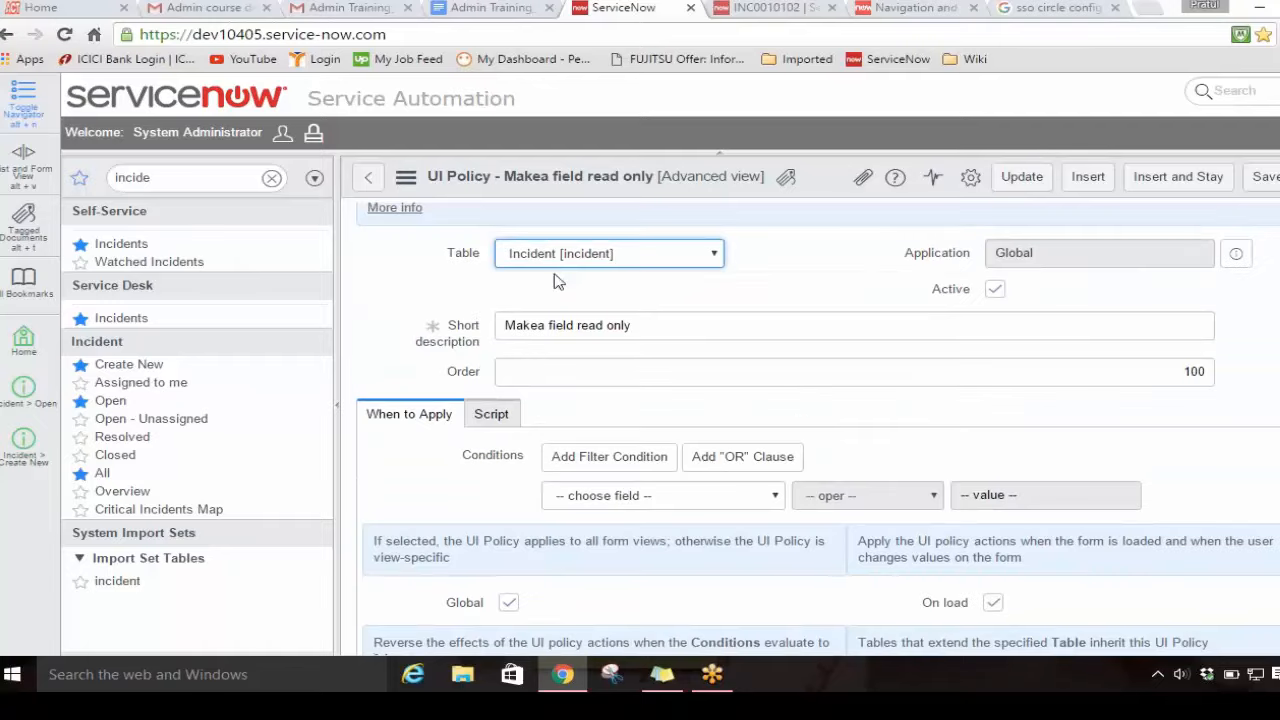
scroll(619, 330, down, 1)
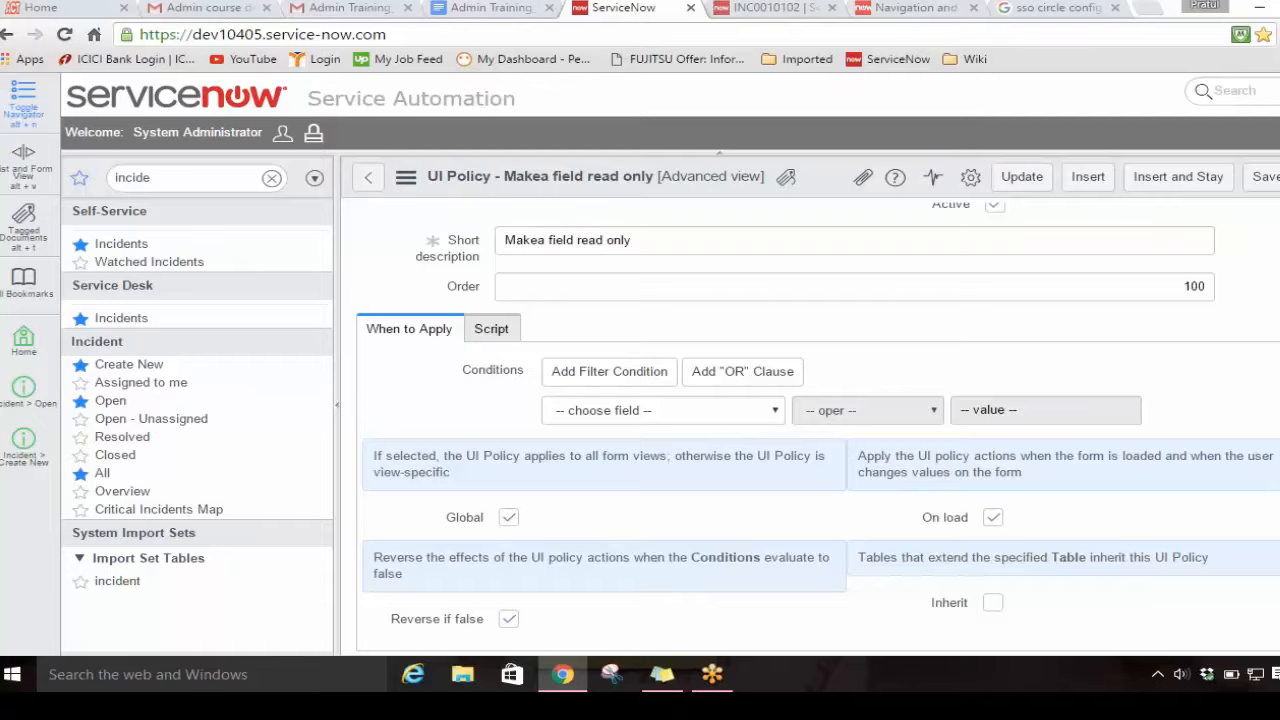
scroll(818, 429, down, 4)
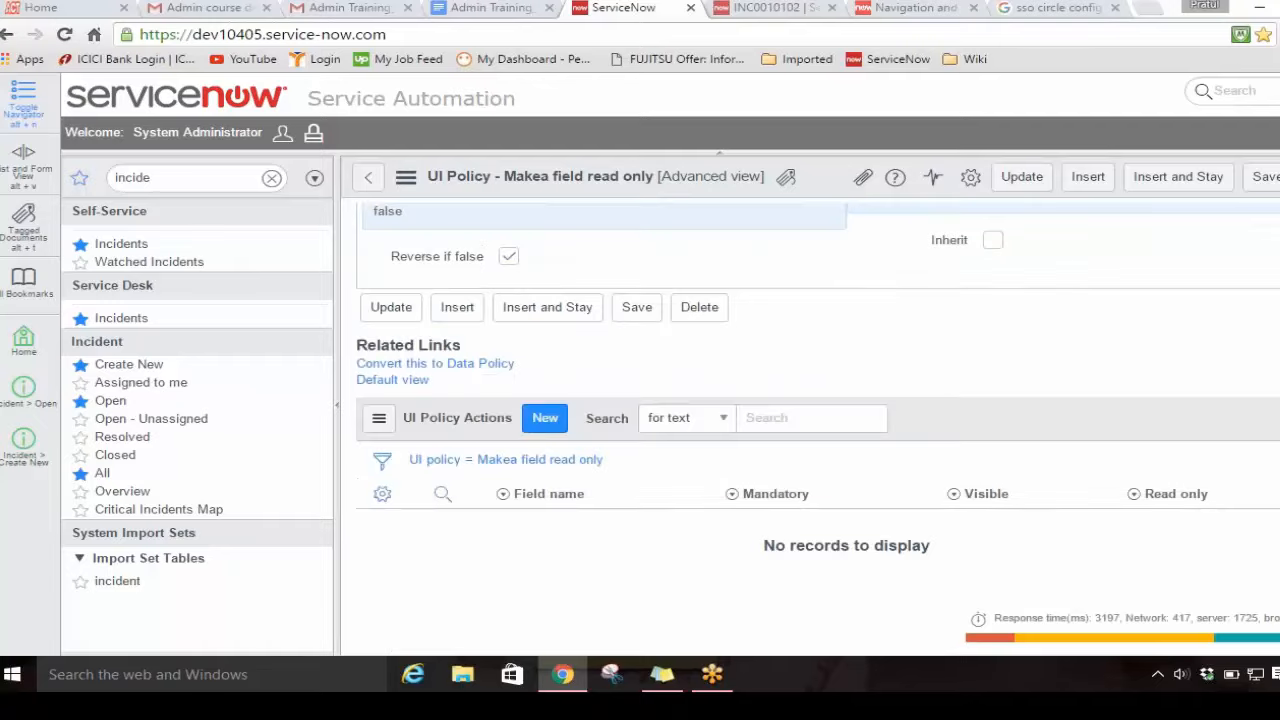
click(538, 420)
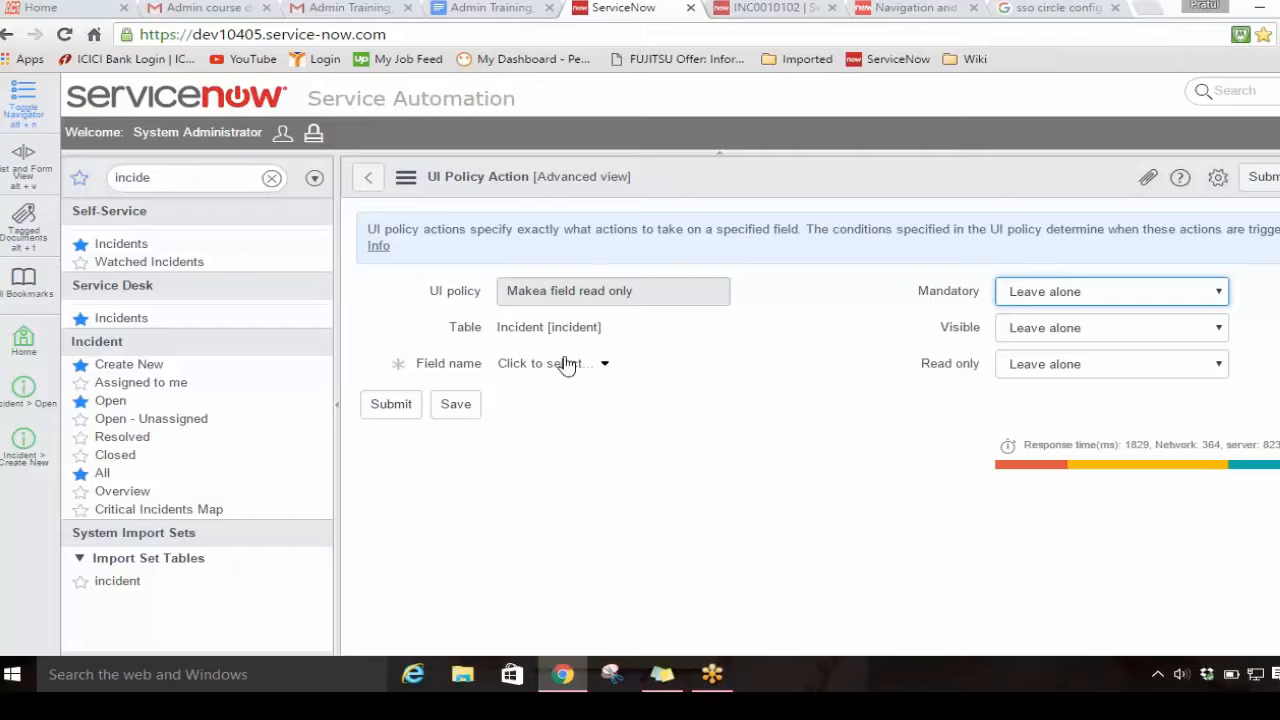
click(603, 367)
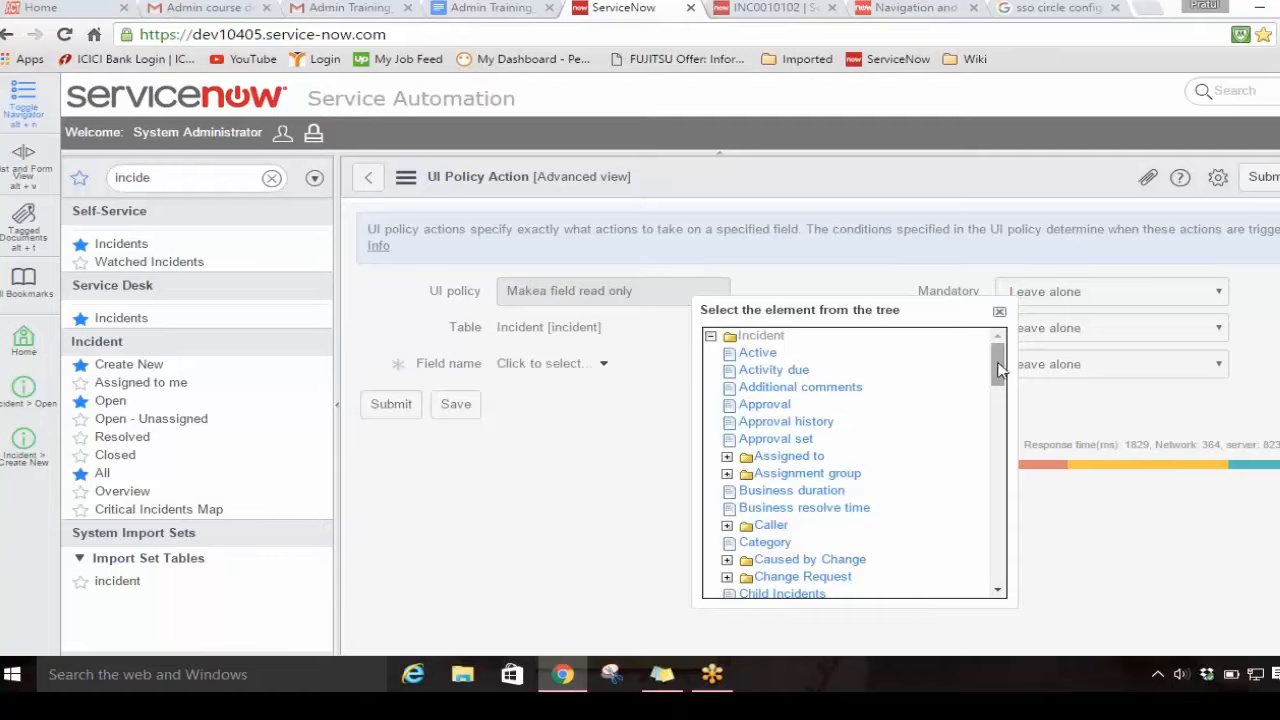
drag(998, 369, 993, 551)
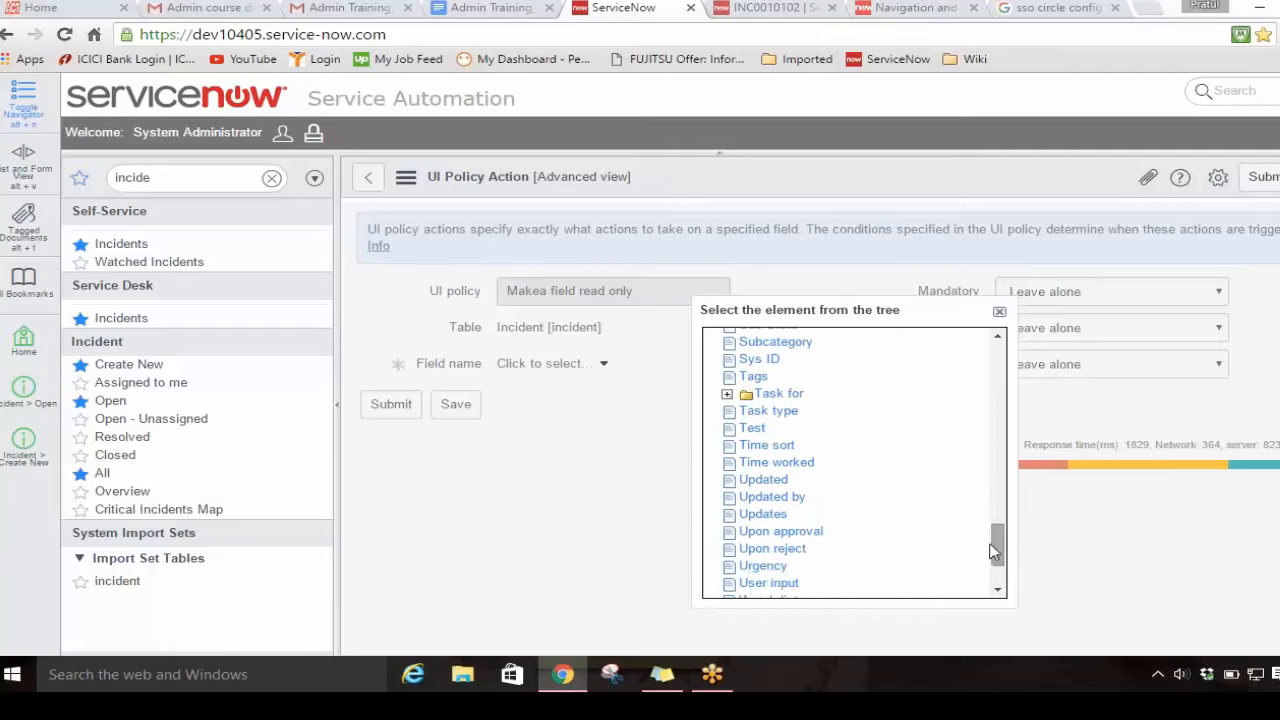
click(765, 566)
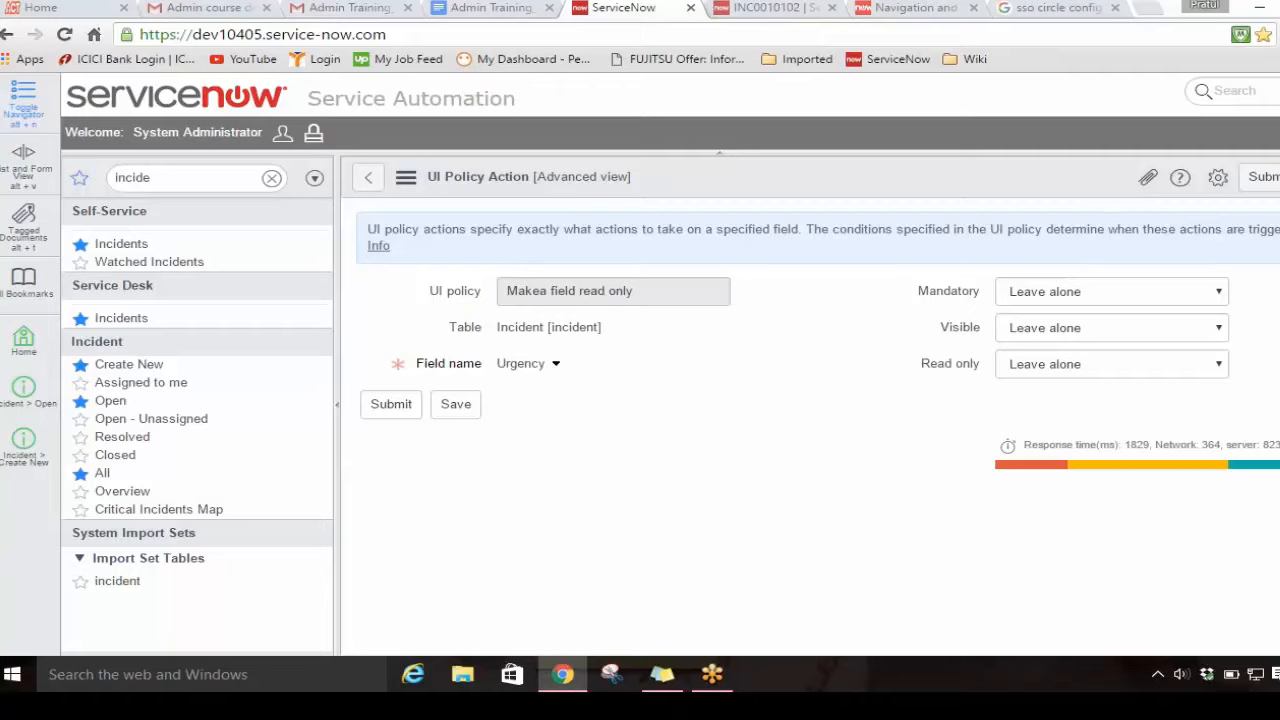
Step: Set Read only to True for the Urgency policy action and save it without leaving the record
click(1137, 370)
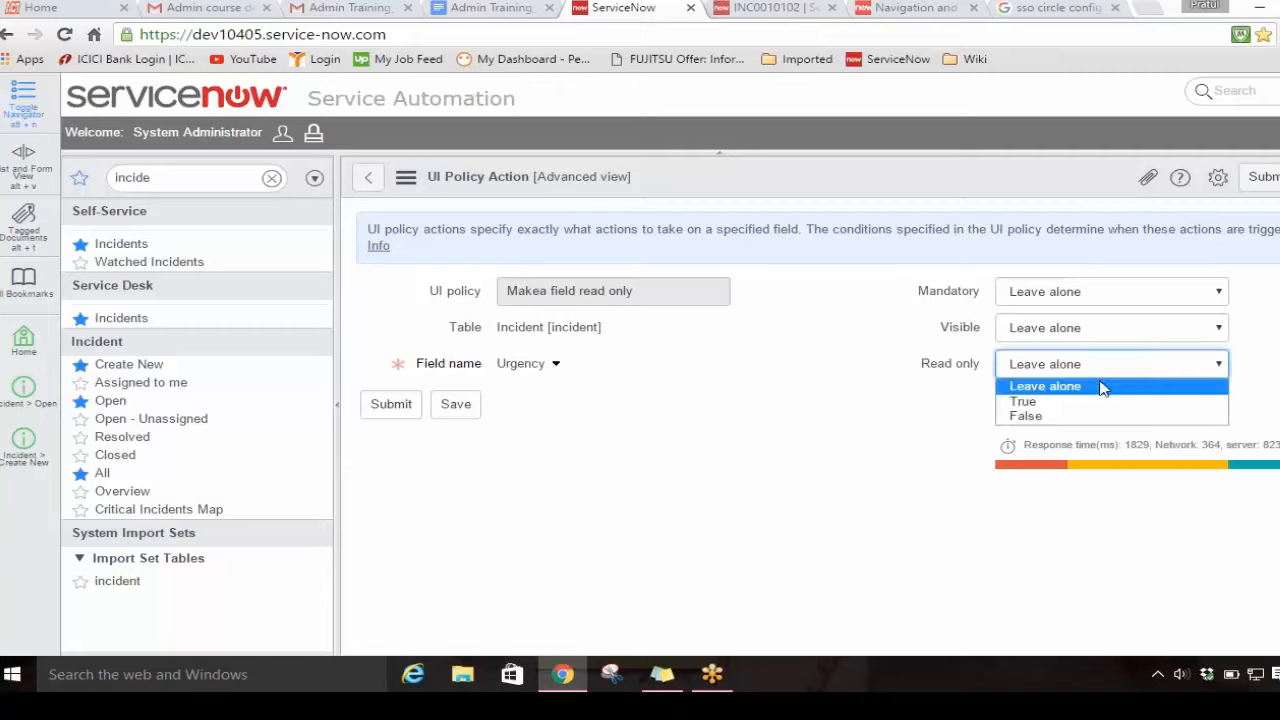
click(1051, 407)
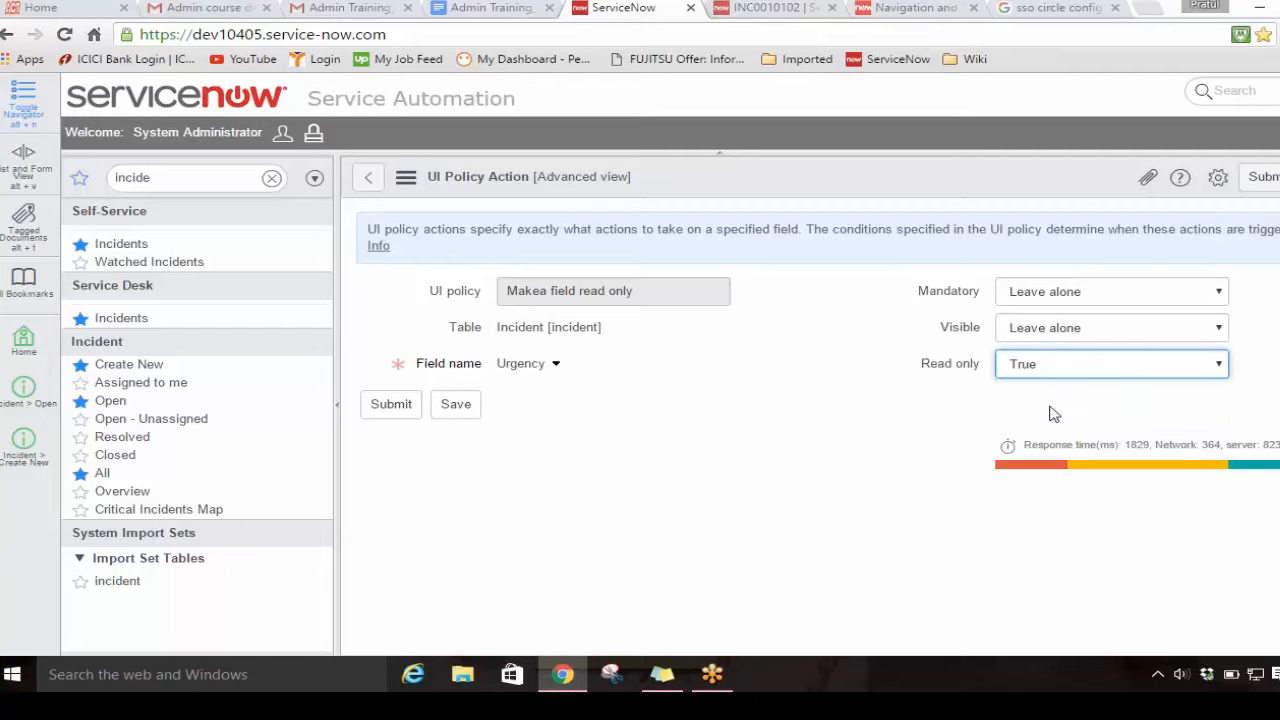
right_click(948, 186)
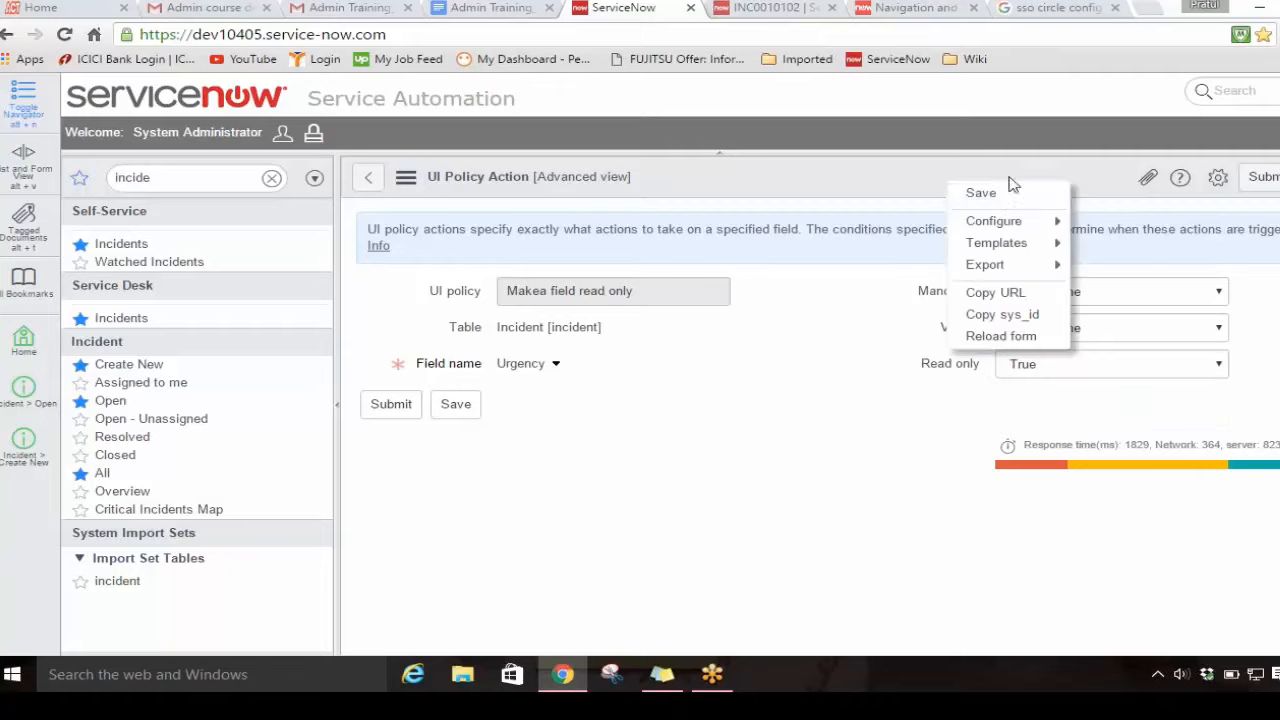
click(1010, 197)
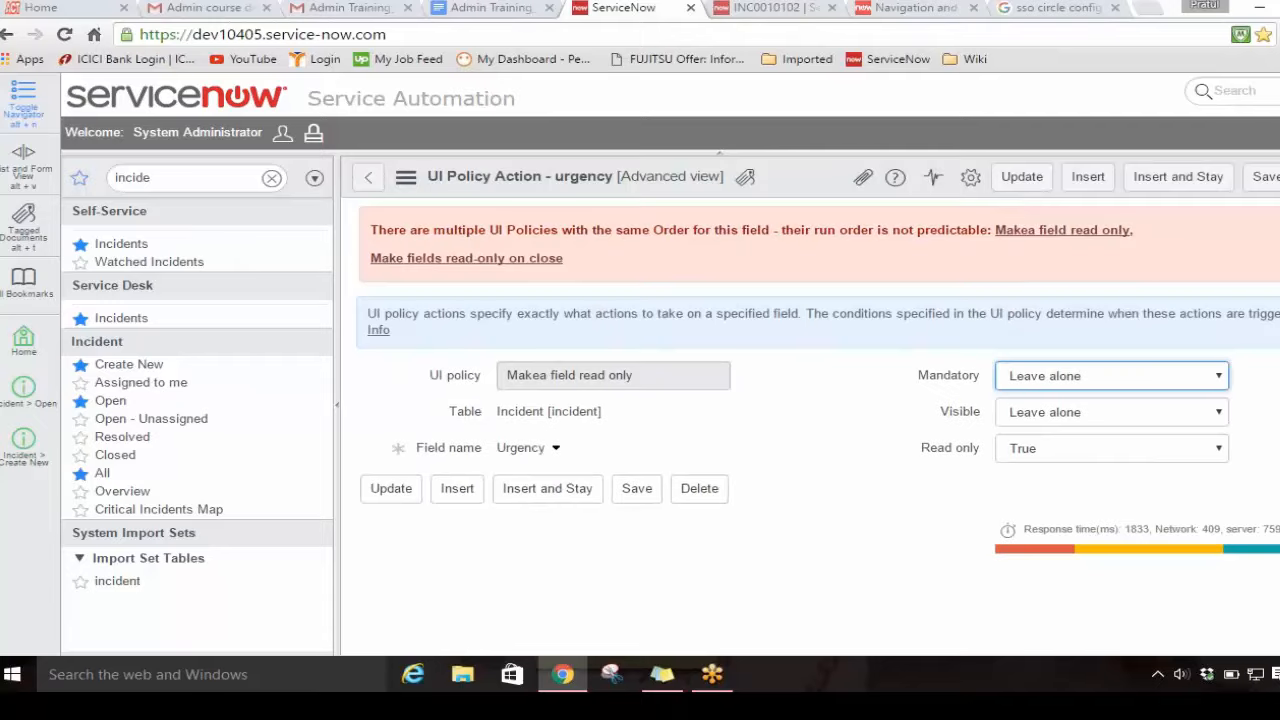
Step: Return to the "Makea field read only" policy and review its urgency action alongside the policy conditions
click(368, 177)
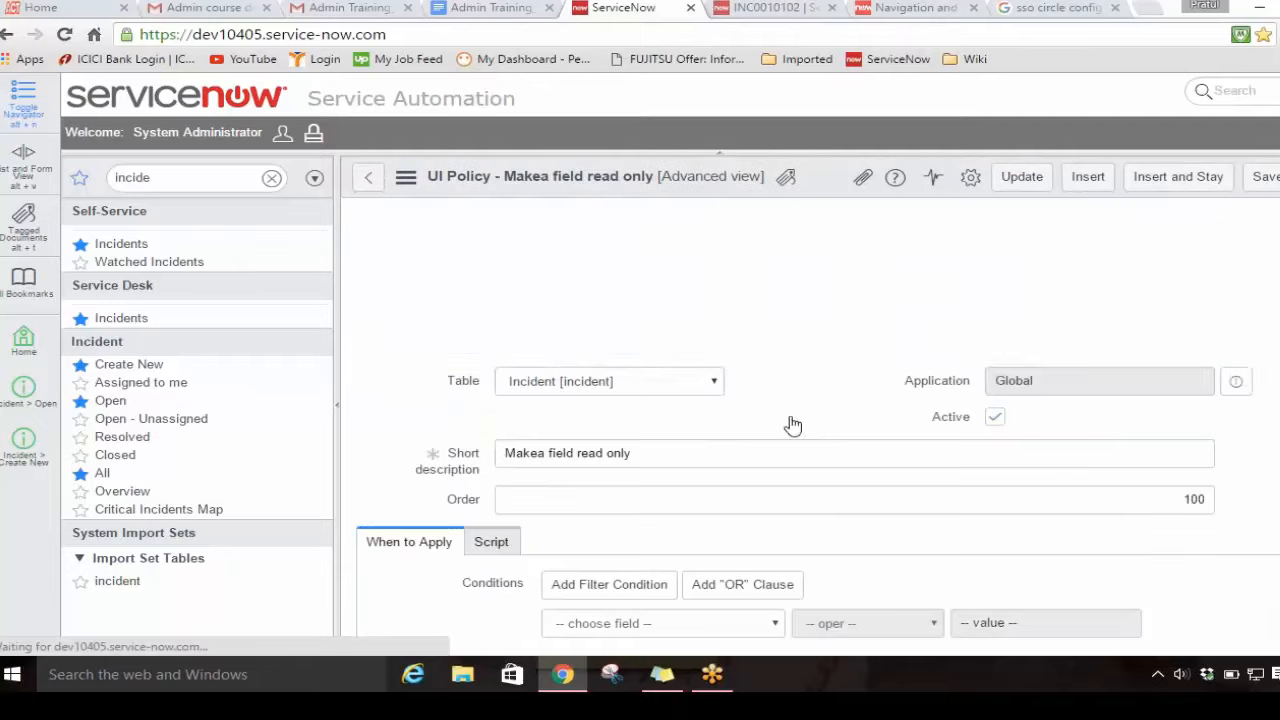
scroll(792, 425, down, 10)
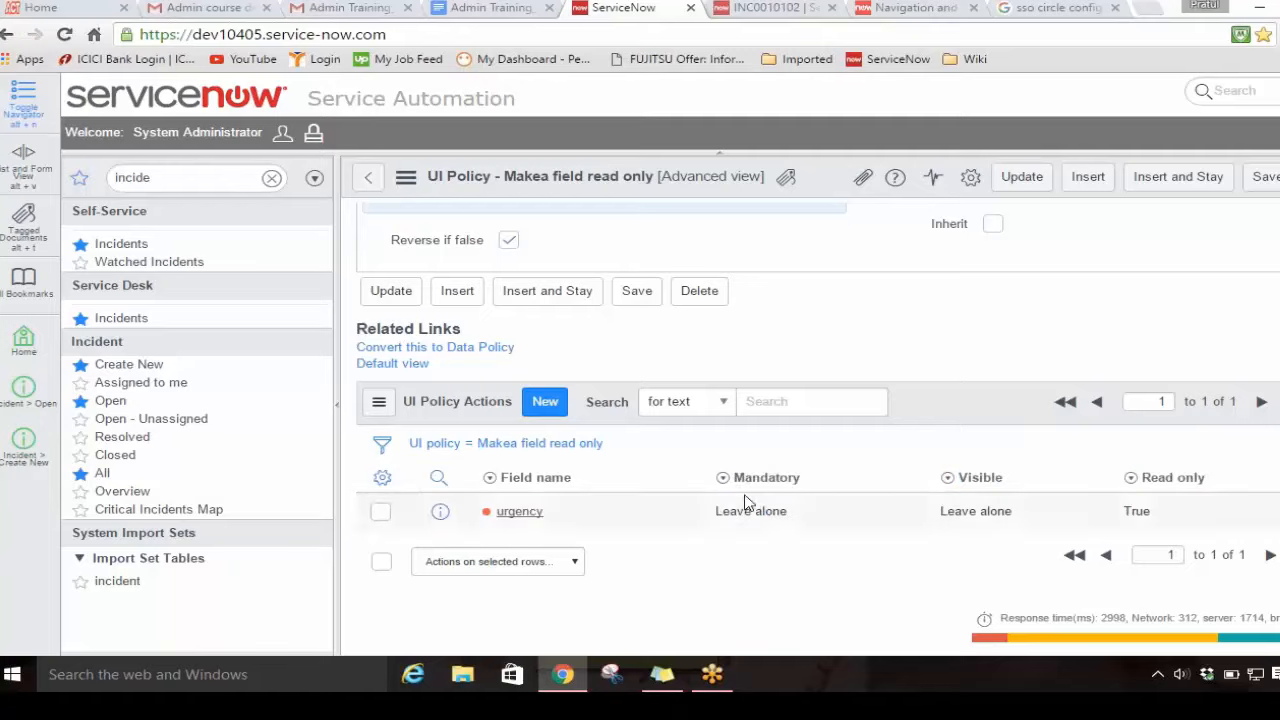
mouse_move(1160, 488)
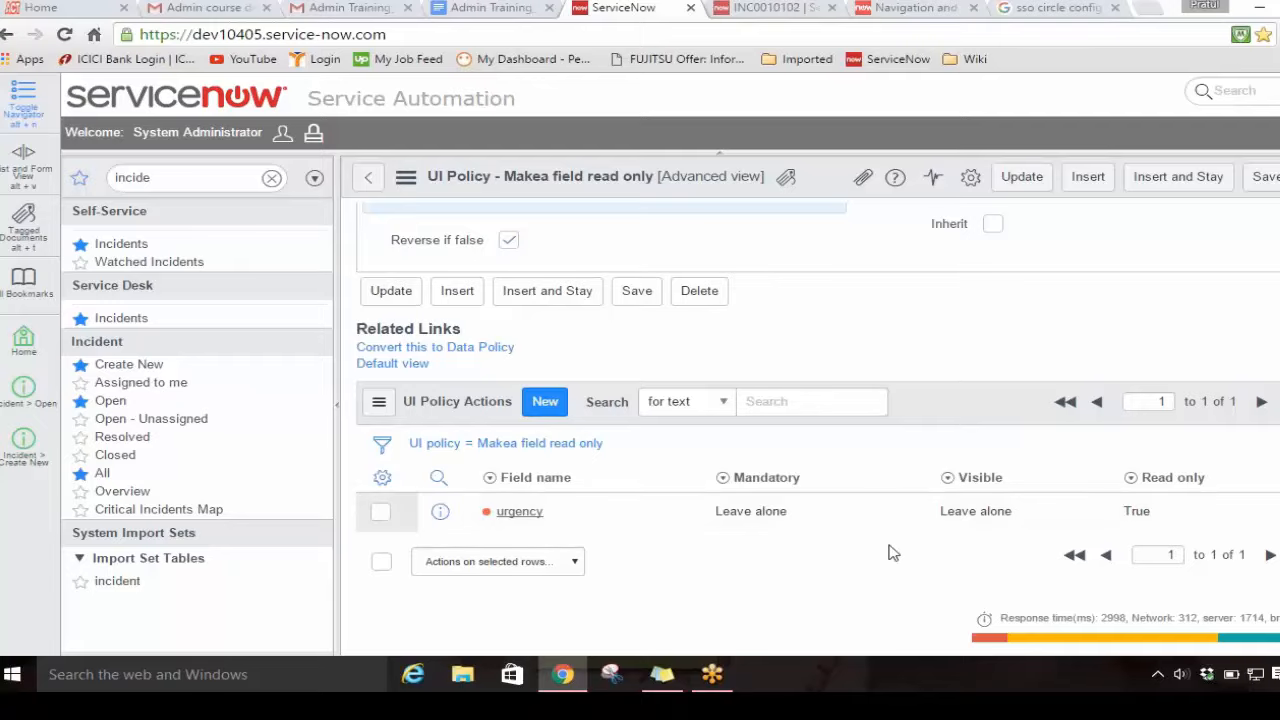
scroll(893, 553, up, 6)
scroll(890, 555, down, 4)
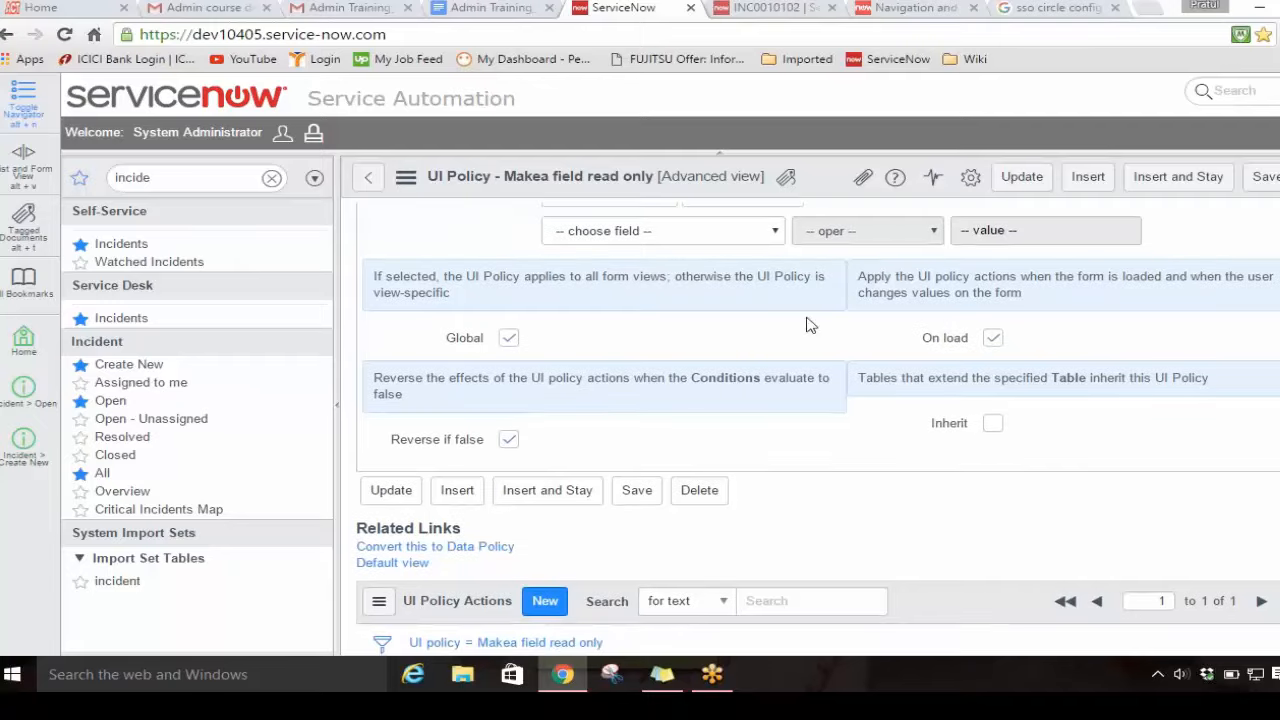
Step: Check whether Urgency can still be edited on the open incident and reload the incident form
click(775, 10)
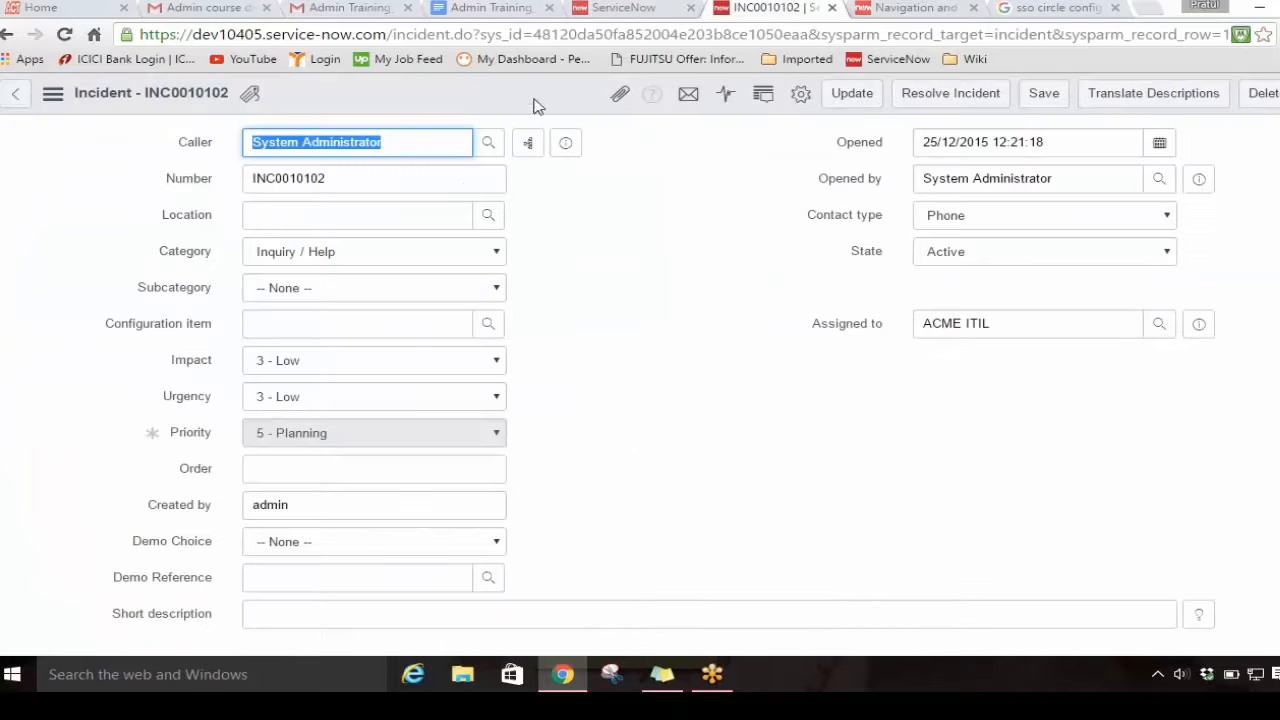
click(380, 401)
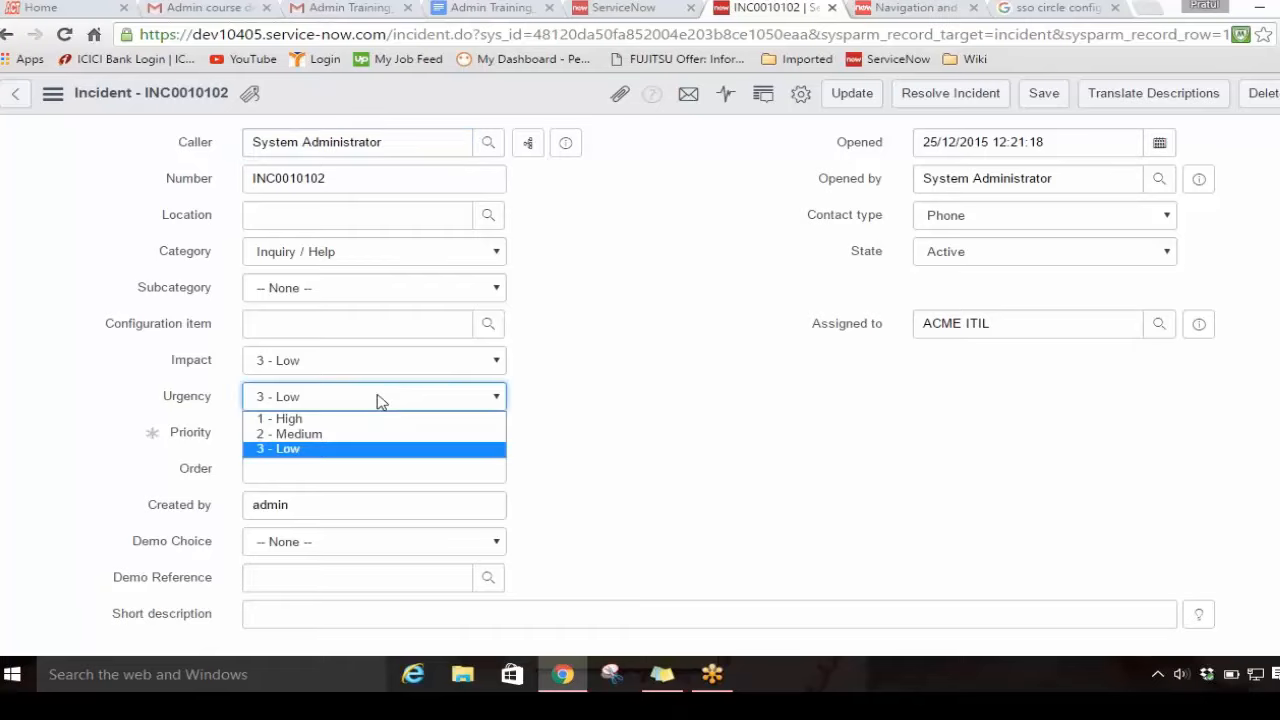
click(380, 400)
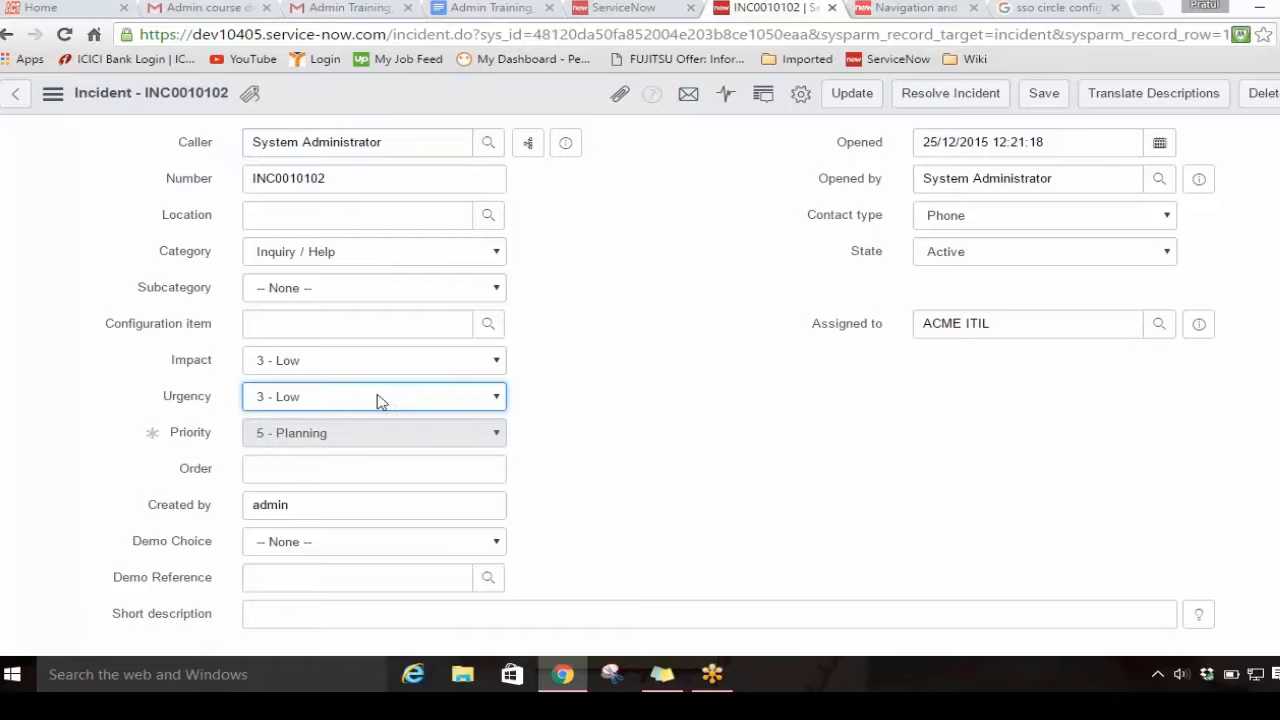
right_click(421, 93)
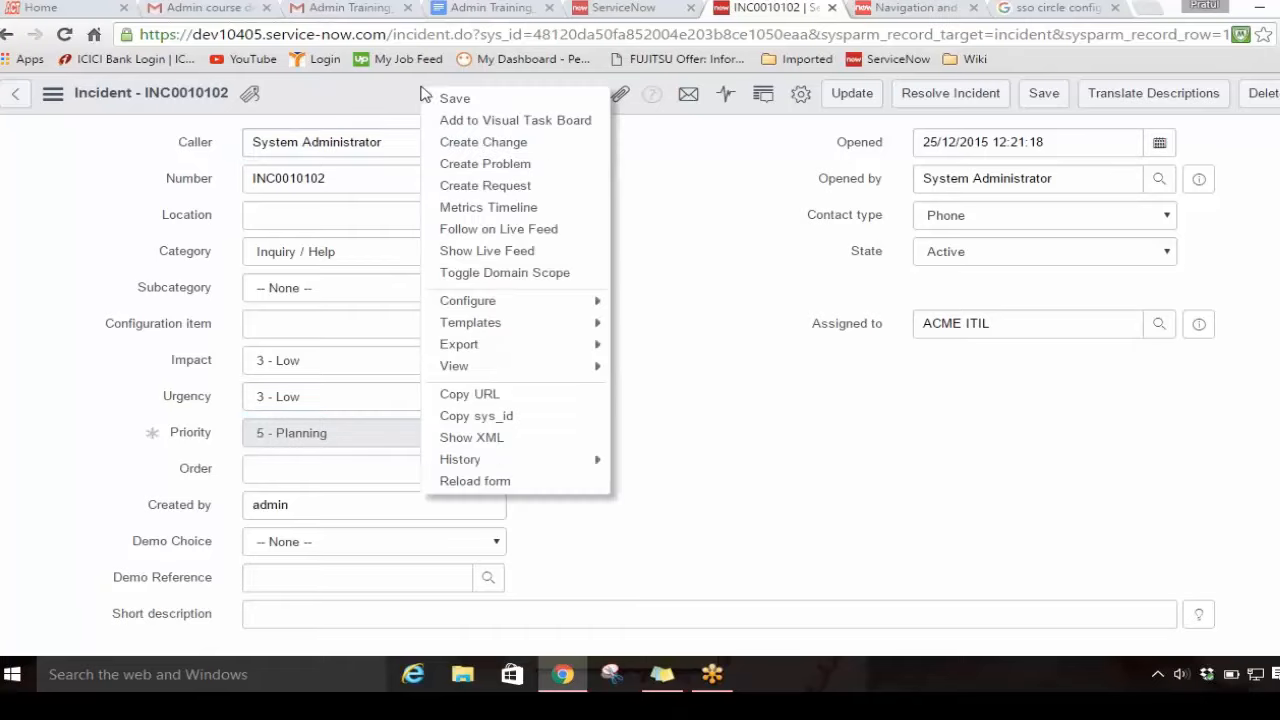
click(473, 481)
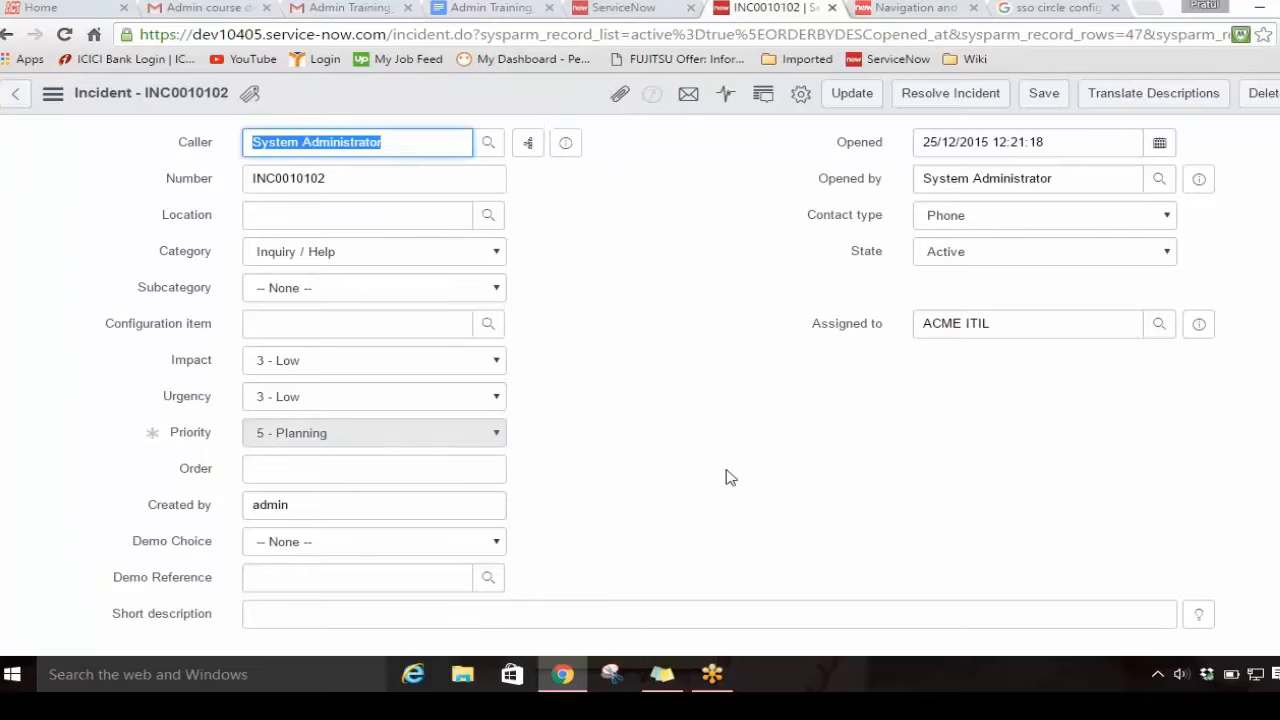
Step: Go back to the UI policy and recheck its conditions, Global and On load settings, and urgency action
click(645, 10)
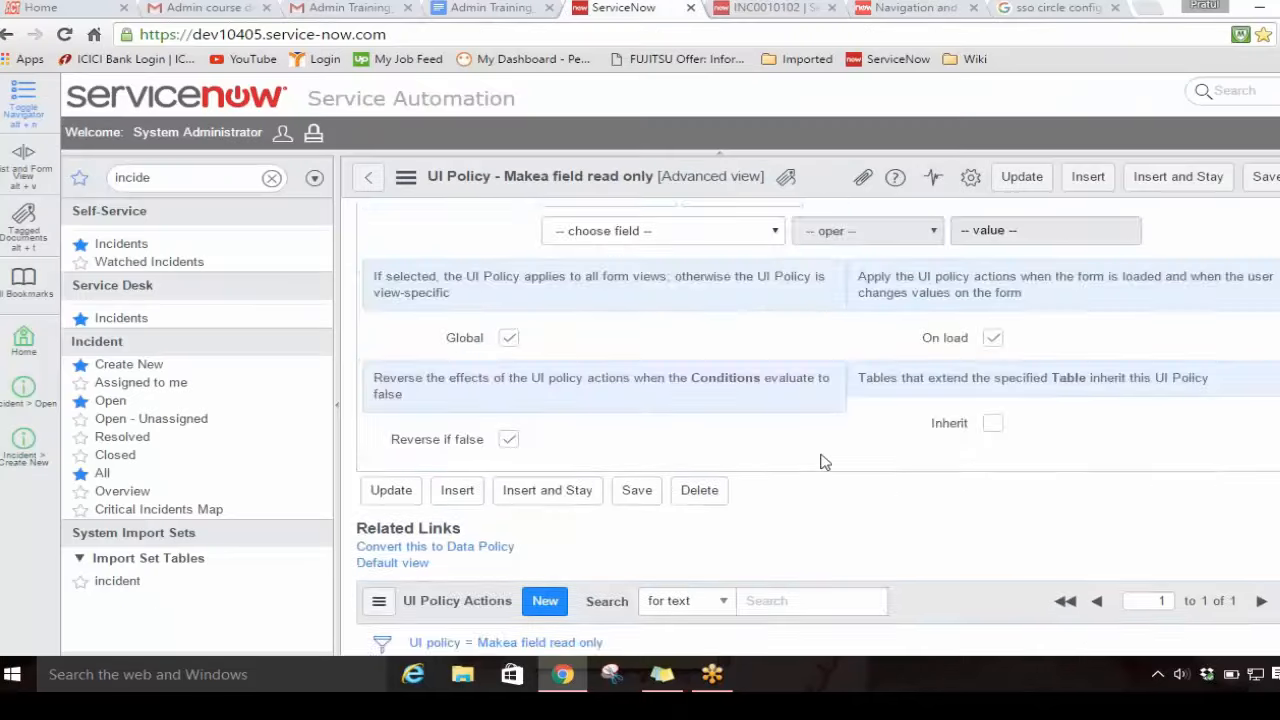
scroll(820, 462, down, 2)
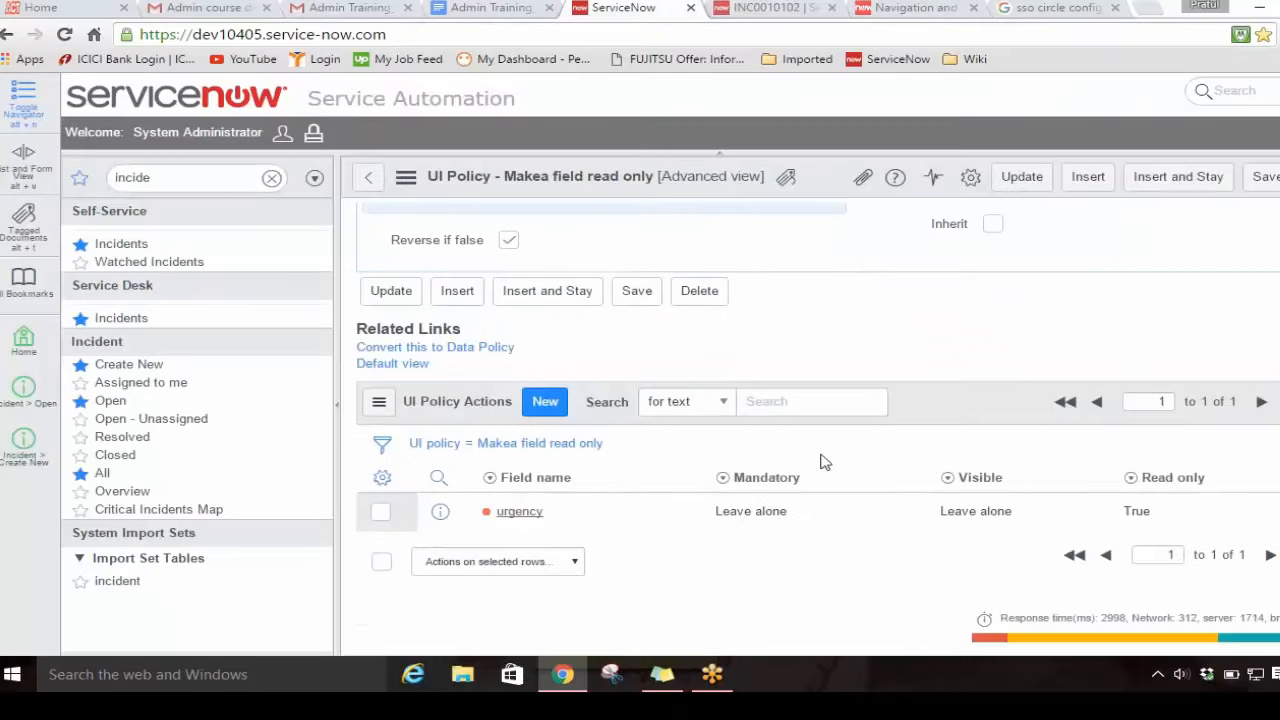
scroll(822, 462, up, 5)
scroll(822, 462, down, 3)
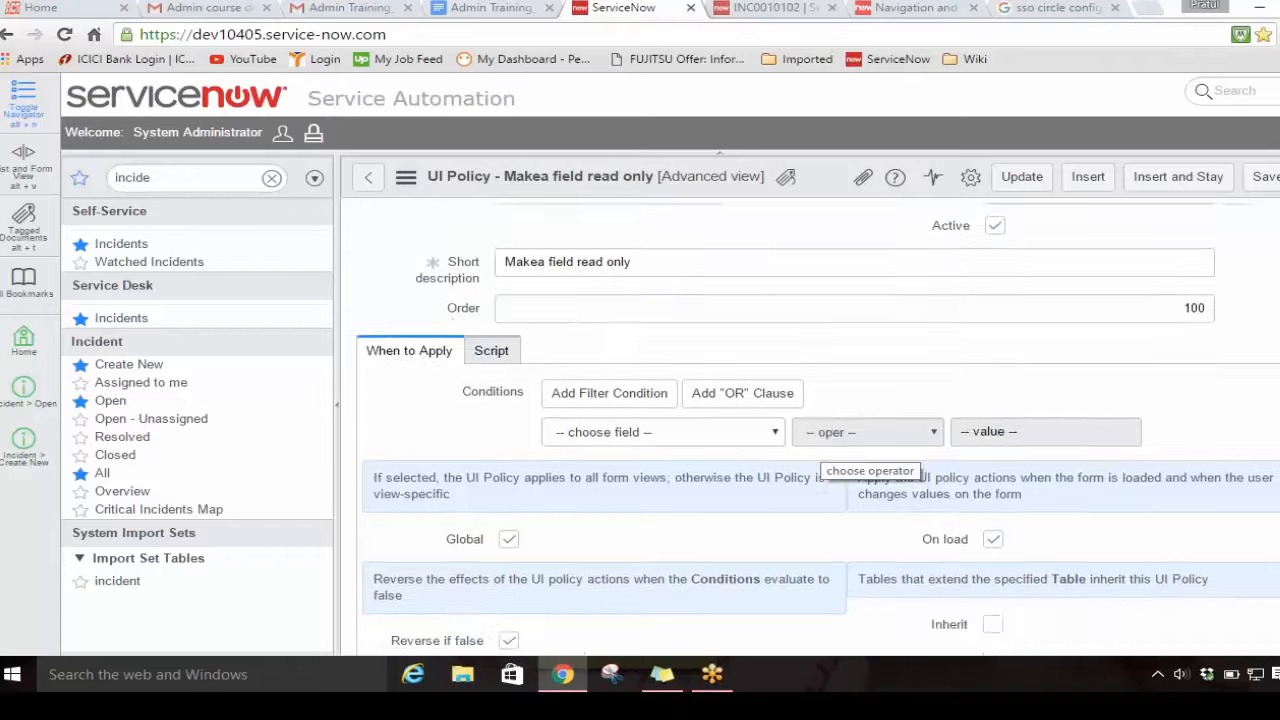
scroll(822, 462, down, 2)
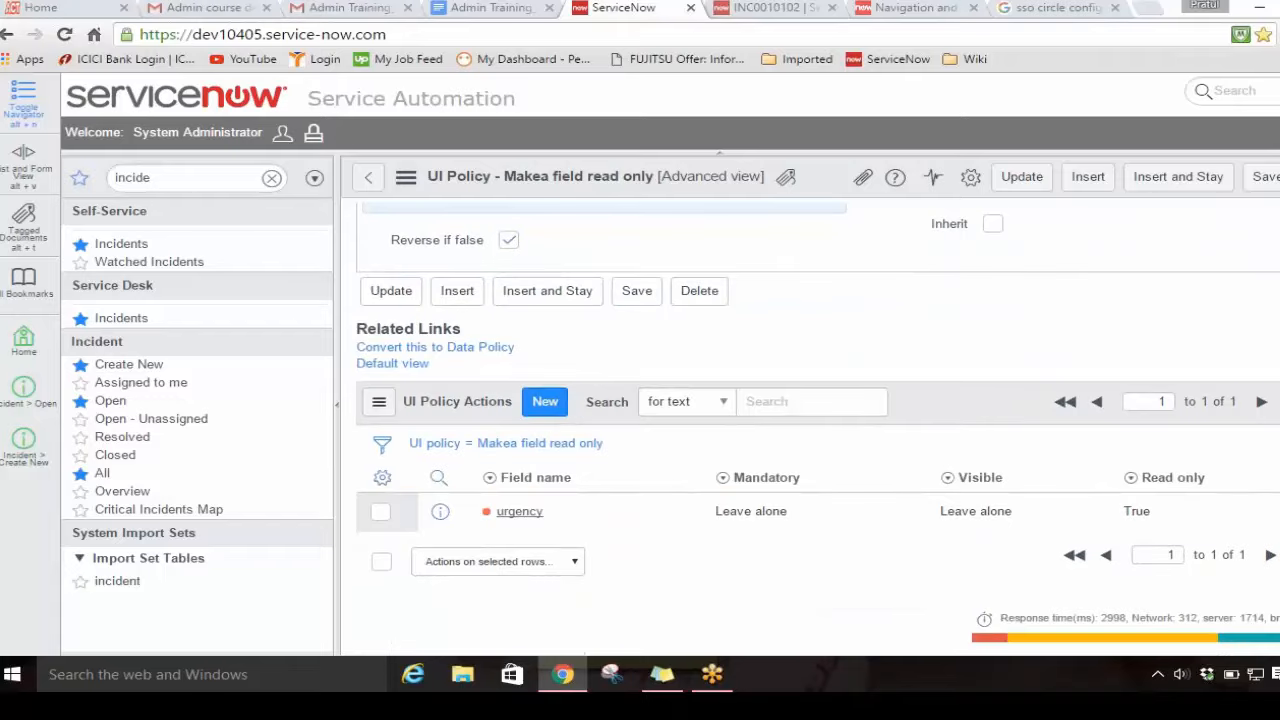
scroll(818, 430, up, 6)
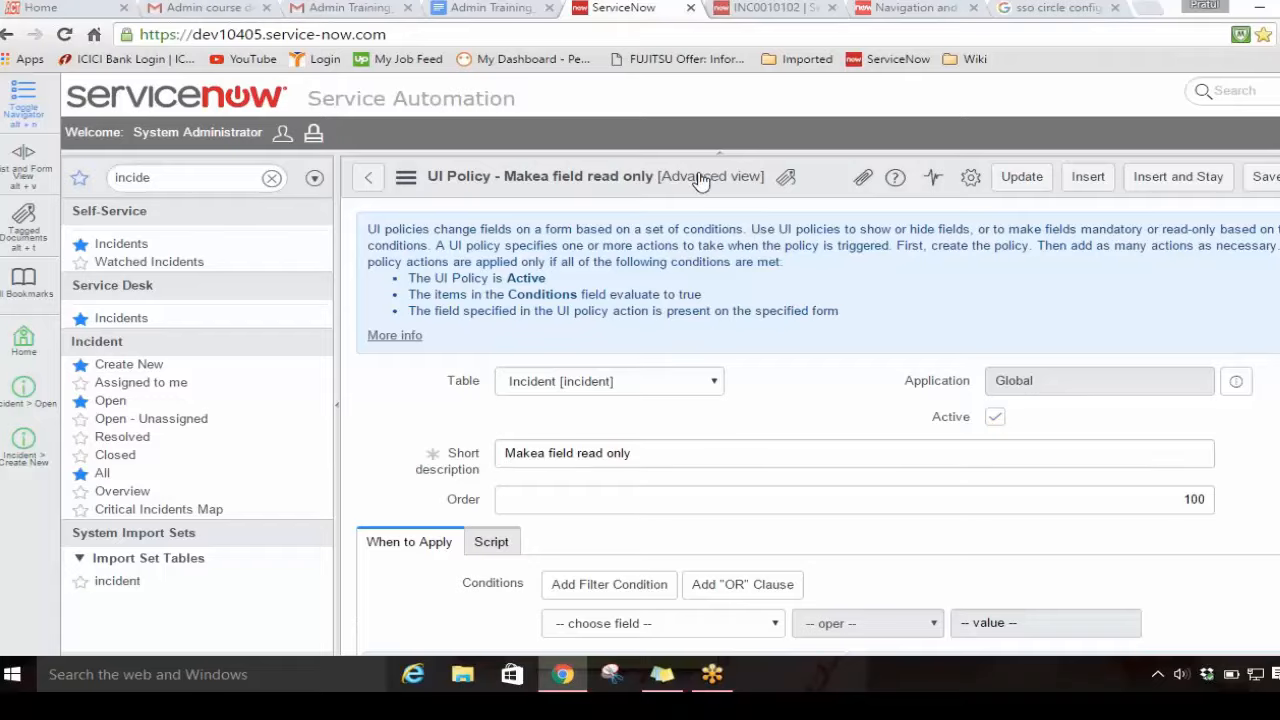
Step: Reload the incident form again to recheck how the policy affects the Urgency field
click(762, 10)
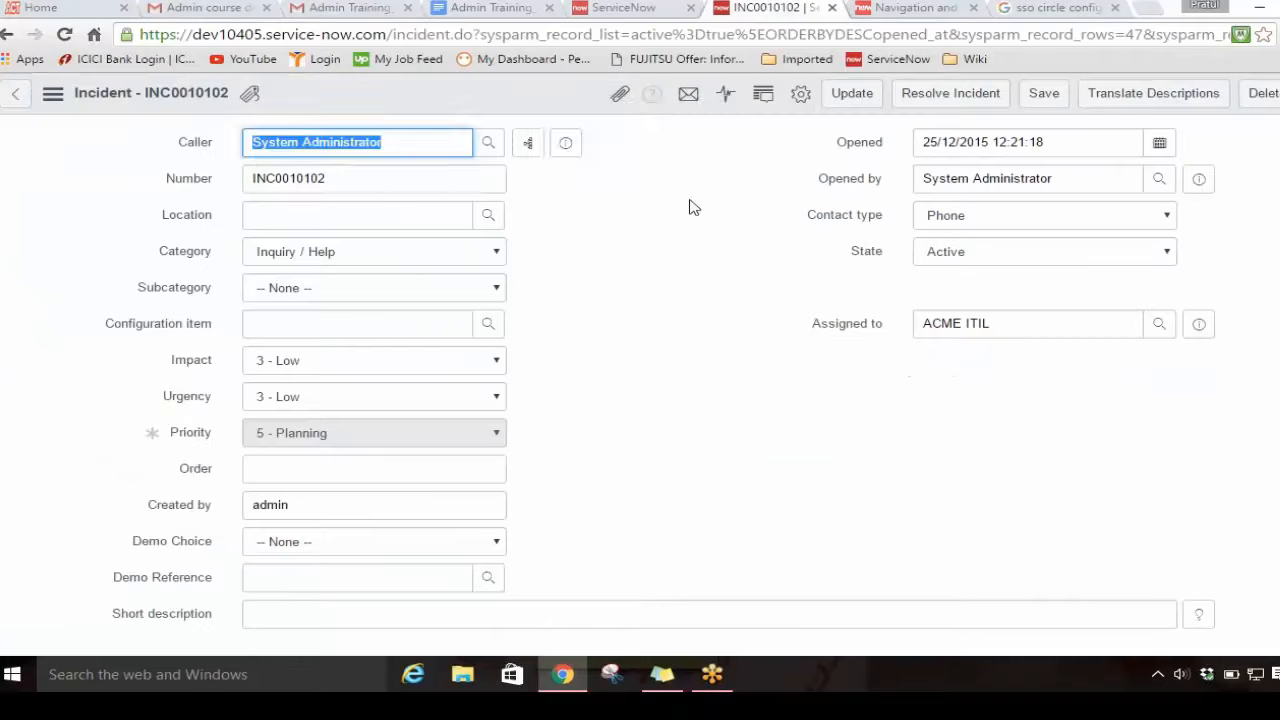
right_click(543, 100)
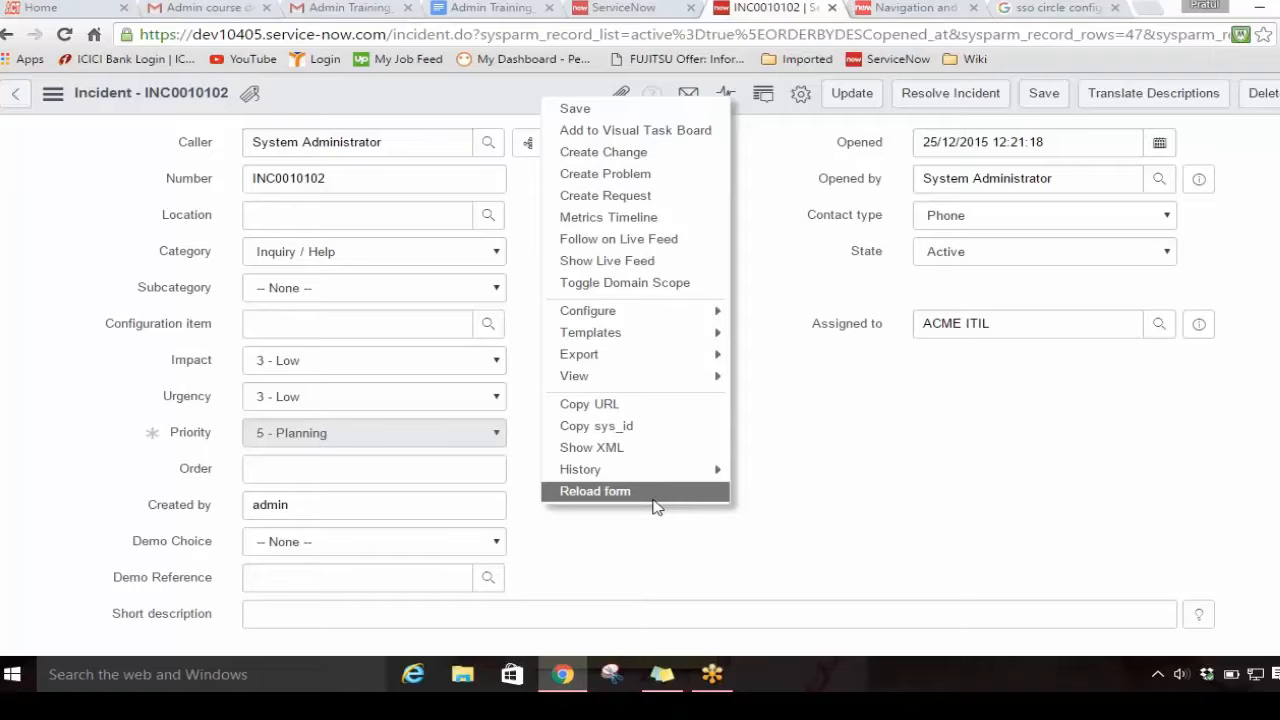
click(653, 497)
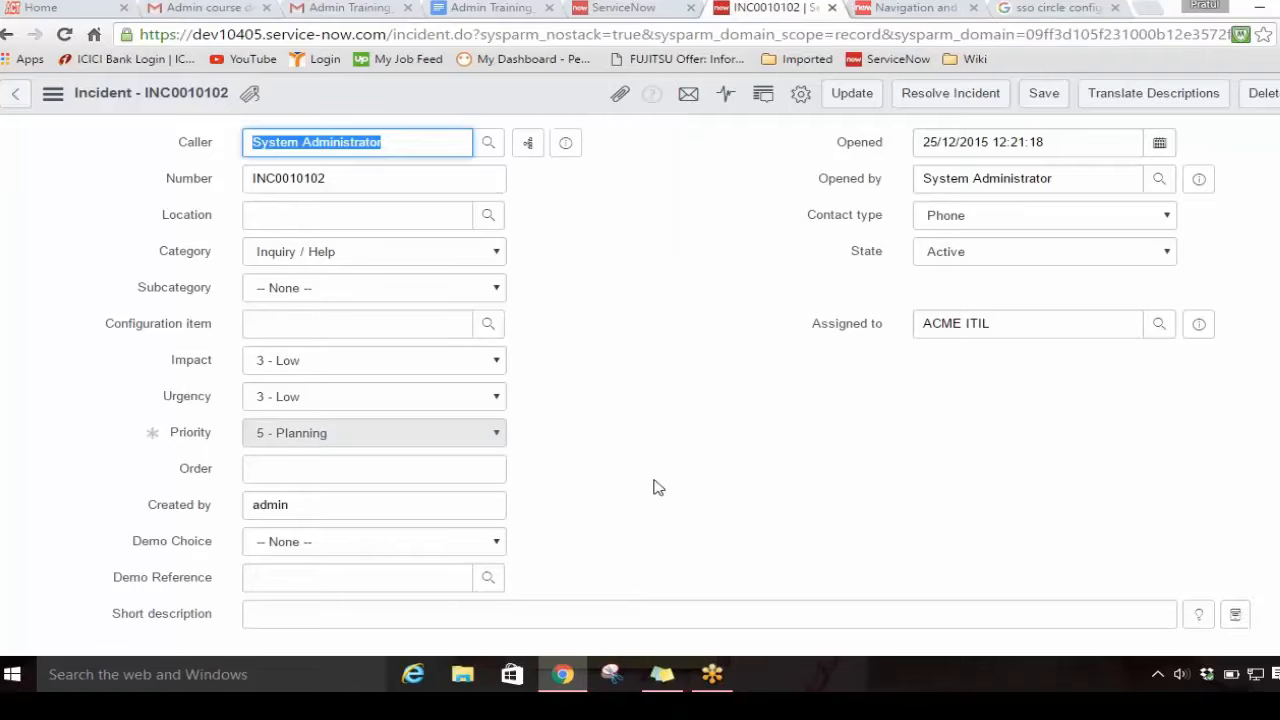
Step: Return to the "Makea field read only" policy and open its urgency action record
click(616, 8)
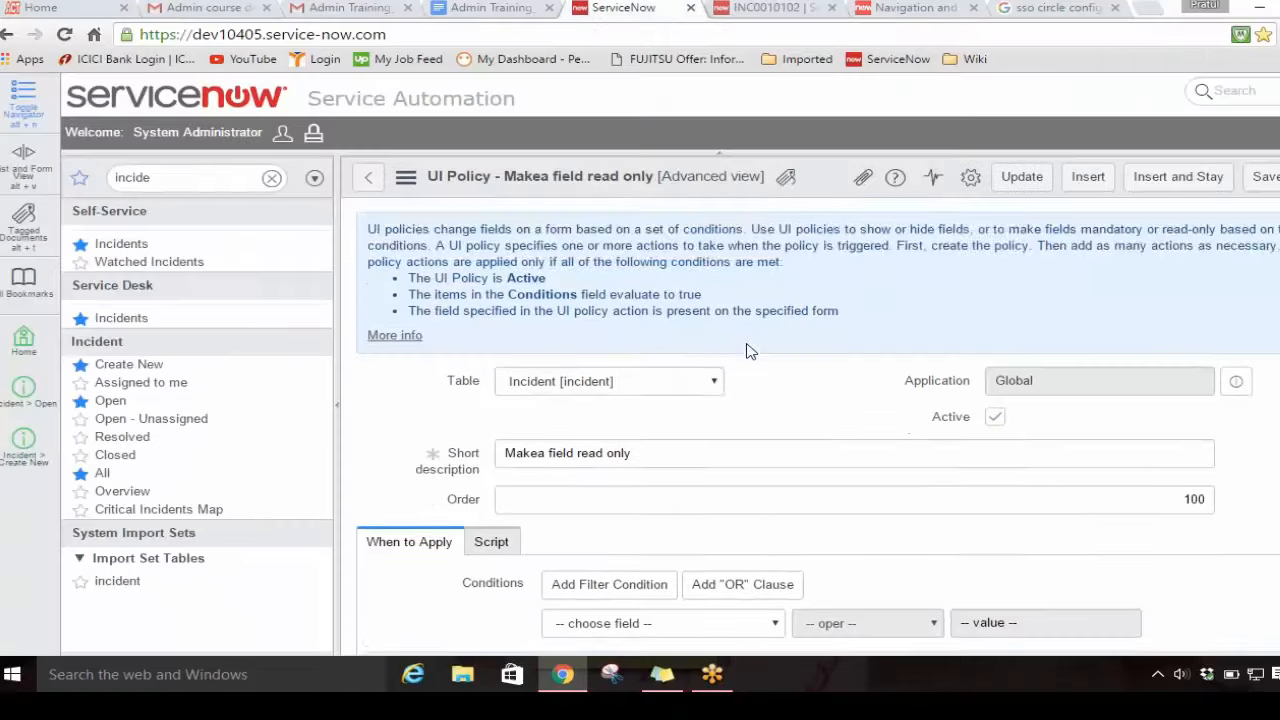
scroll(750, 350, down, 5)
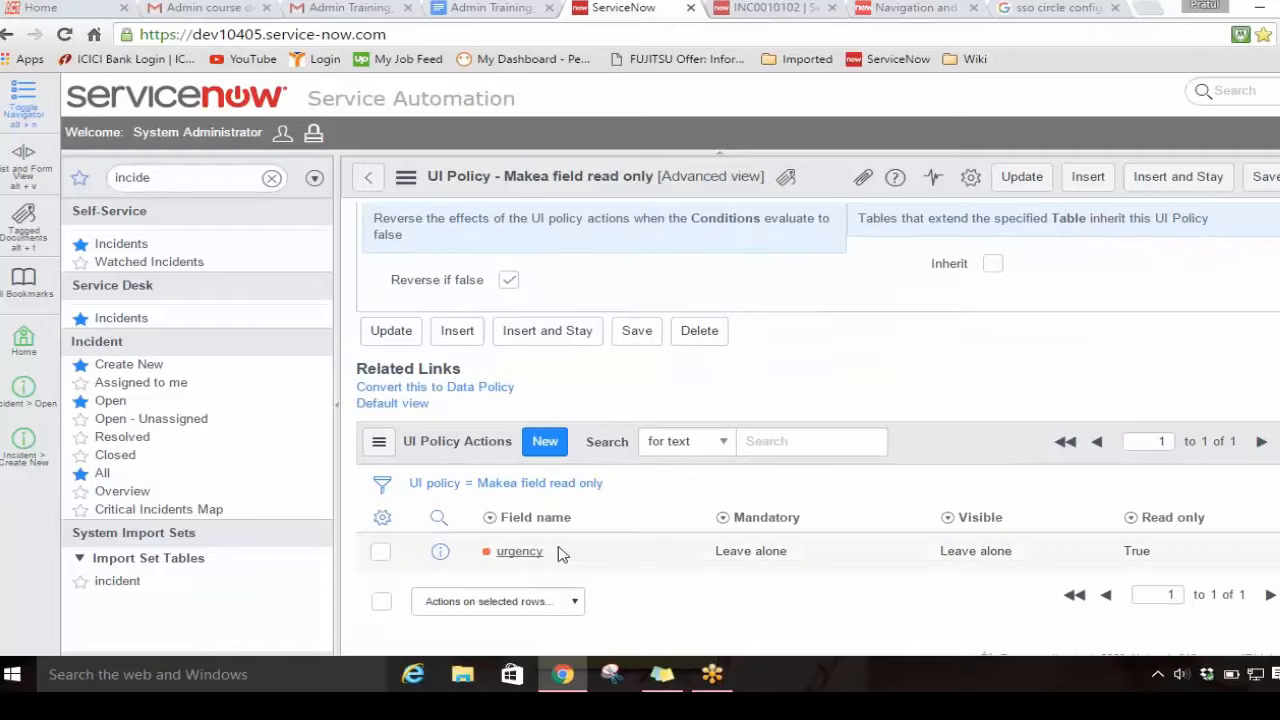
click(560, 554)
double_click(560, 554)
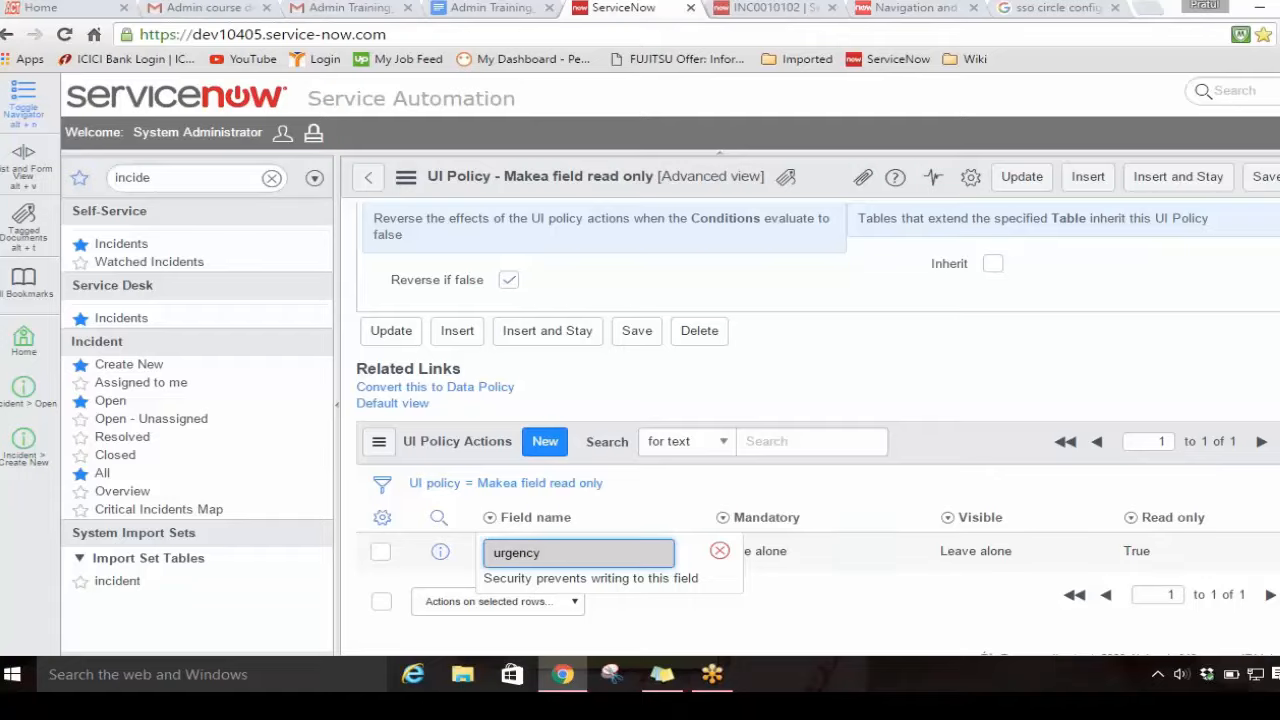
click(440, 551)
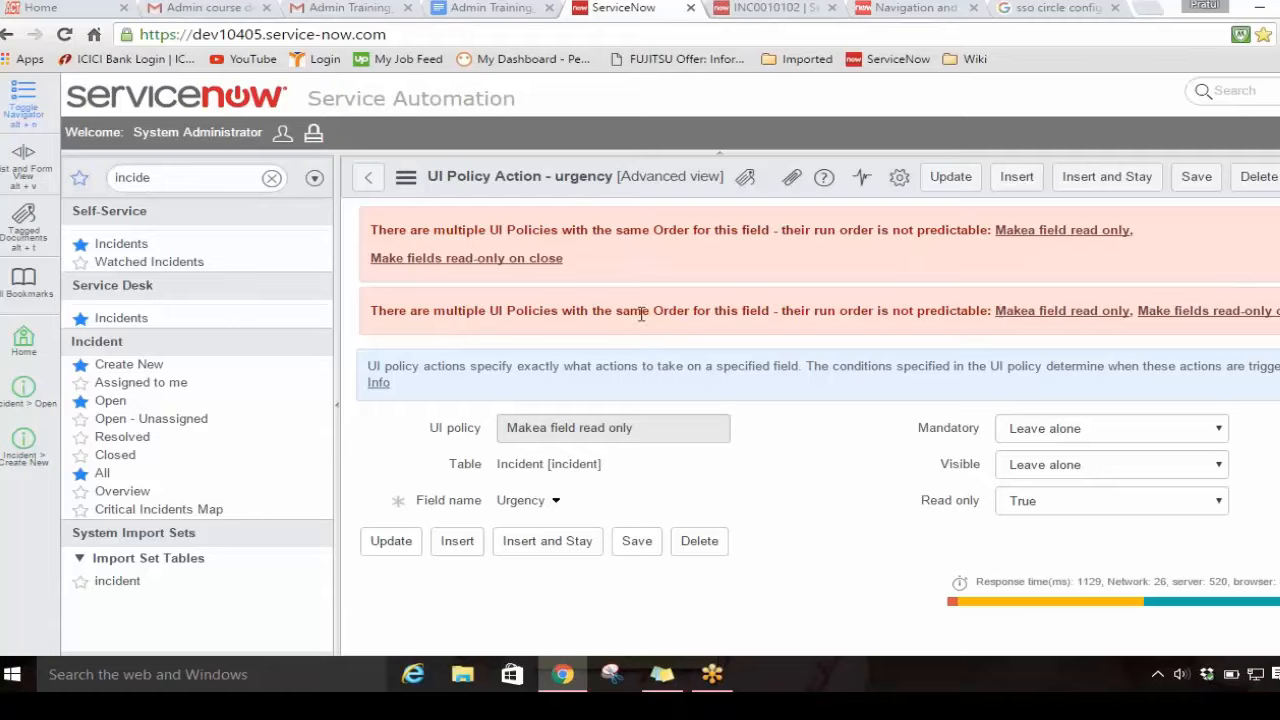
Step: Change the policy action's field name to Short description and update the record
click(557, 502)
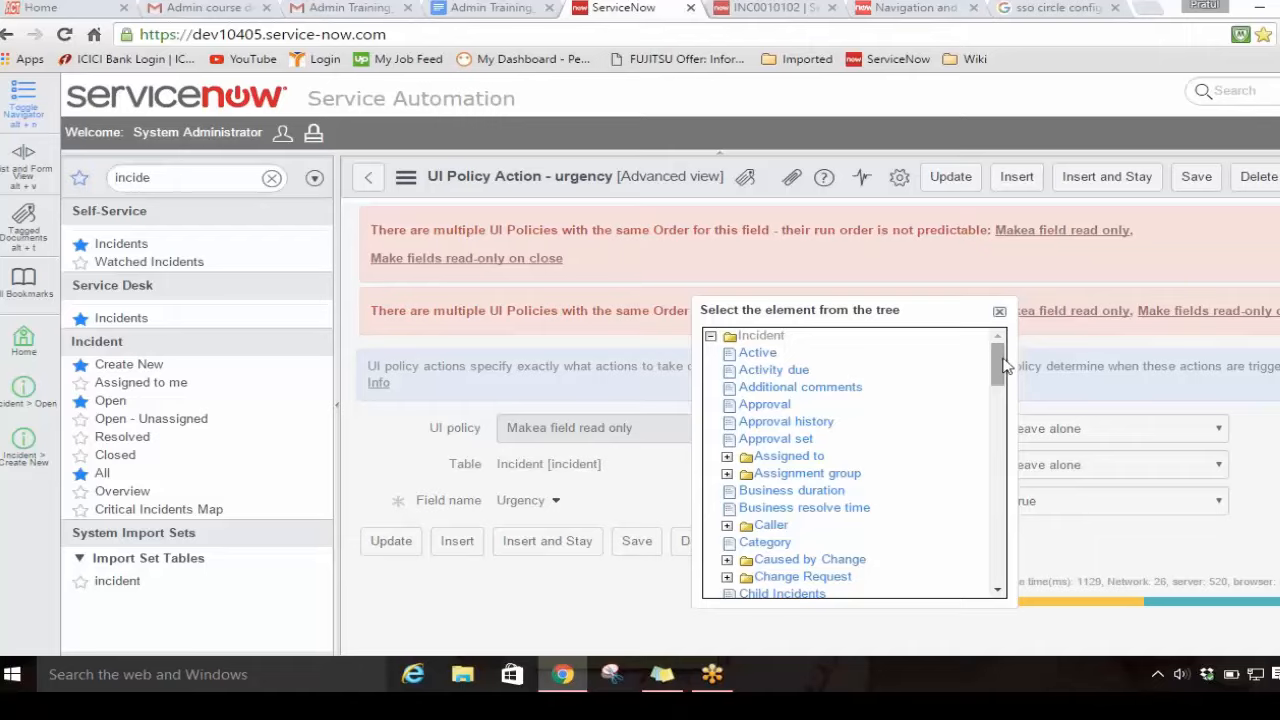
drag(1004, 367, 1006, 513)
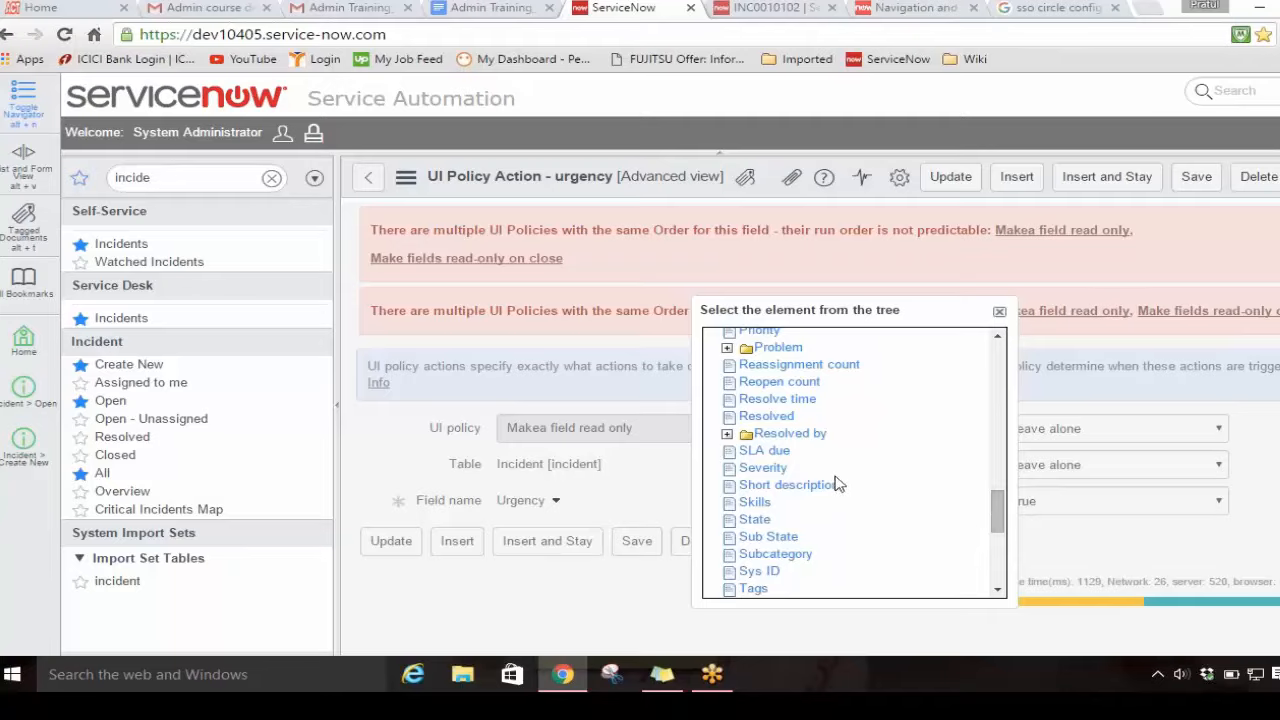
click(800, 485)
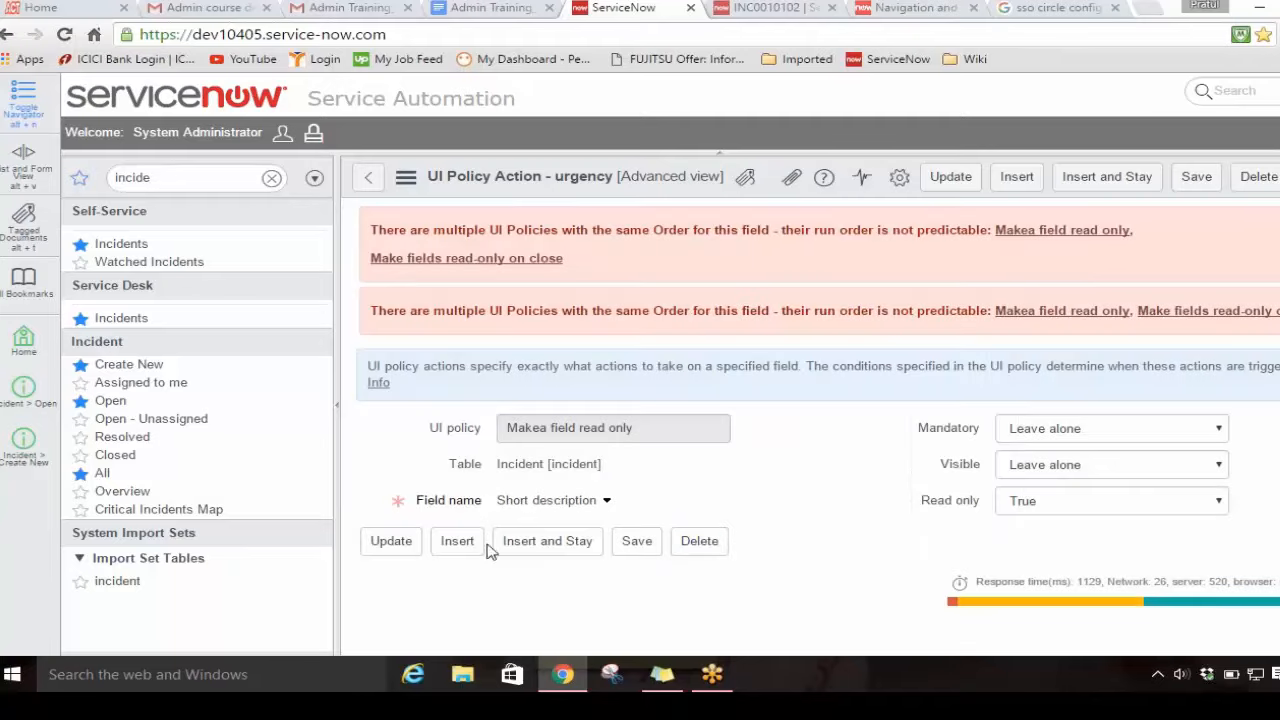
click(395, 548)
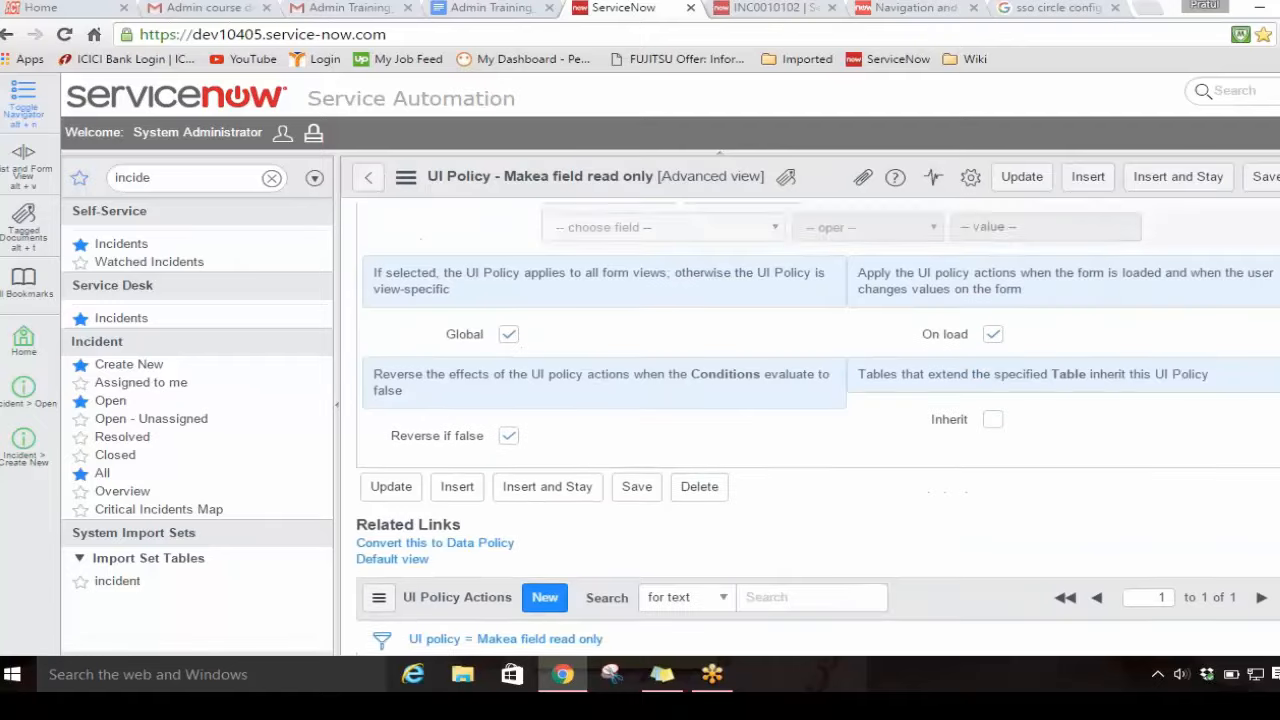
Step: Reload the incident form and inspect the Short description field for the policy's effect
click(740, 8)
right_click(530, 90)
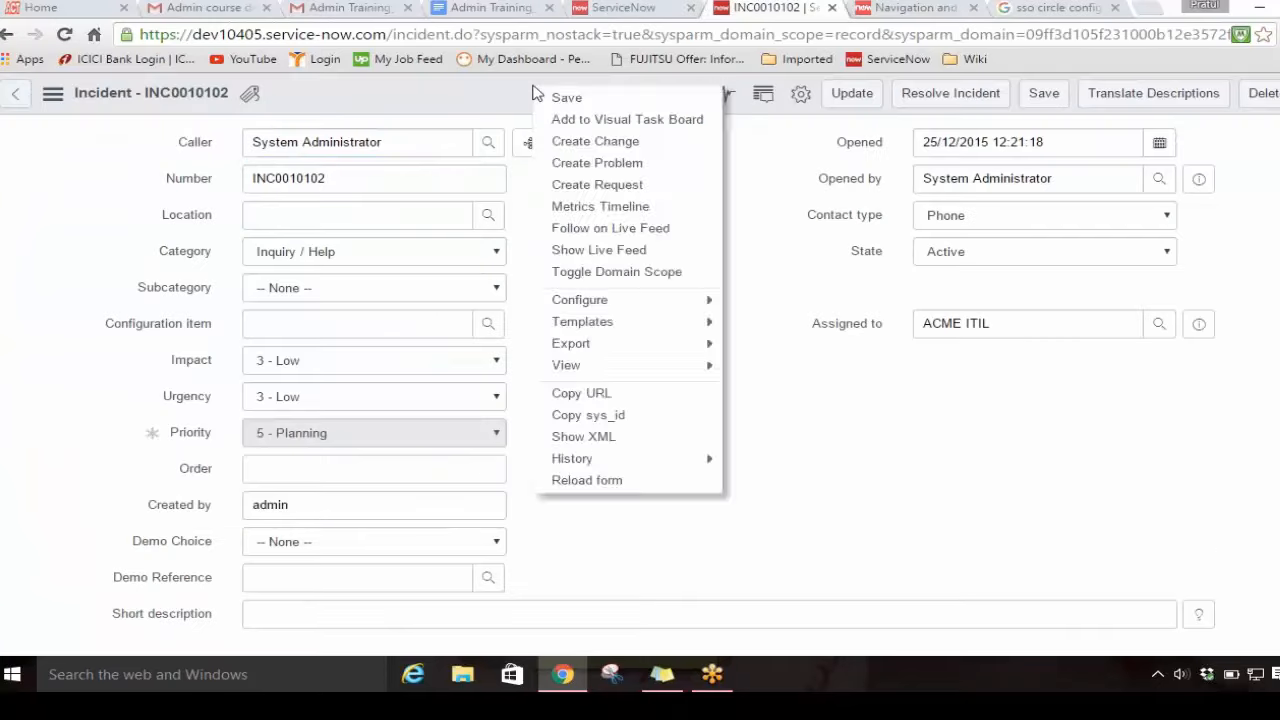
click(622, 484)
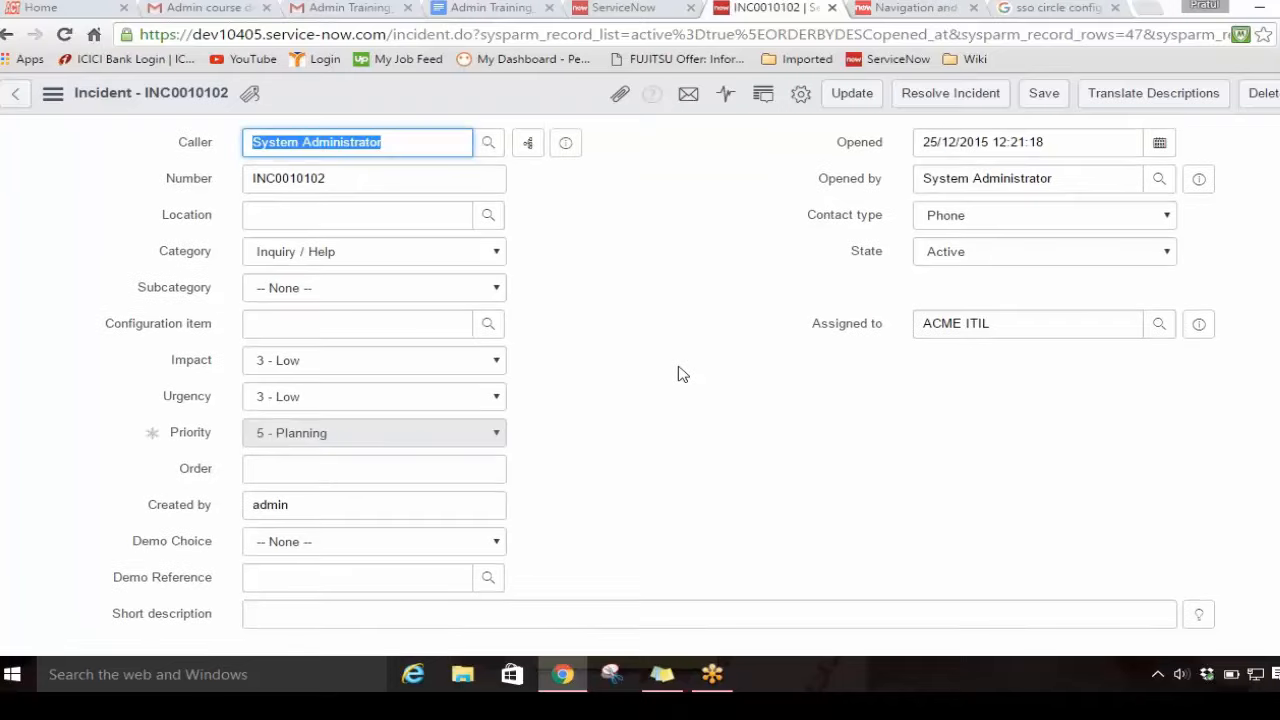
scroll(678, 373, down, 2)
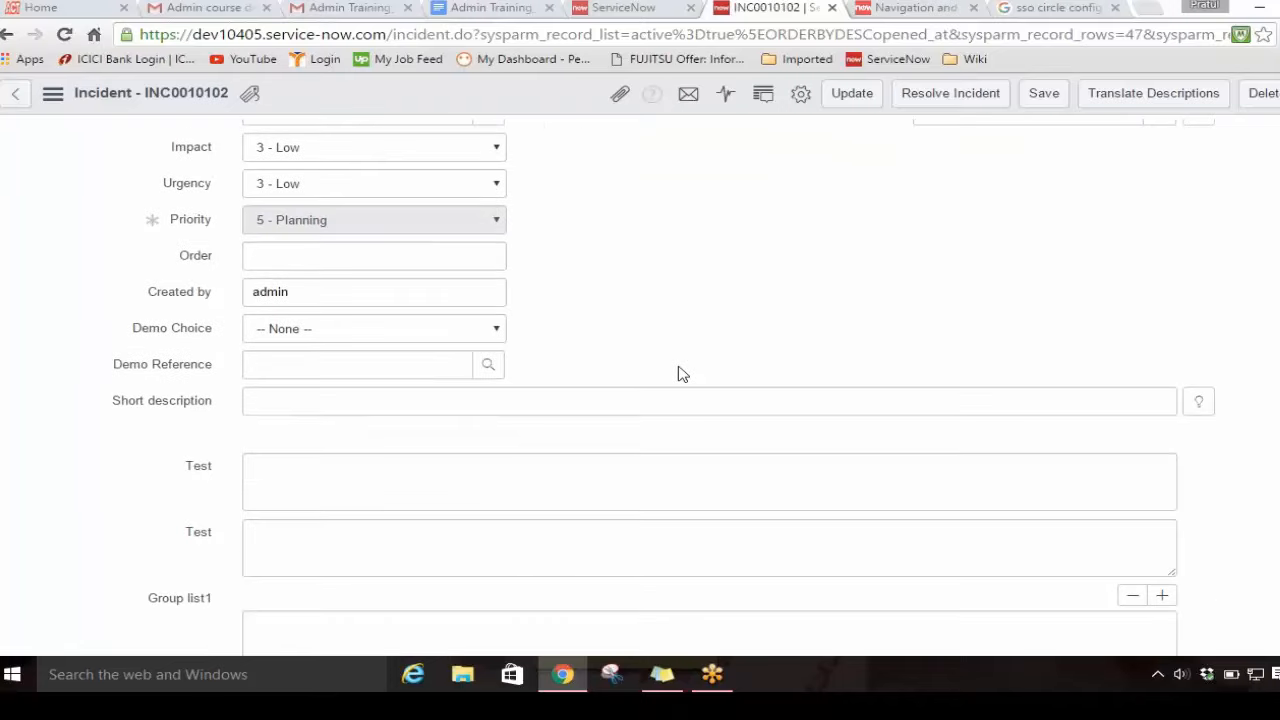
scroll(678, 373, up, 1)
Step: Back in the UI policy, set Mandatory to True for the short_description action directly in the actions list
click(645, 8)
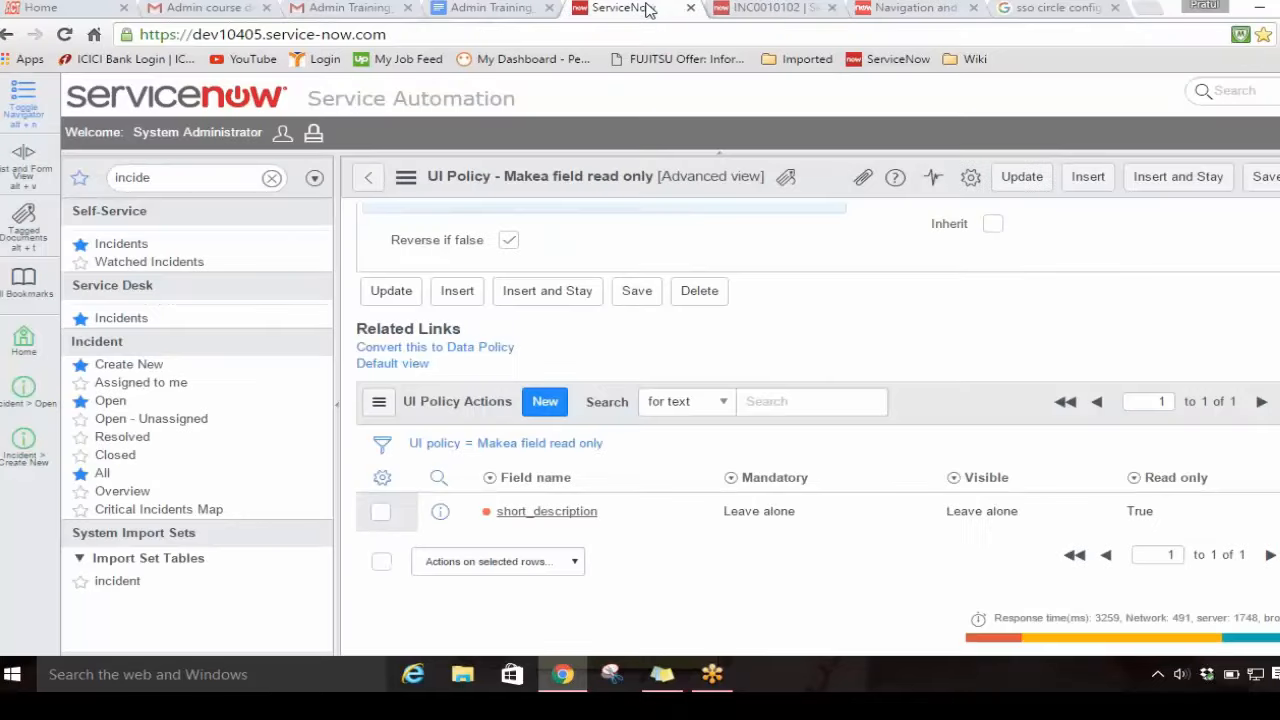
scroll(757, 334, up, 6)
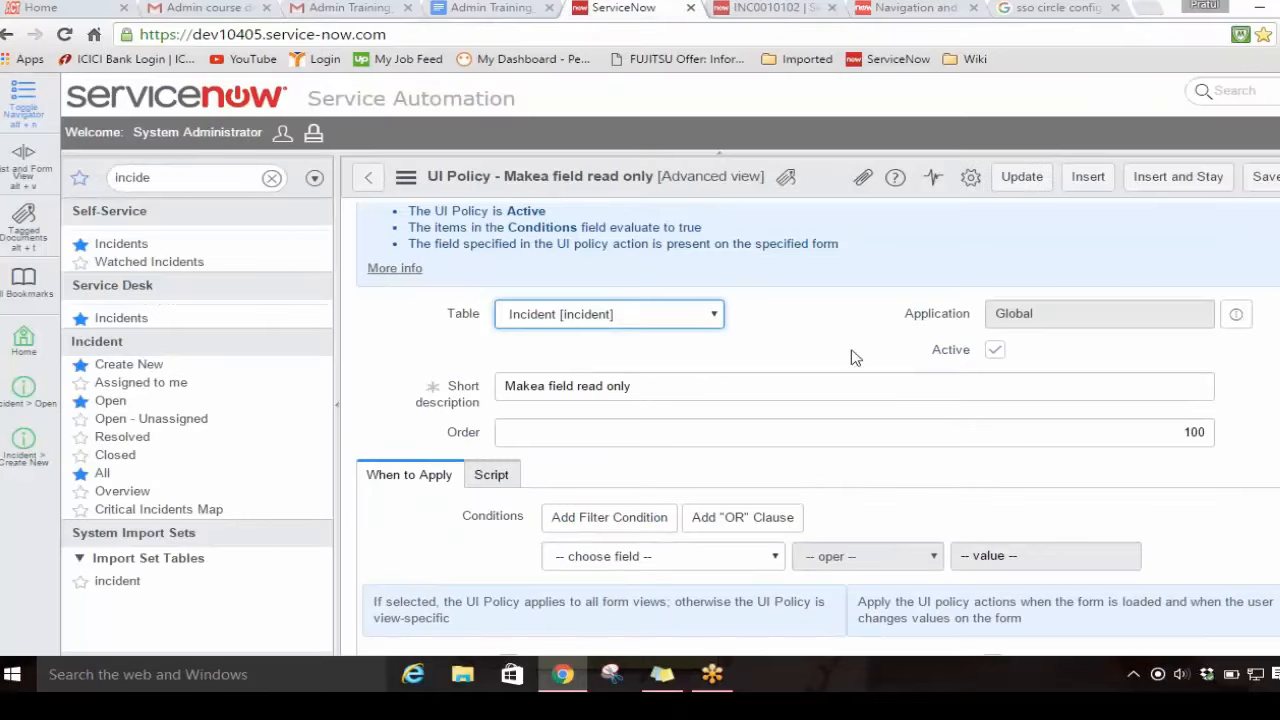
scroll(1128, 476, down, 4)
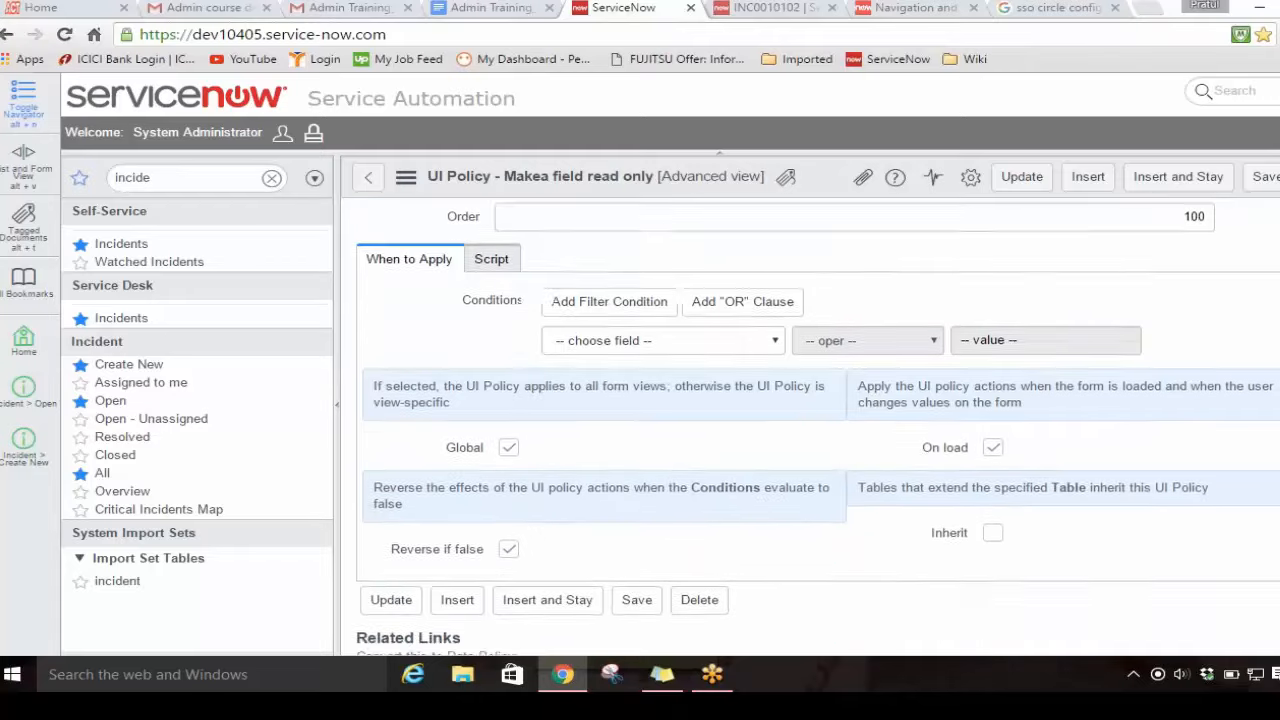
scroll(1128, 476, down, 2)
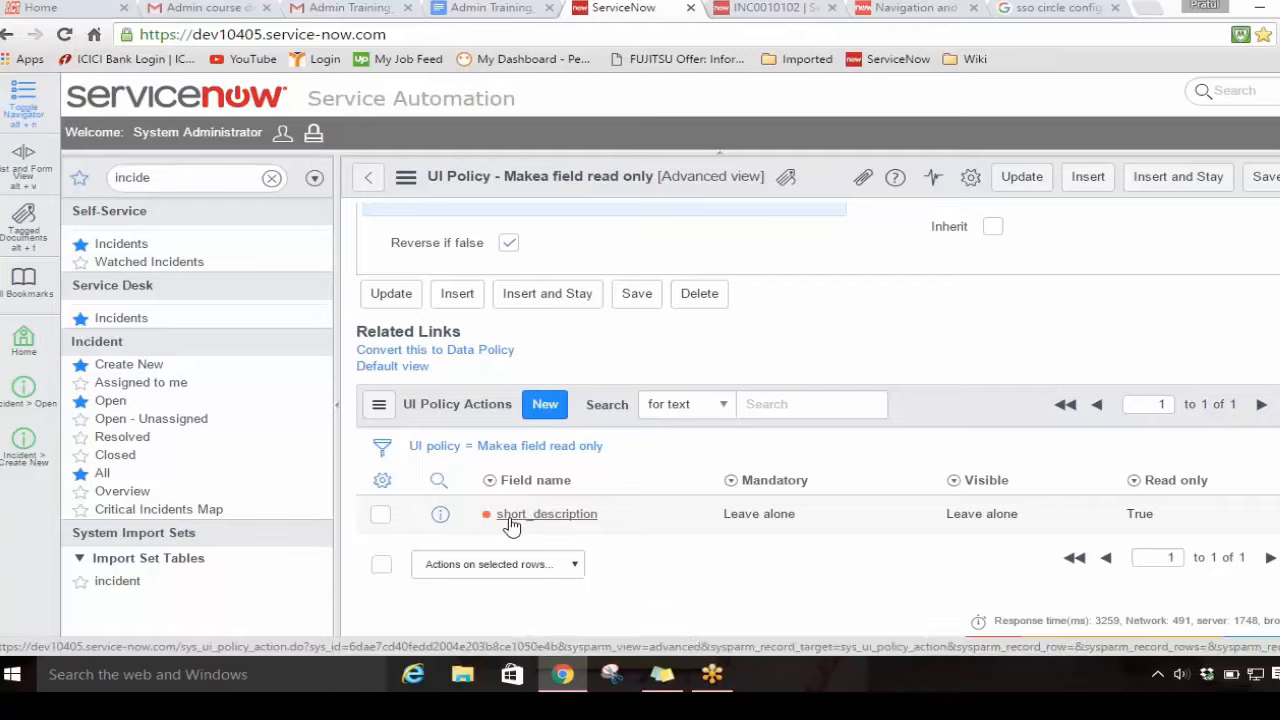
click(815, 529)
double_click(815, 529)
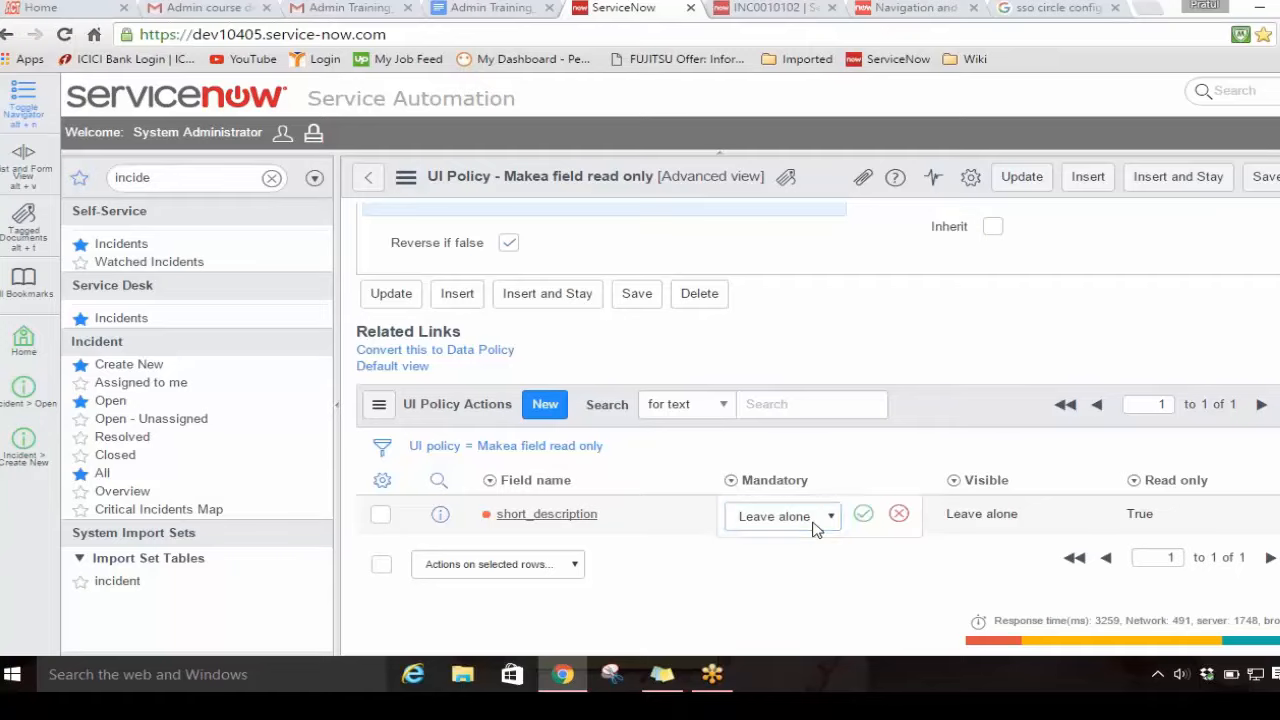
click(826, 517)
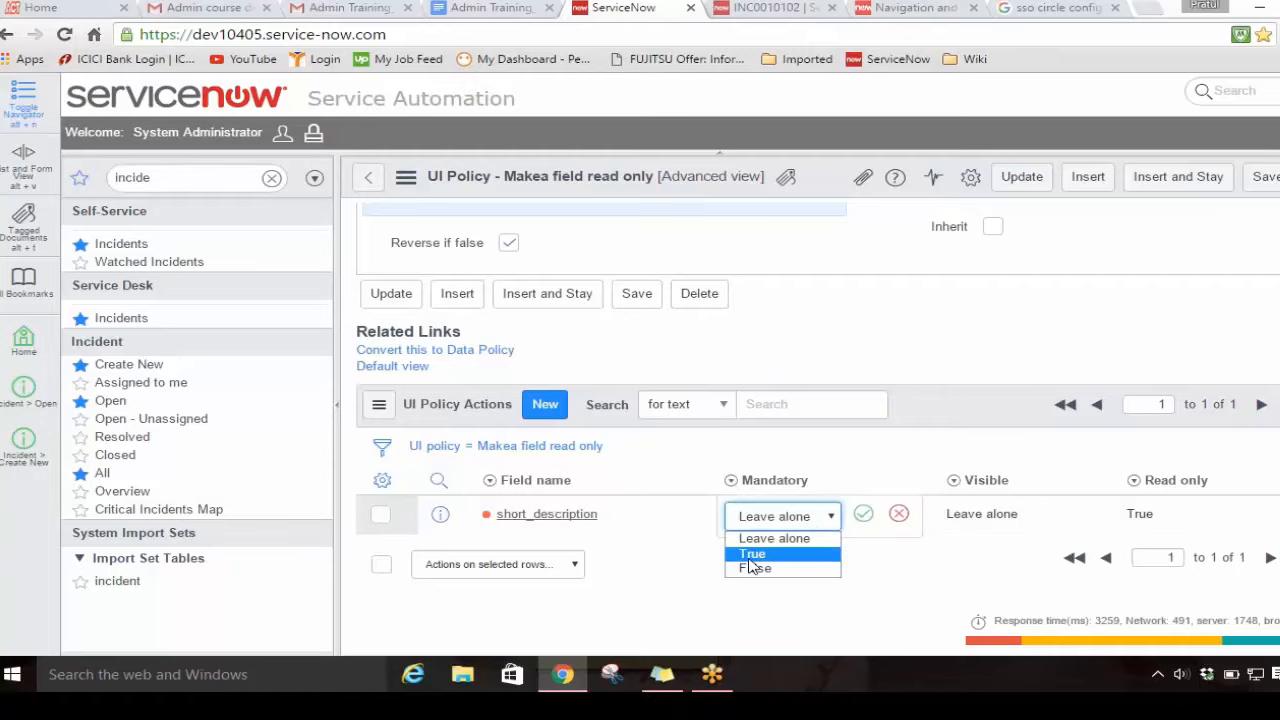
click(758, 552)
click(863, 514)
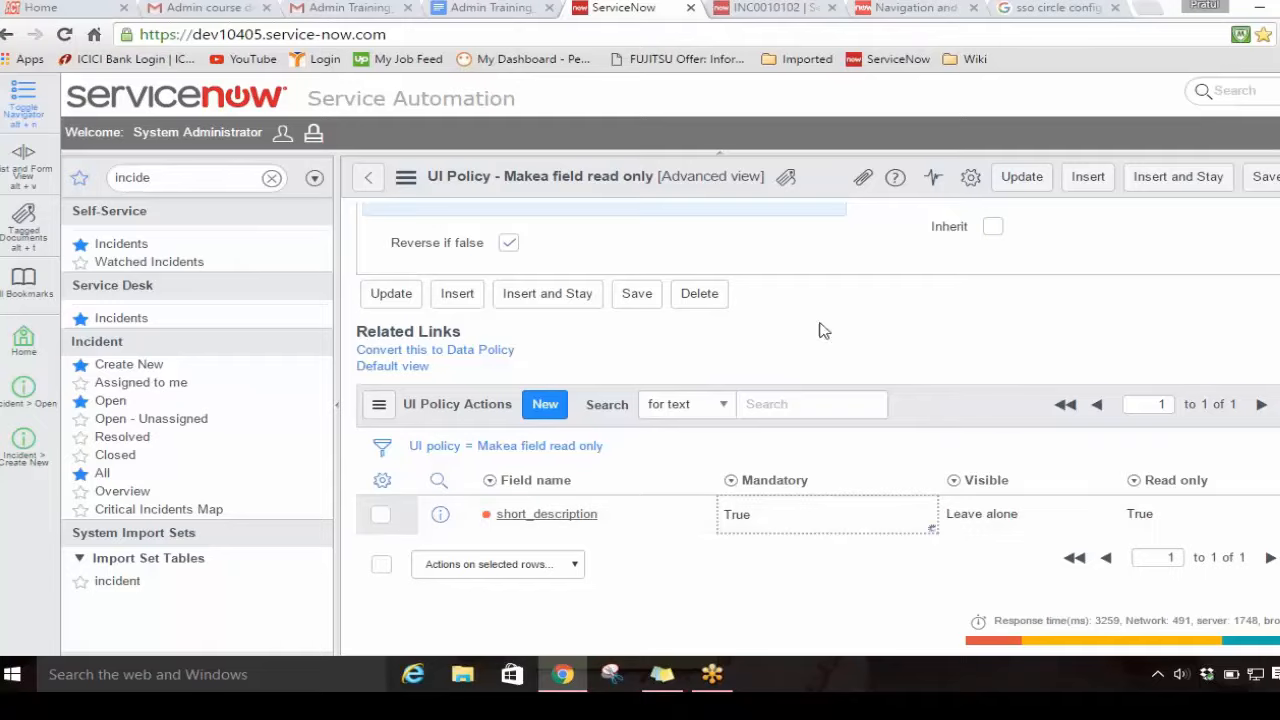
Step: Reload the incident form and check how the mandatory setting affects the Short description field
click(768, 12)
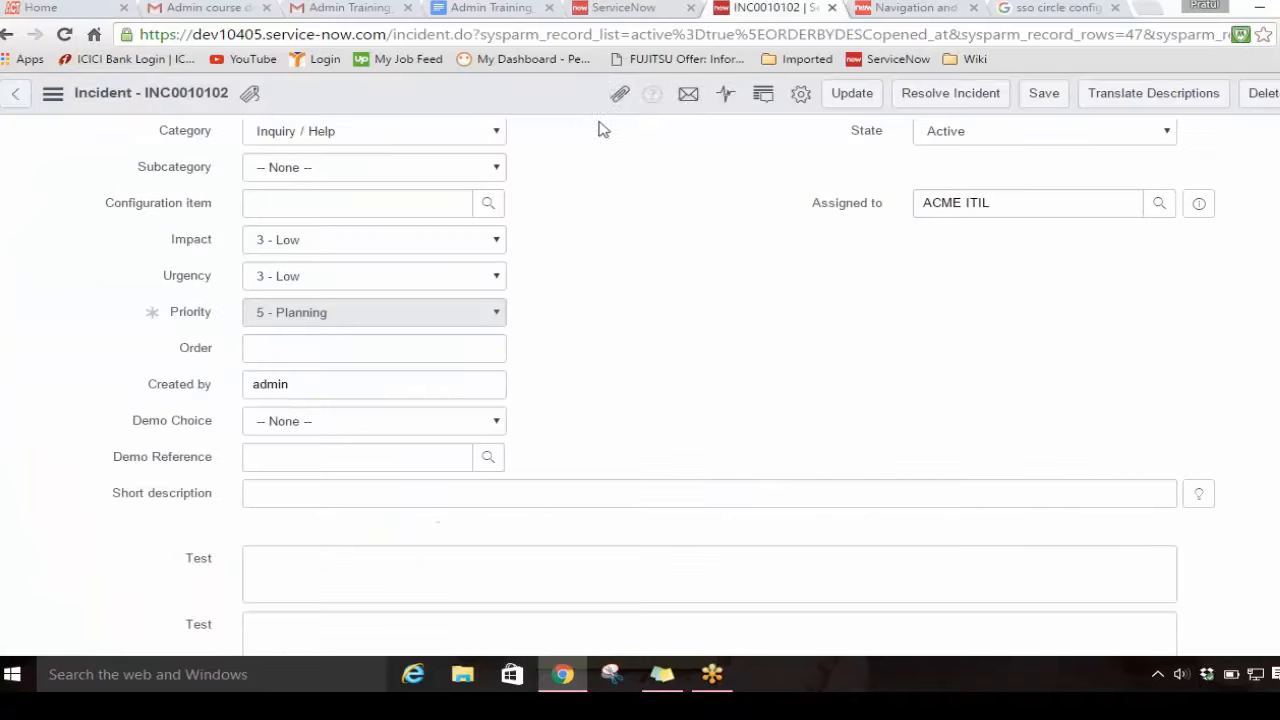
right_click(541, 102)
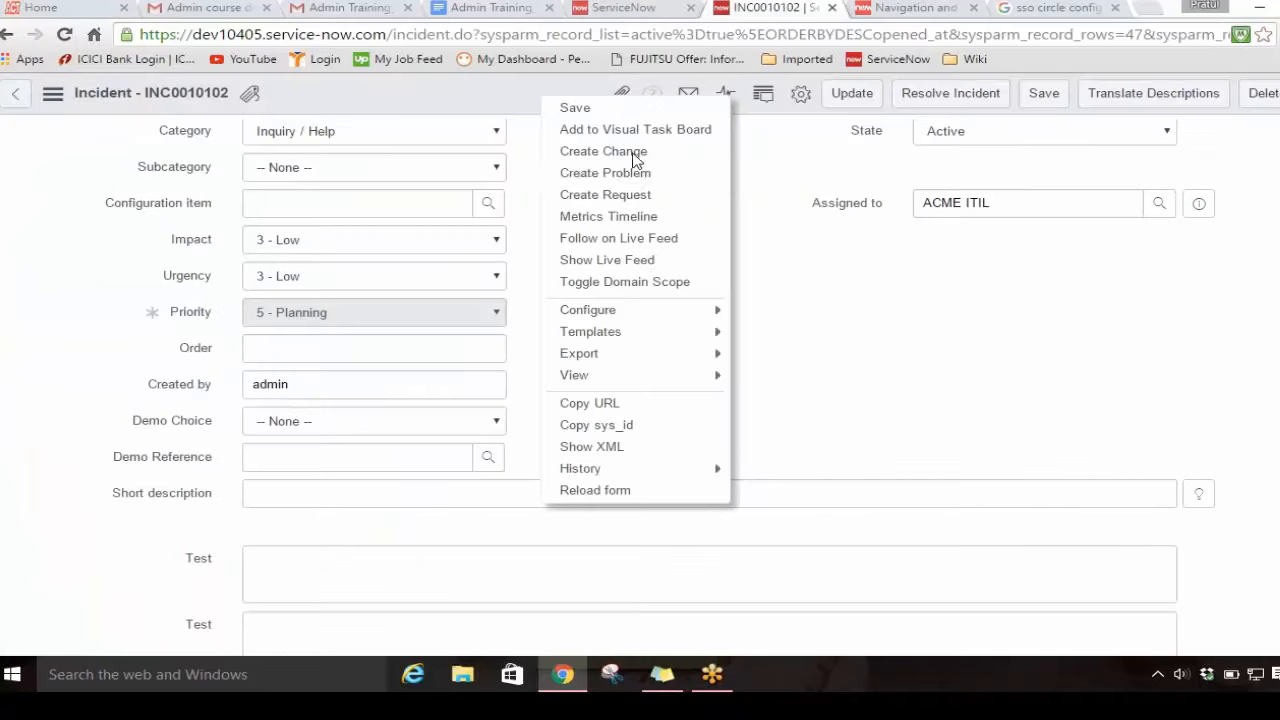
click(584, 490)
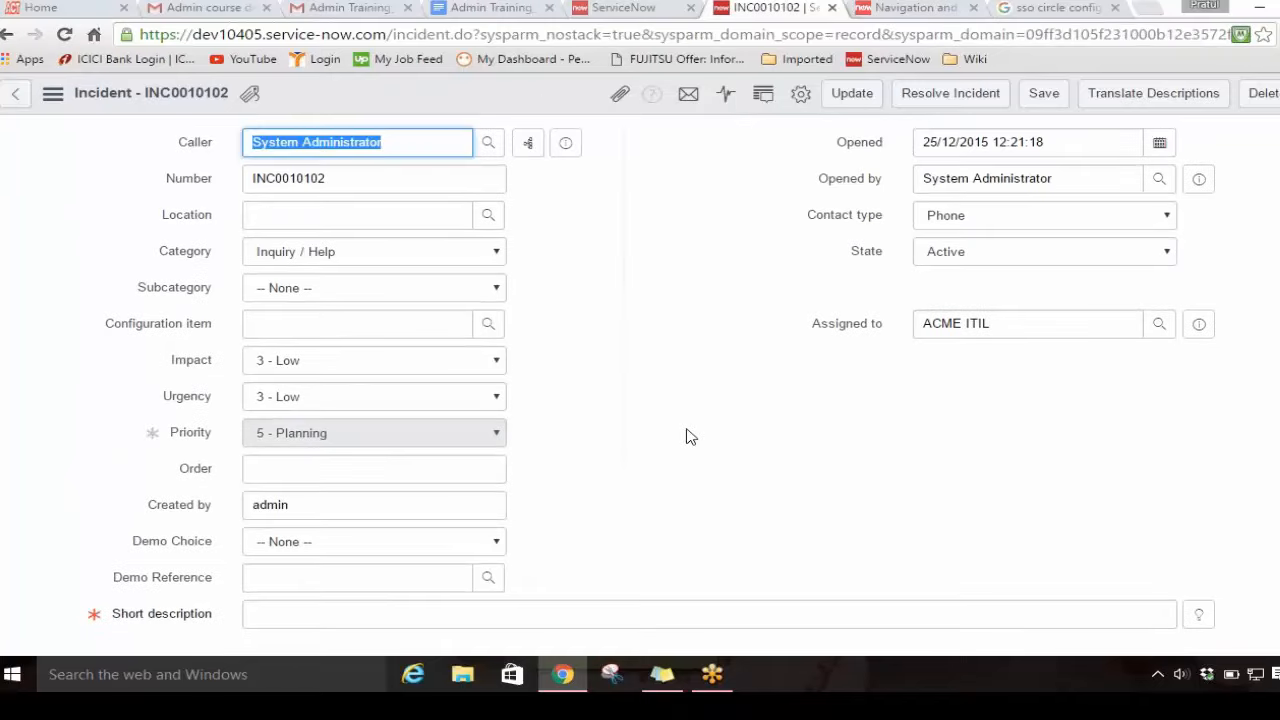
scroll(686, 436, down, 1)
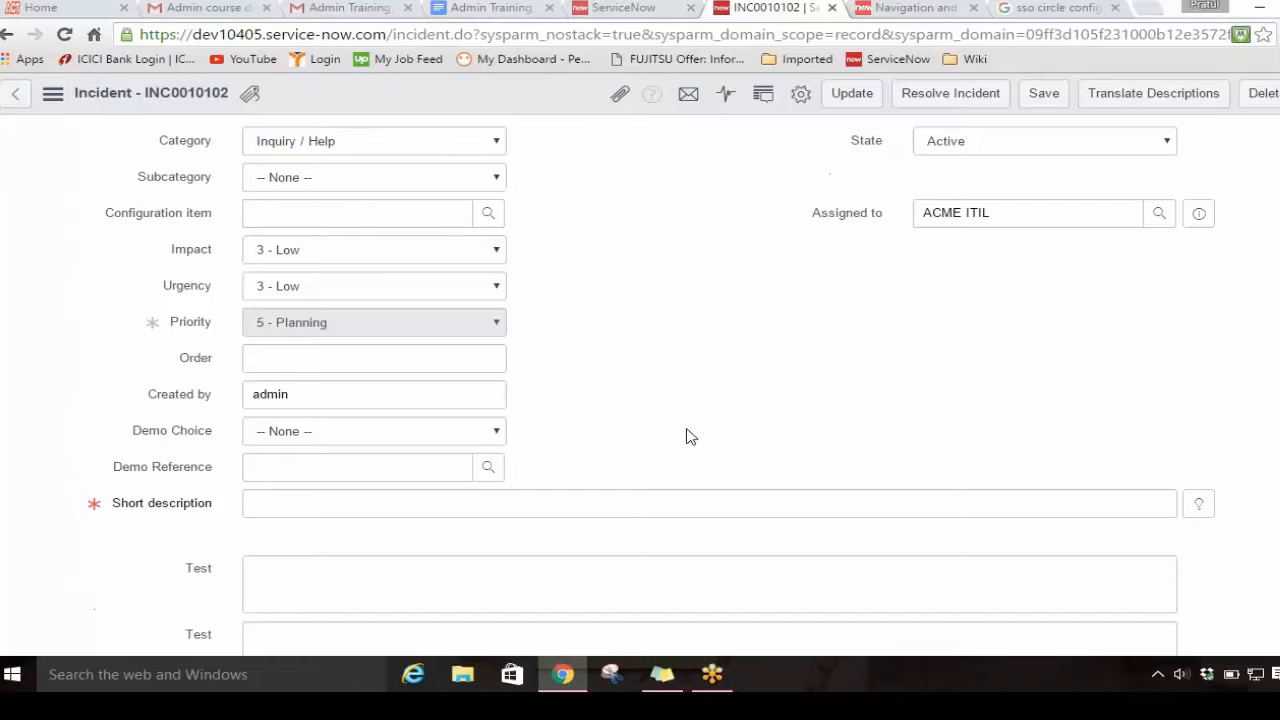
Step: In the UI policy's actions list, set Read only to Leave alone for the short_description action
click(636, 9)
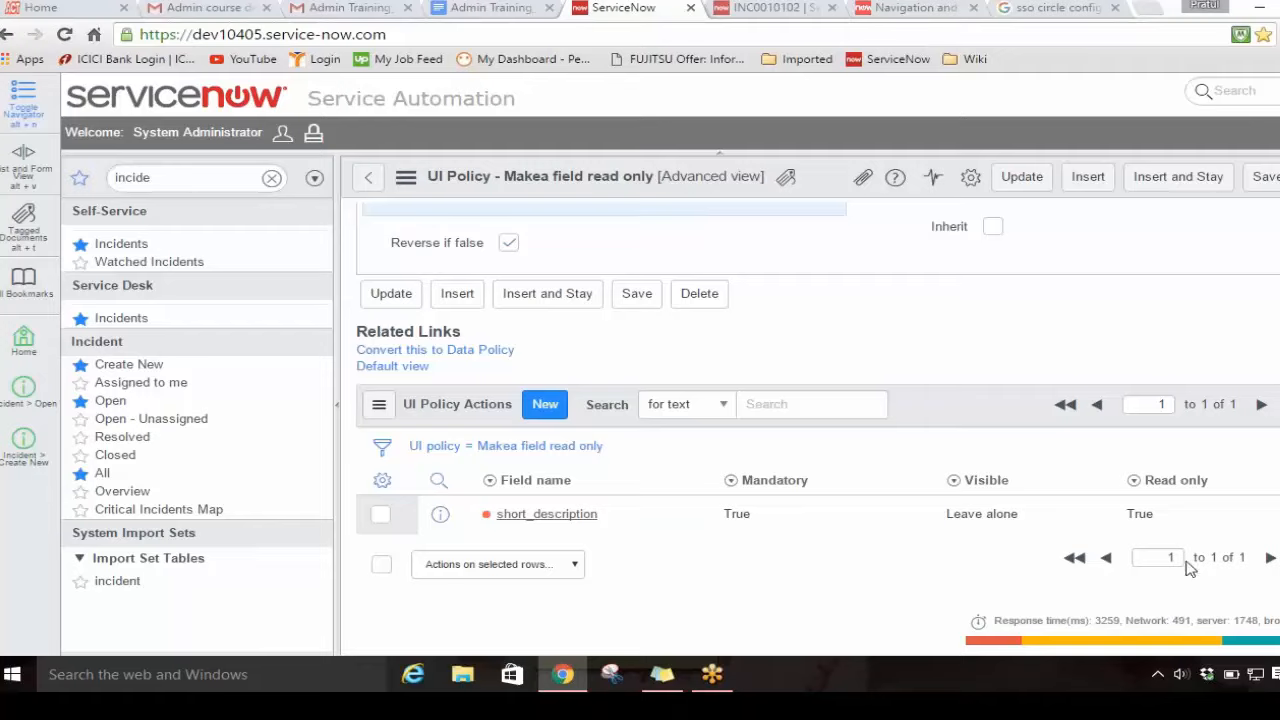
click(1180, 518)
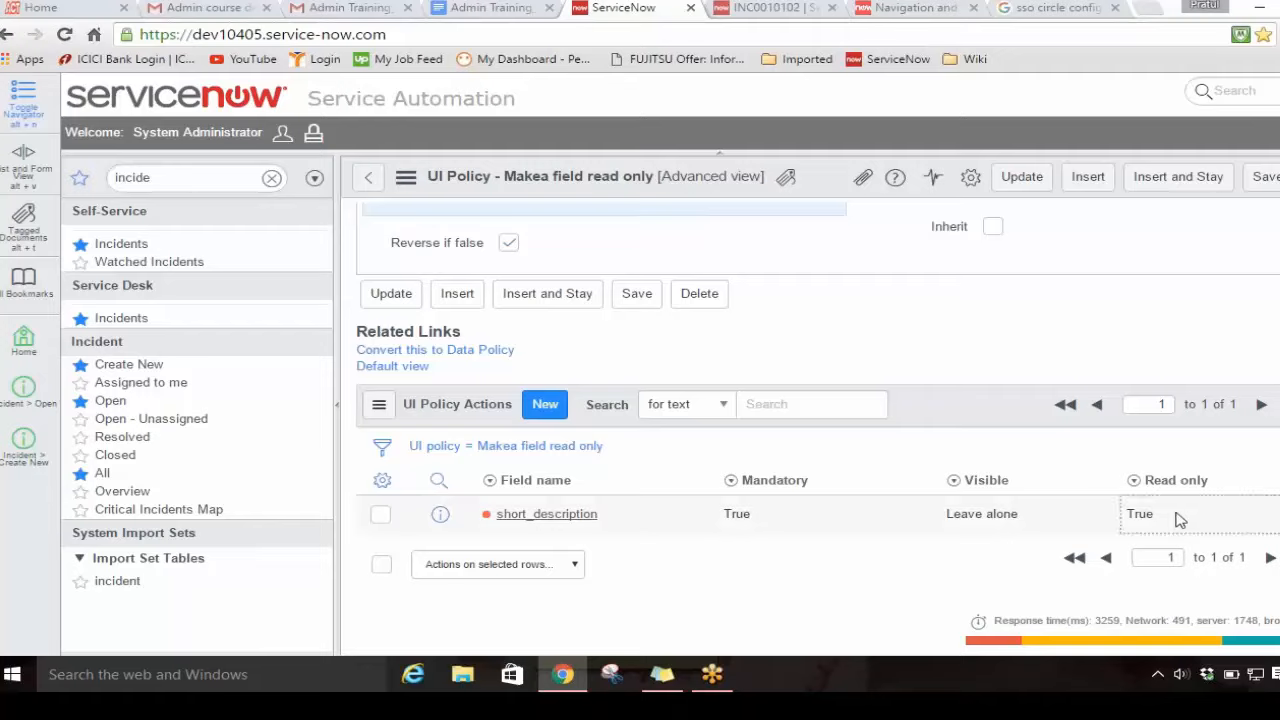
double_click(1180, 518)
click(1190, 518)
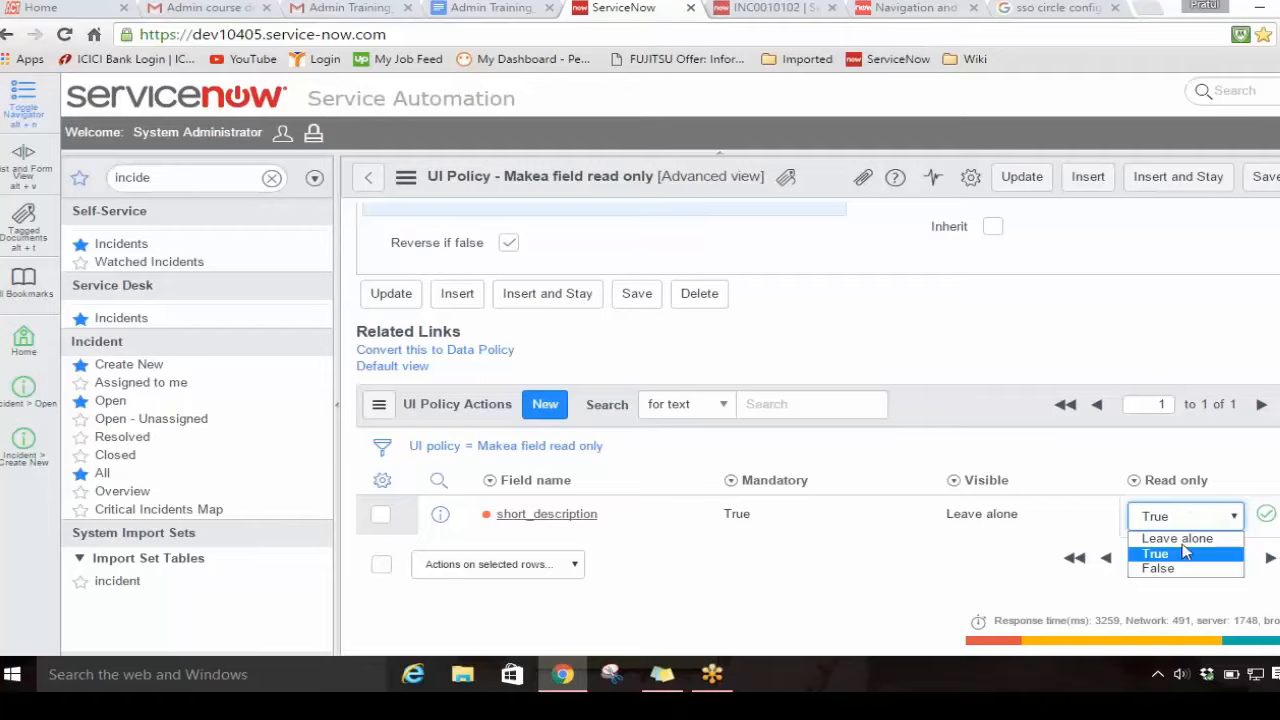
click(1180, 541)
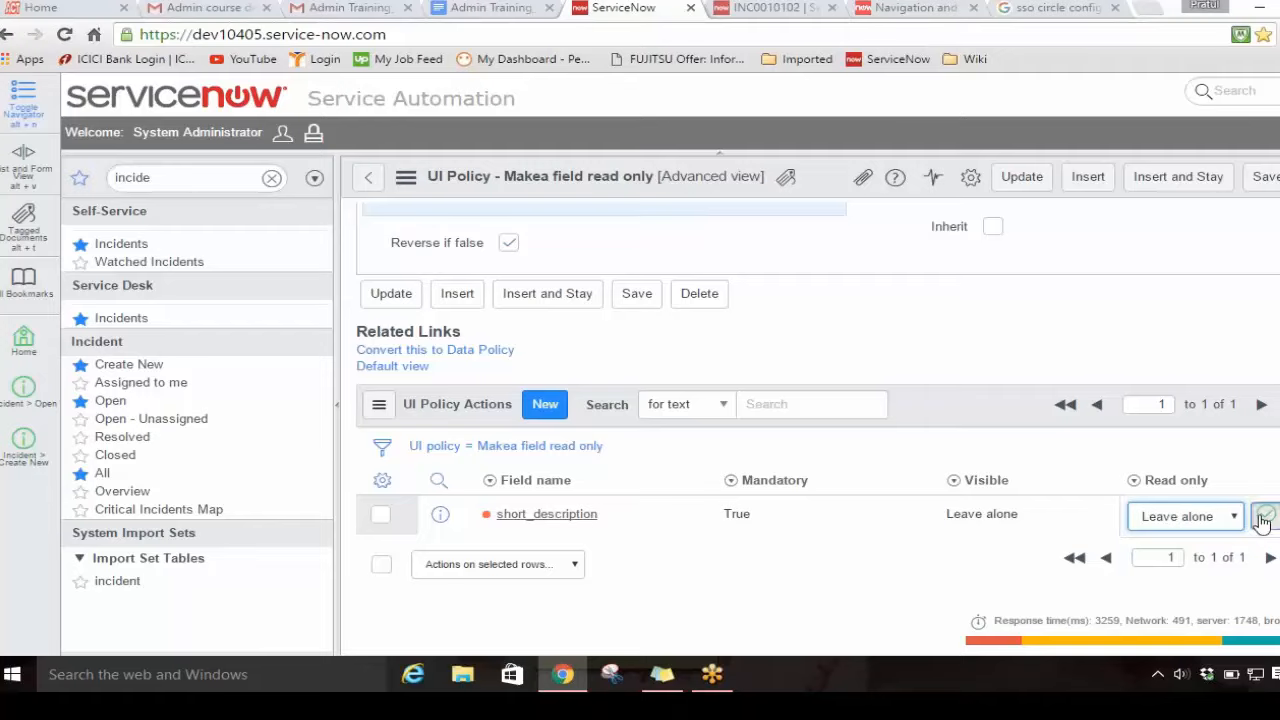
click(1265, 514)
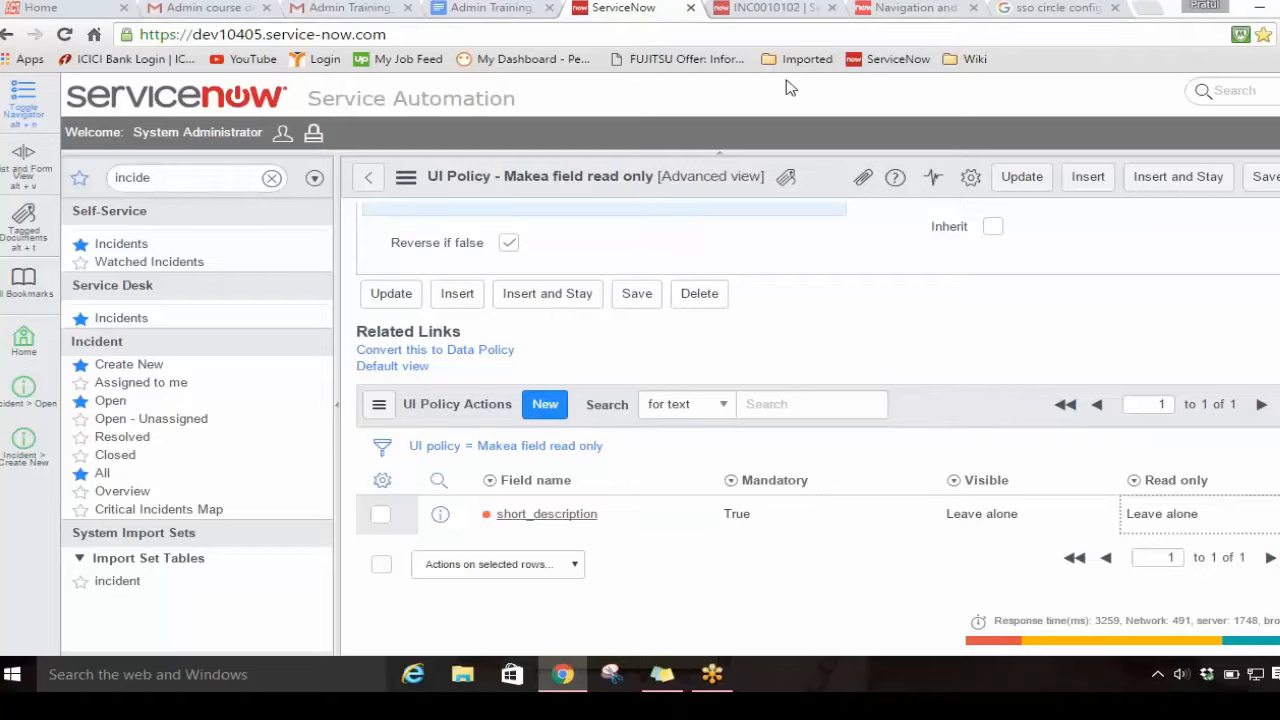
Step: Reload the incident form and compare its Short description field with the short_description action's settings in the UI policy
click(776, 10)
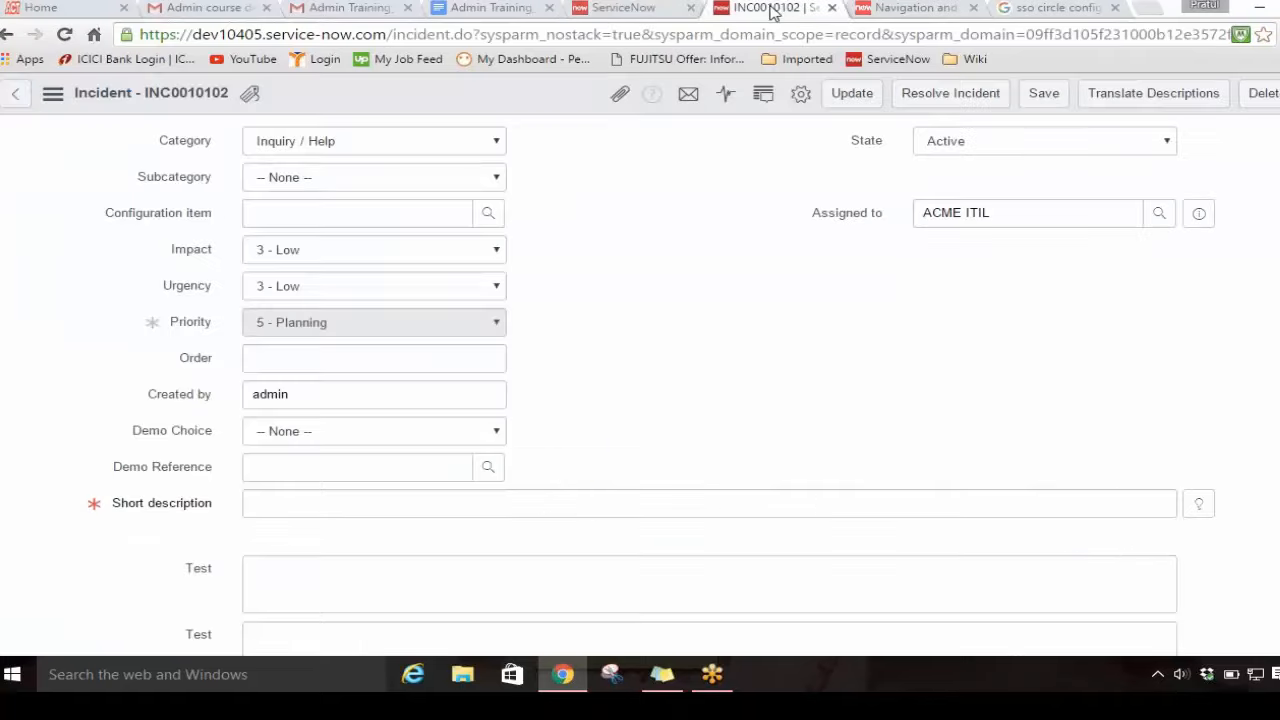
right_click(551, 88)
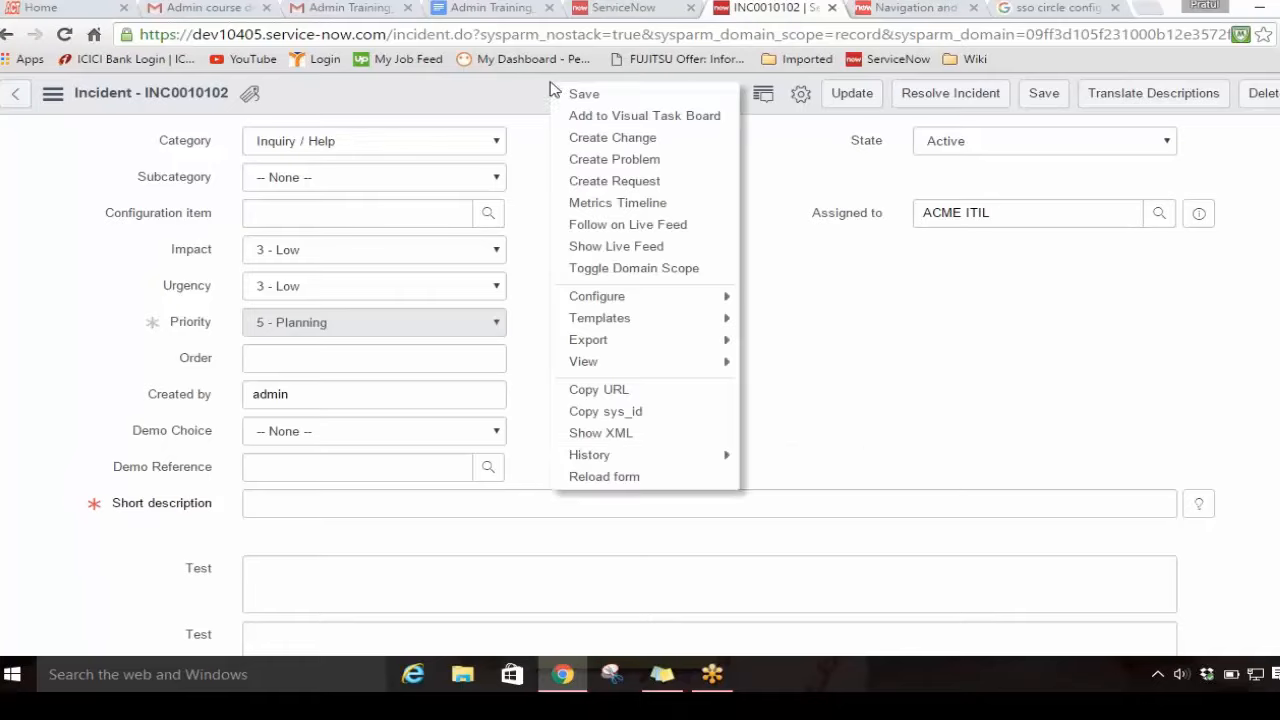
click(577, 476)
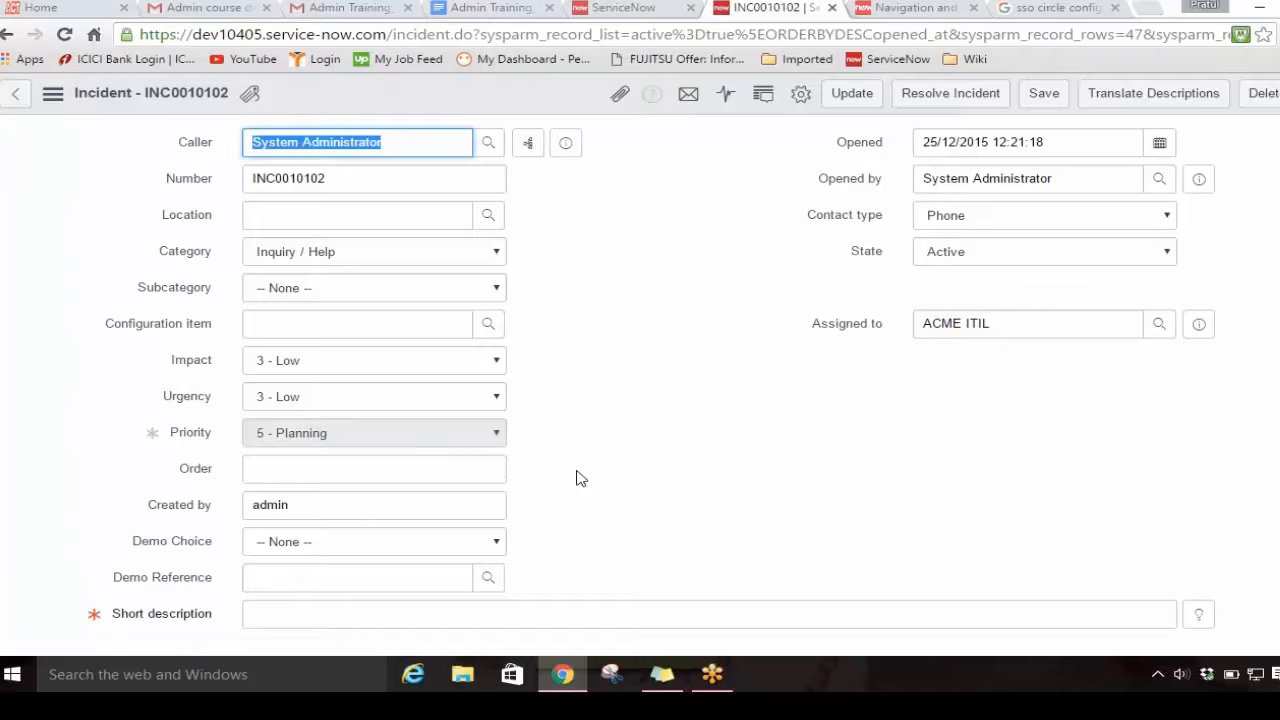
click(590, 8)
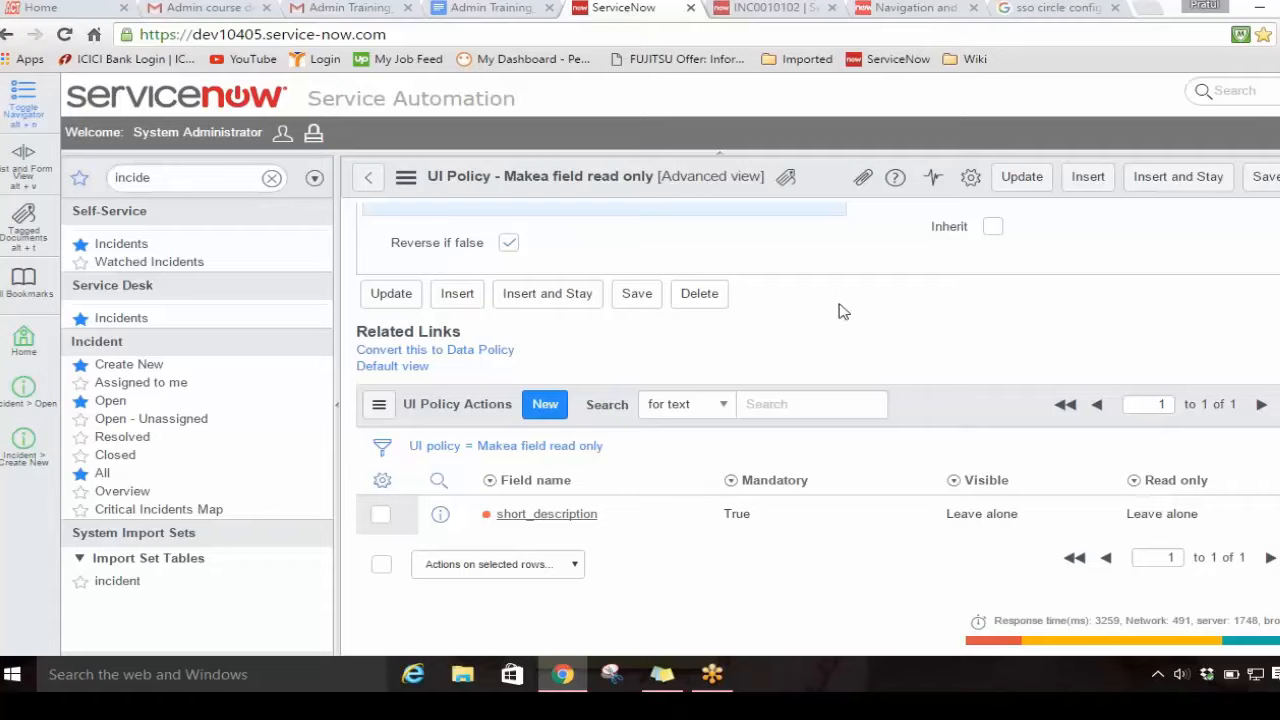
scroll(841, 312, down, 1)
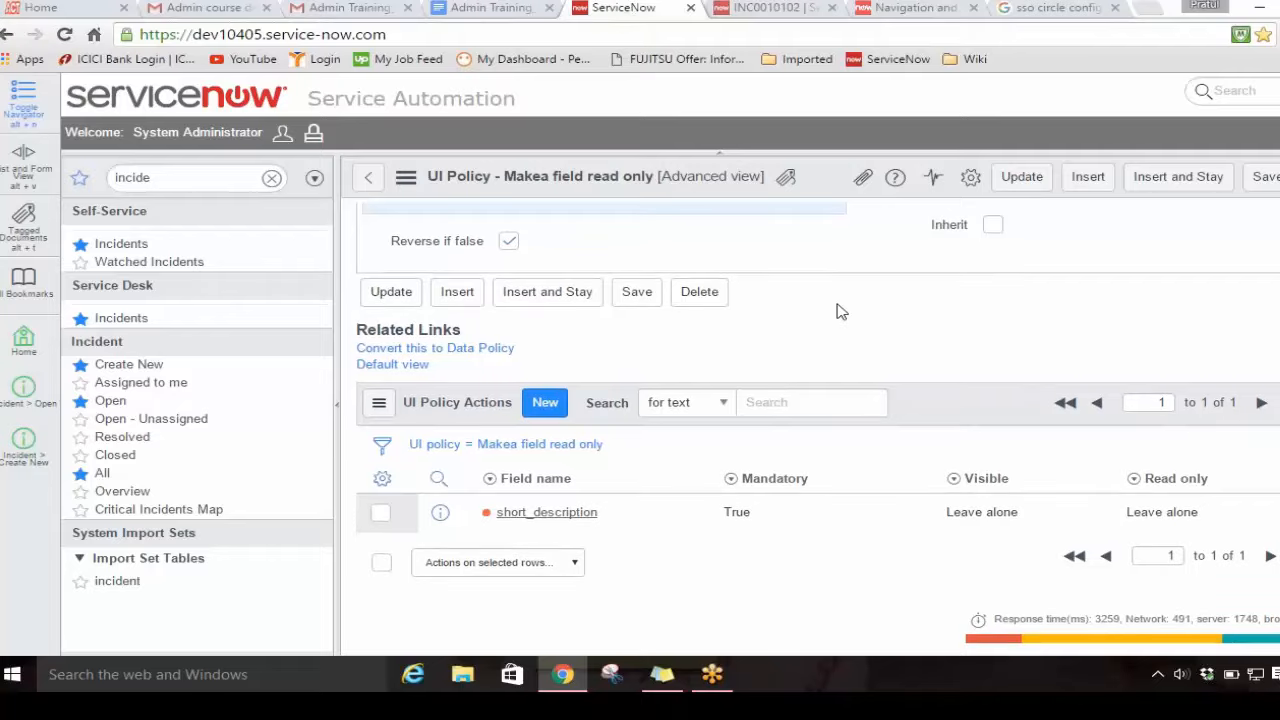
click(776, 9)
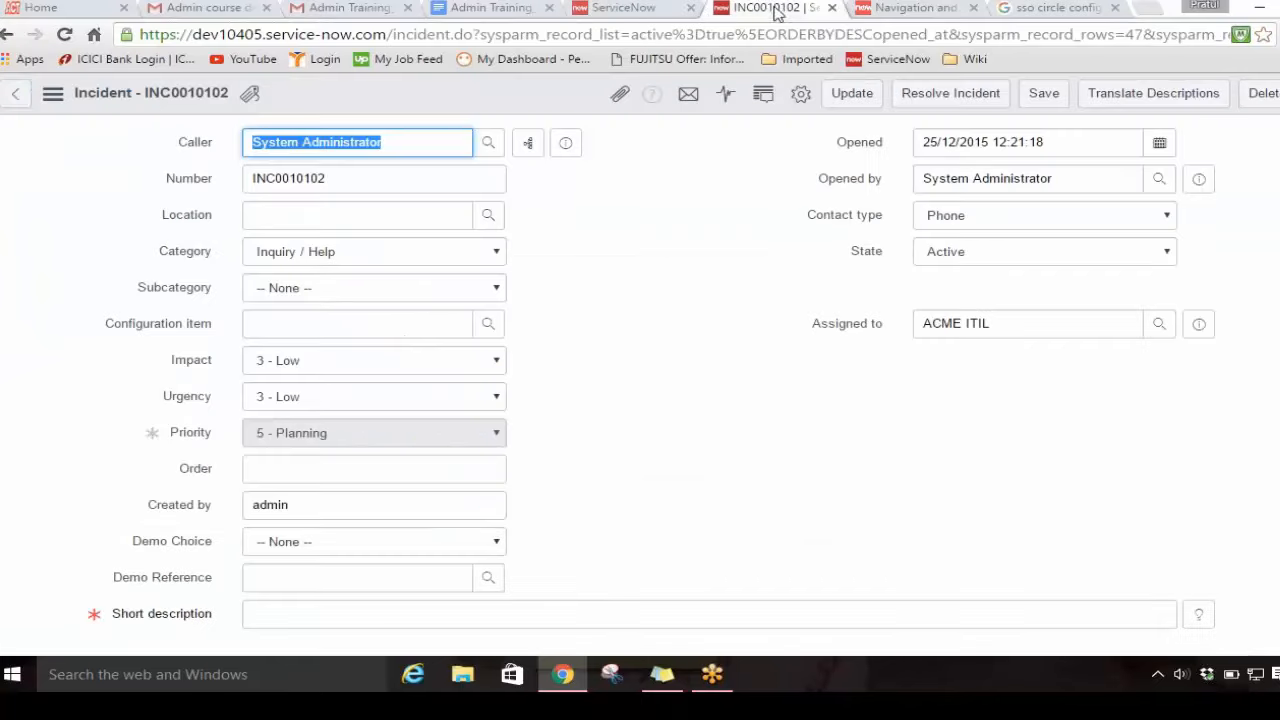
Step: Add the condition "Caller is System Administrator" to the "Makea field read only" UI policy and save the record
click(598, 7)
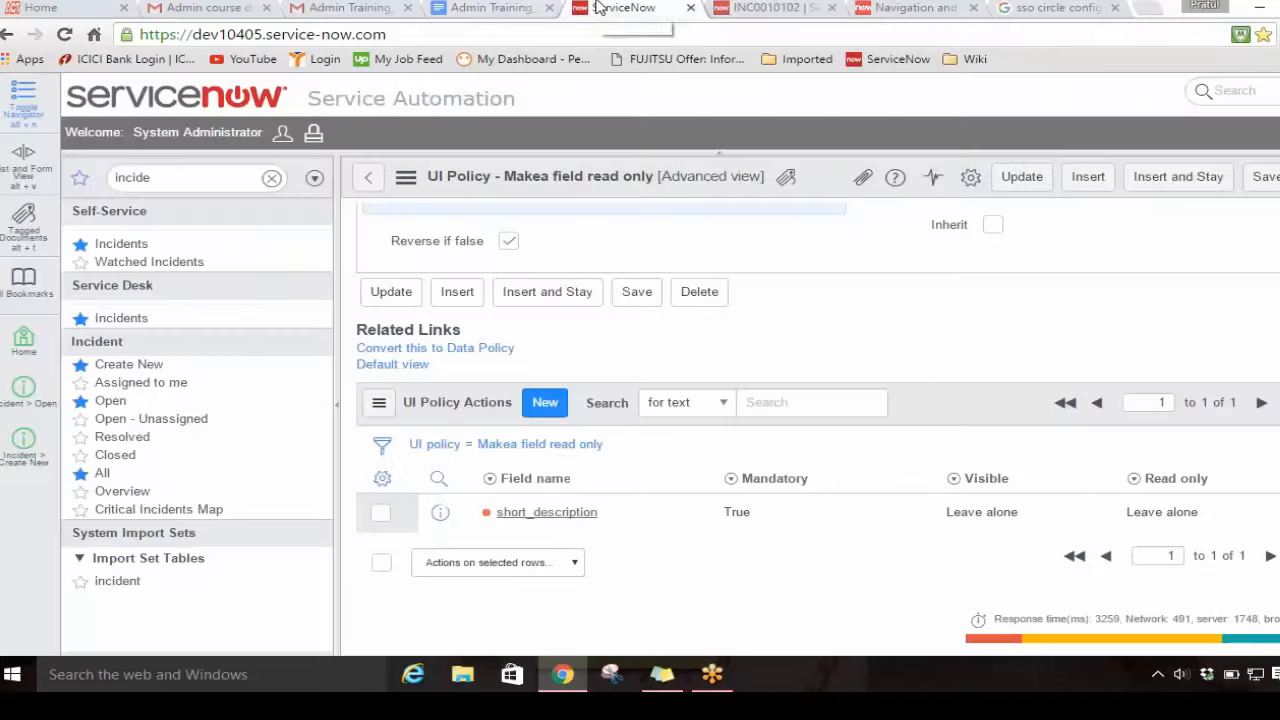
scroll(860, 375, up, 2)
scroll(860, 375, up, 2)
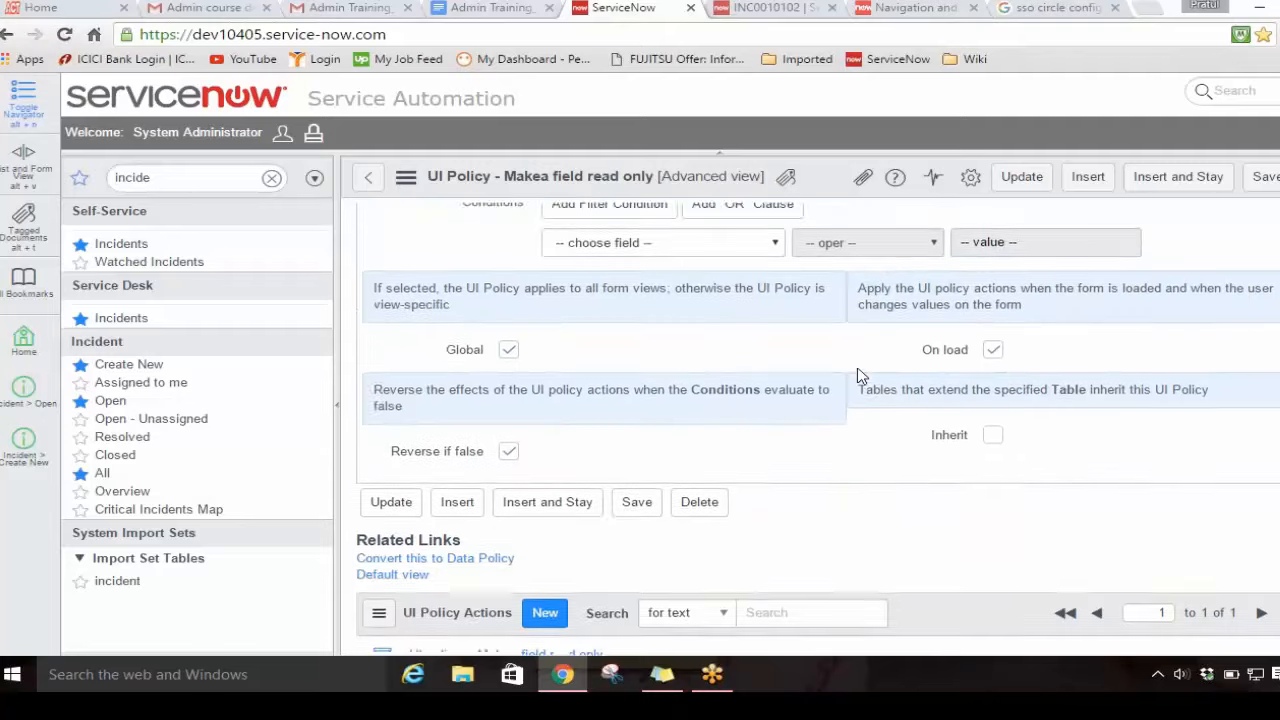
scroll(880, 390, up, 1)
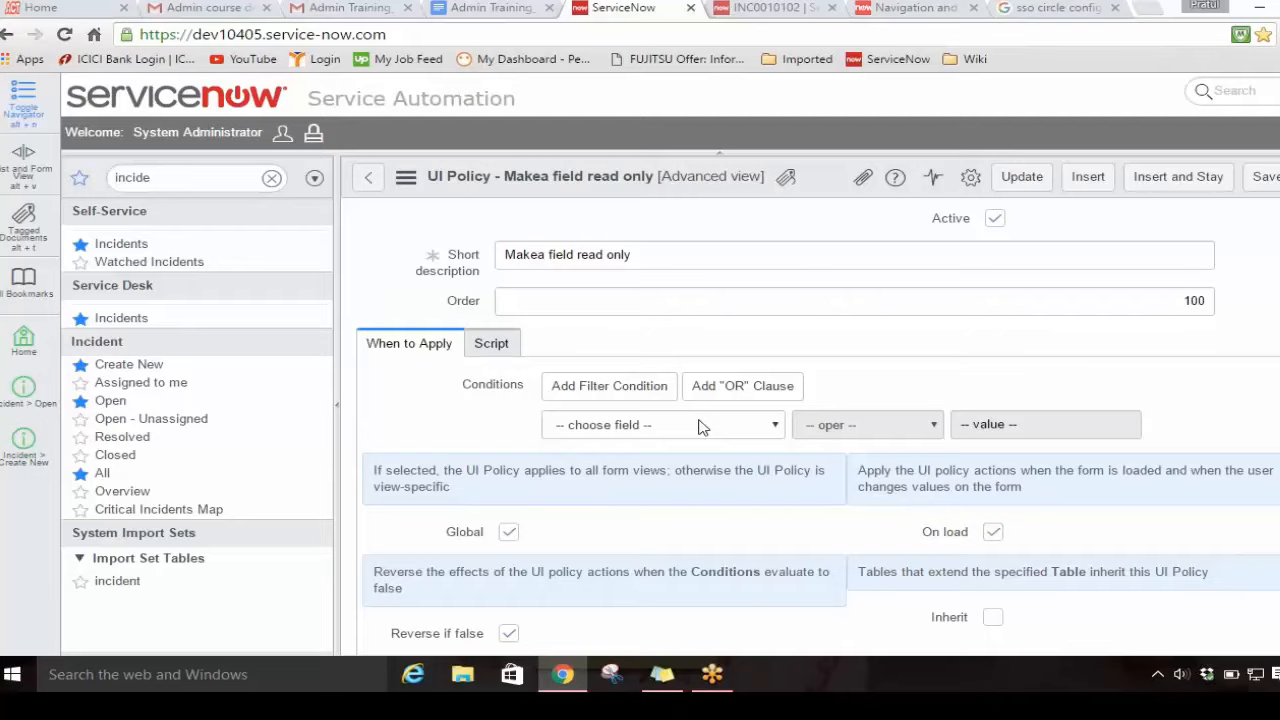
click(701, 427)
key(c)
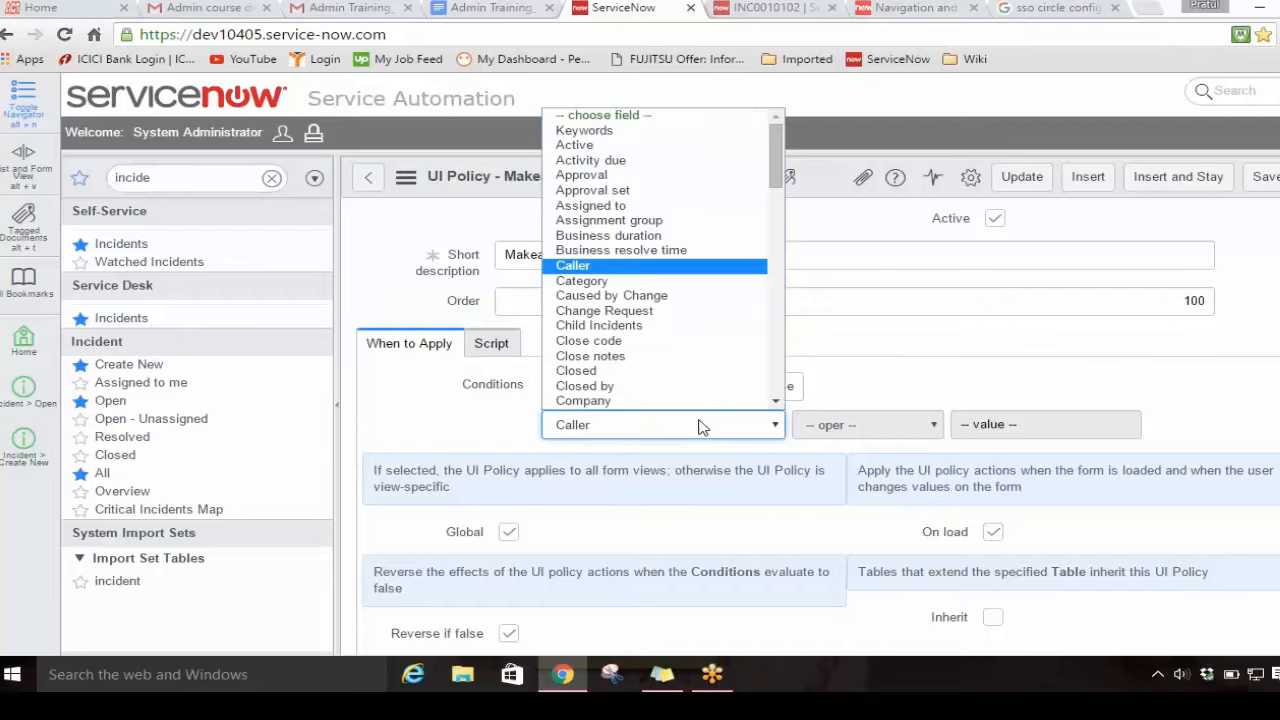
key(Return)
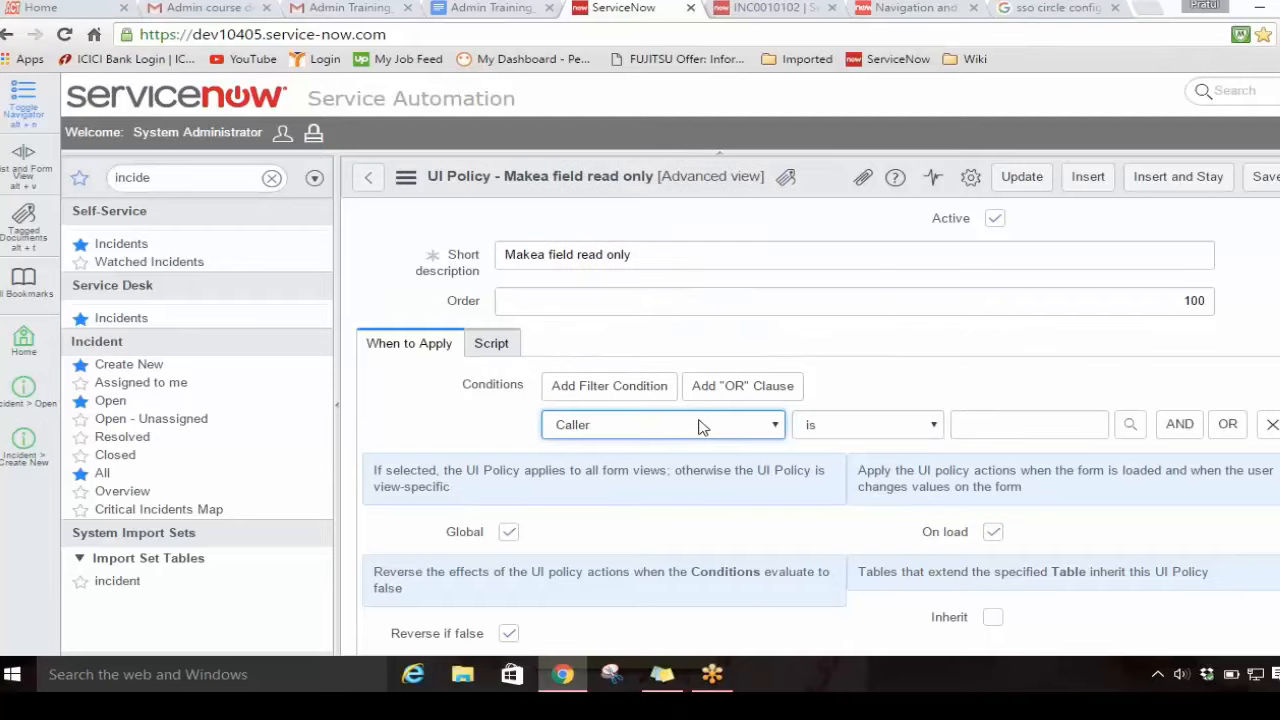
click(963, 422)
text(sys)
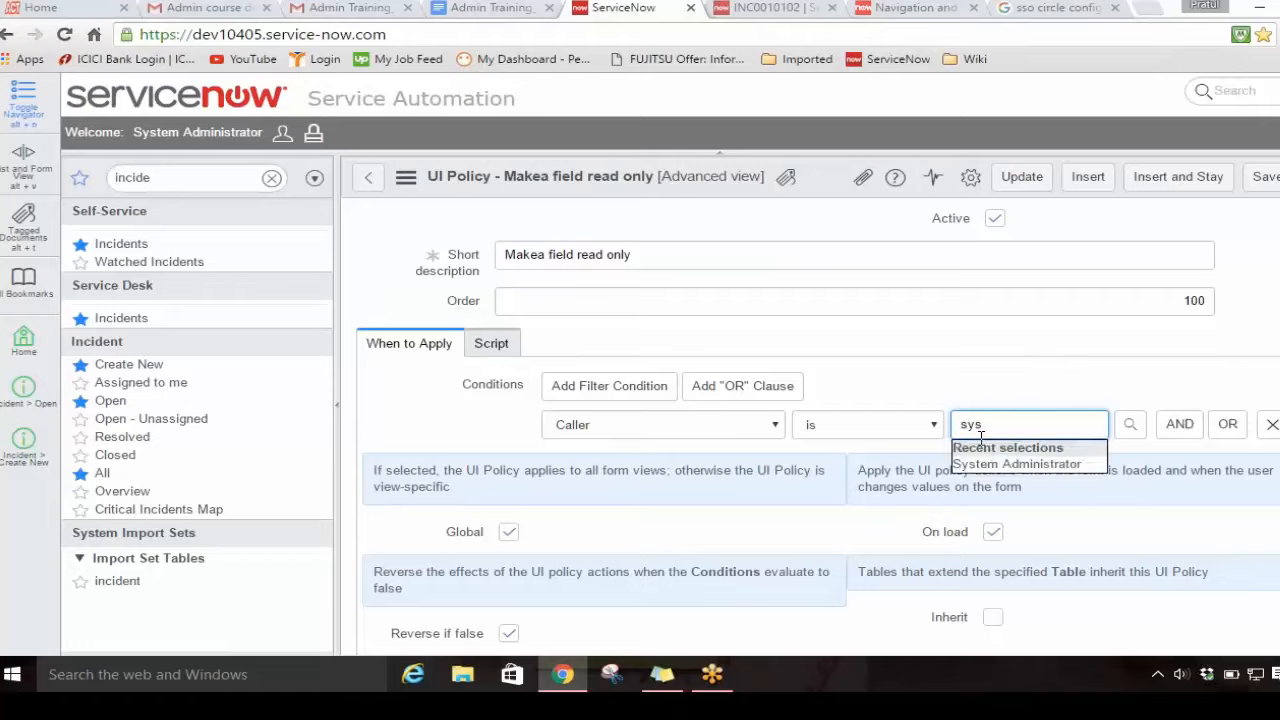
click(978, 465)
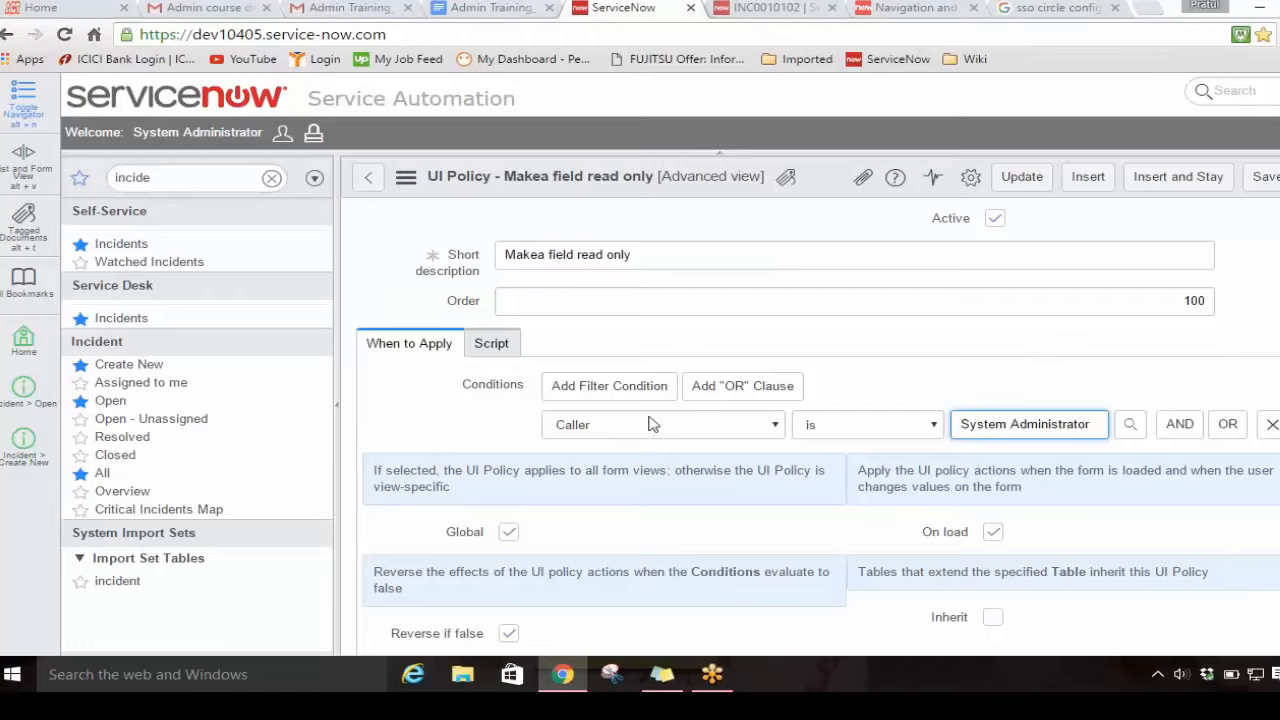
right_click(813, 182)
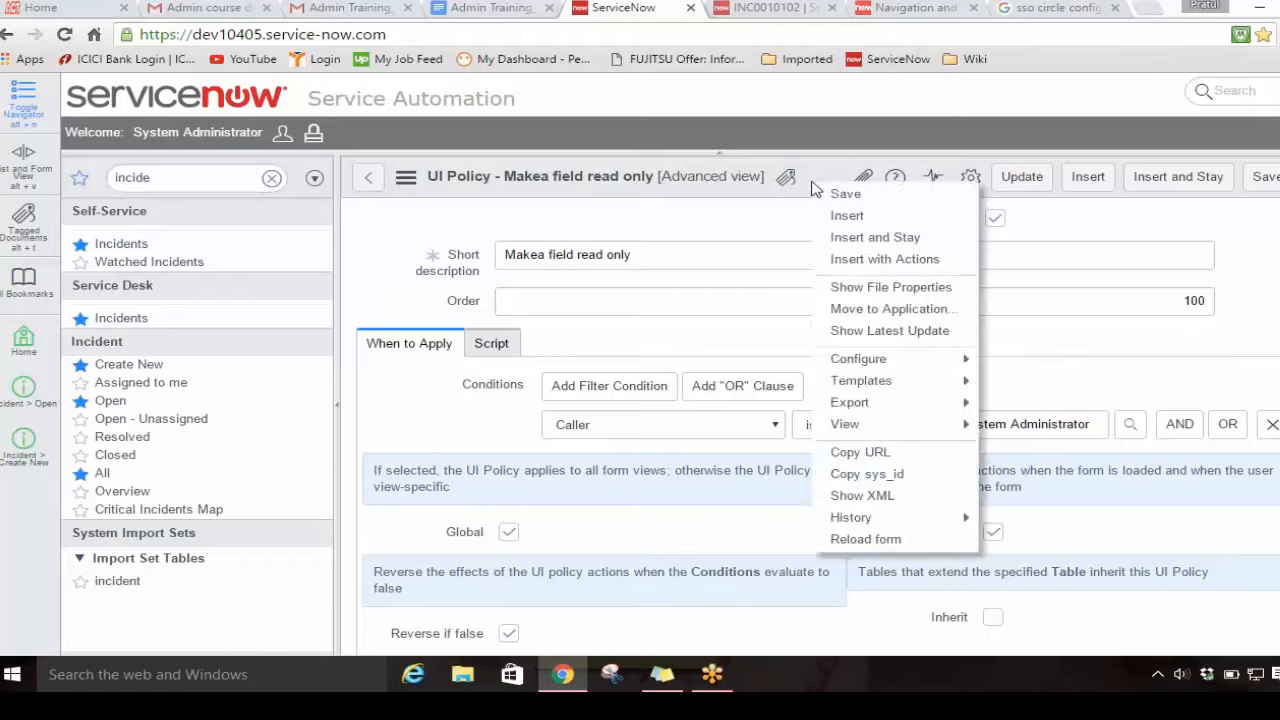
click(849, 197)
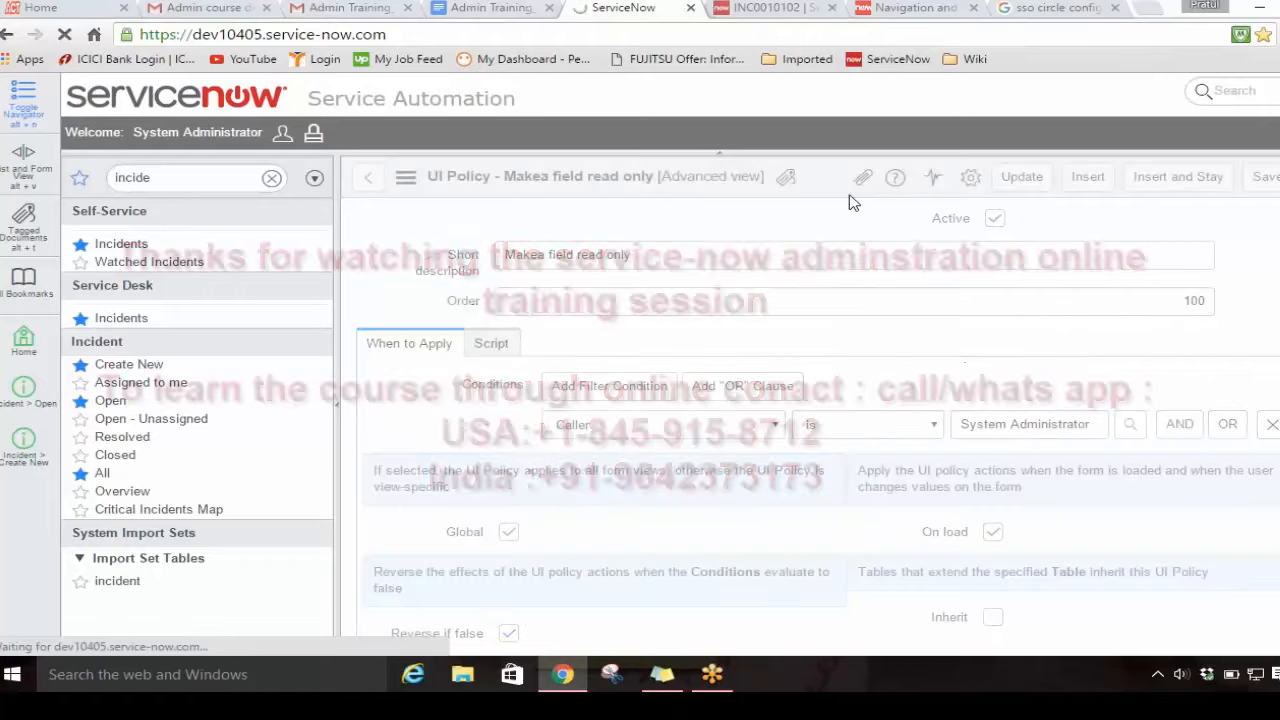